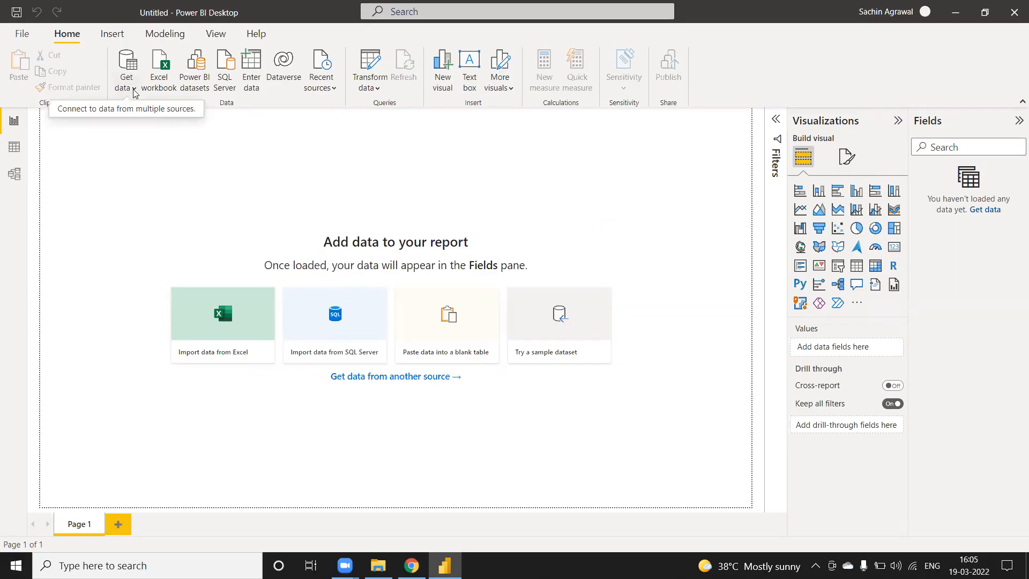
Load the City sheet from the City Excel workbook in Work (F:) > Work > PowerBI_Documents.
click(134, 93)
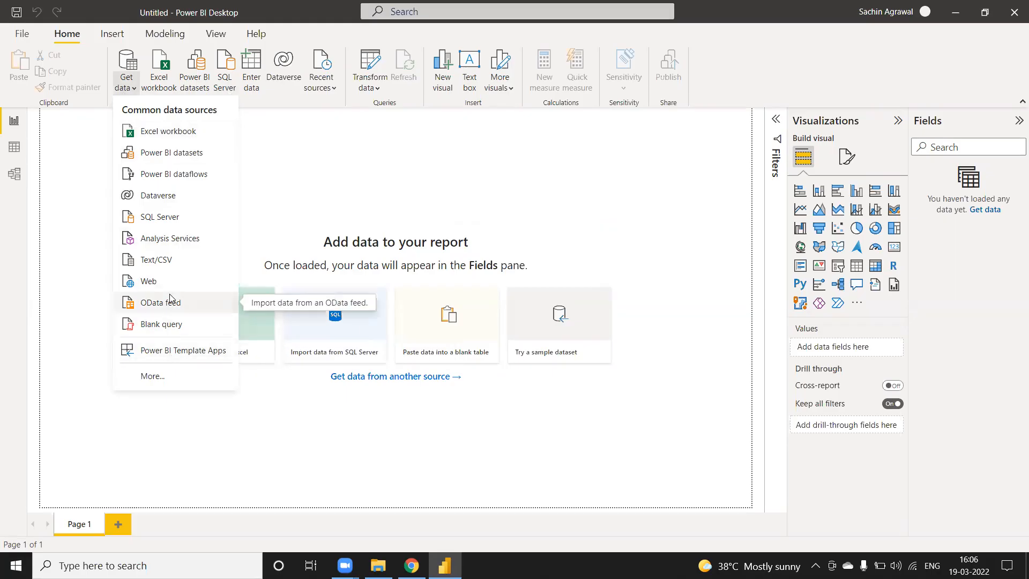
click(289, 135)
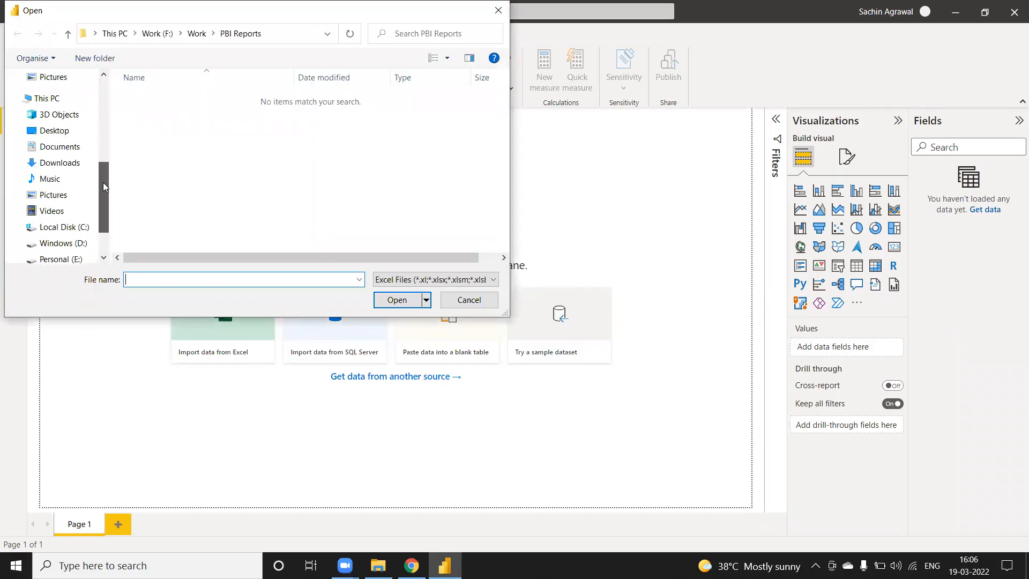
drag(103, 183, 103, 204)
click(34, 223)
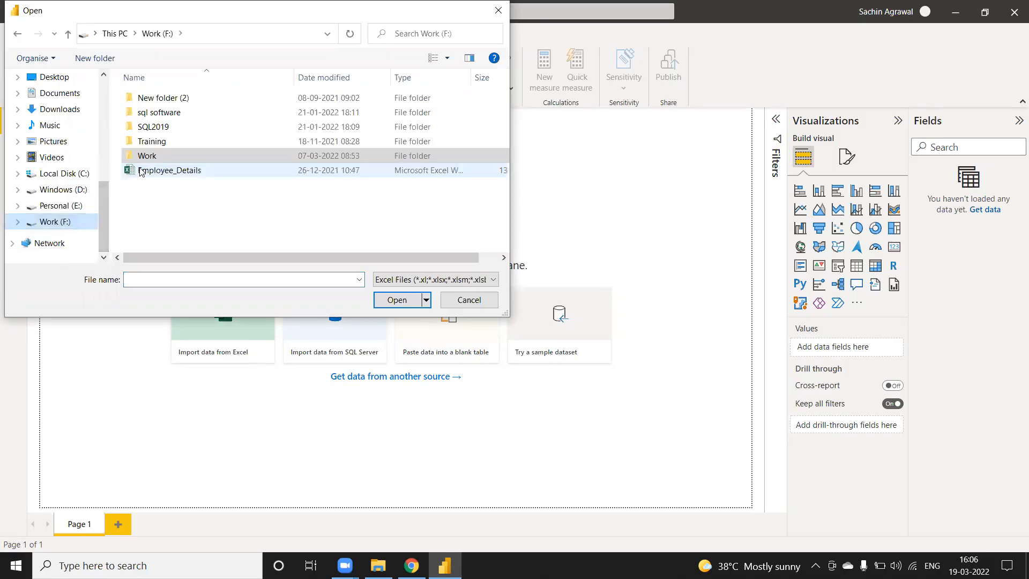
double_click(151, 157)
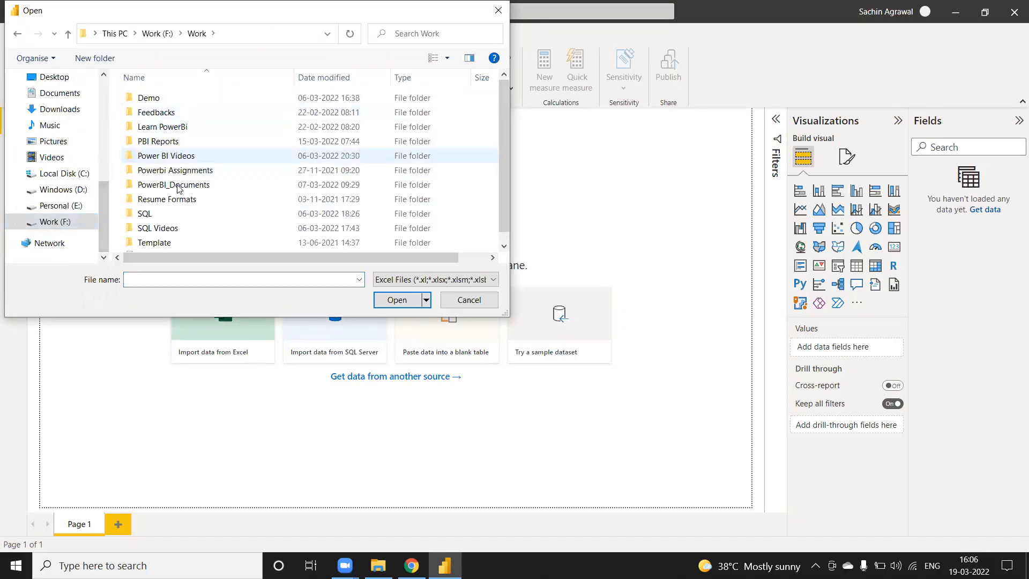
double_click(178, 185)
click(153, 141)
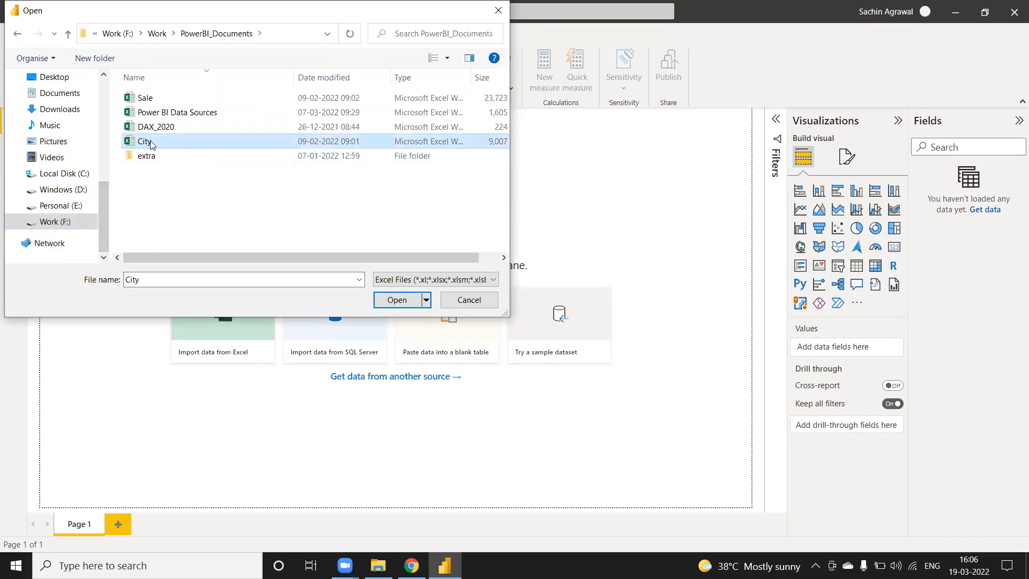
key(Return)
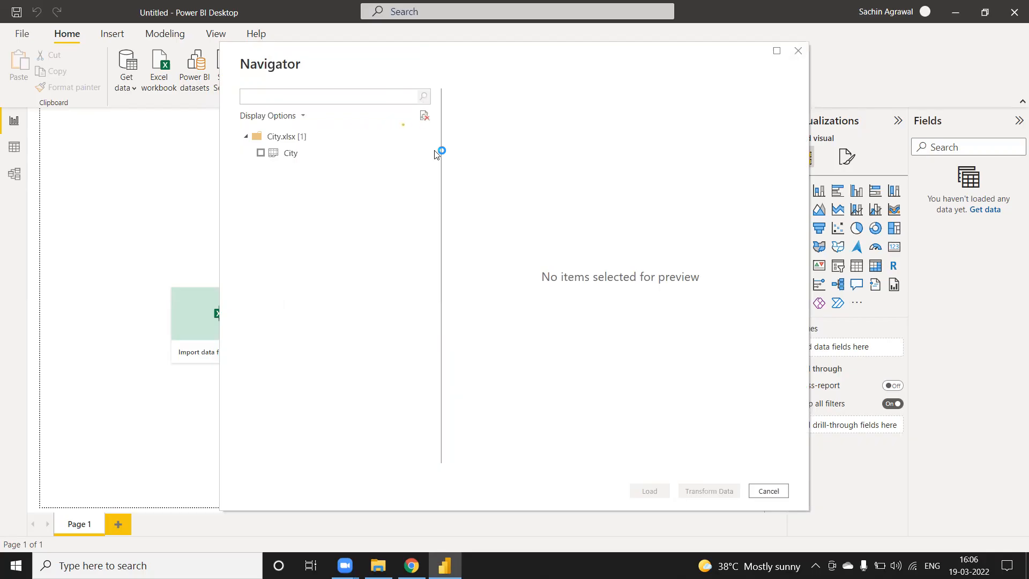
click(260, 153)
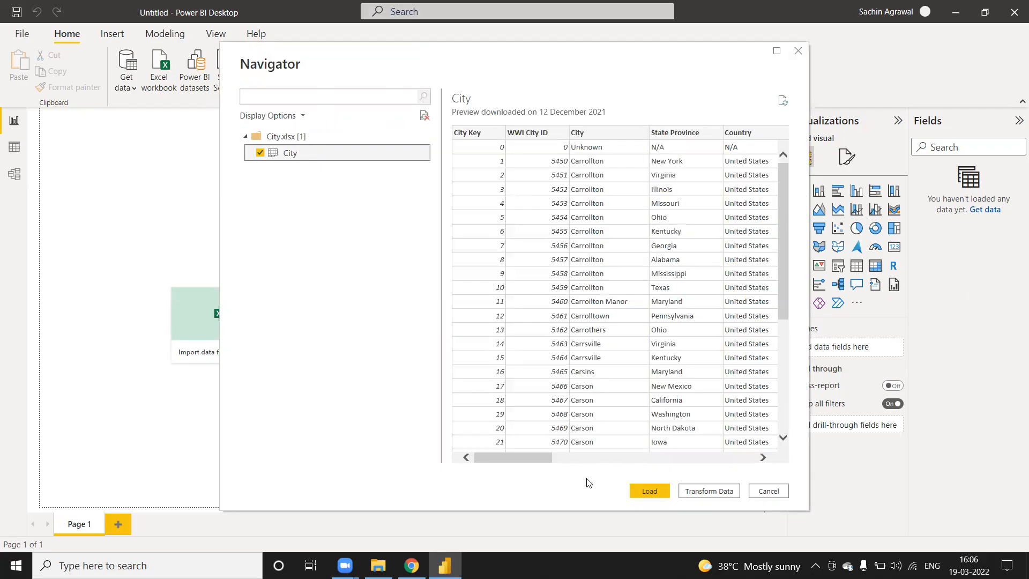
click(646, 493)
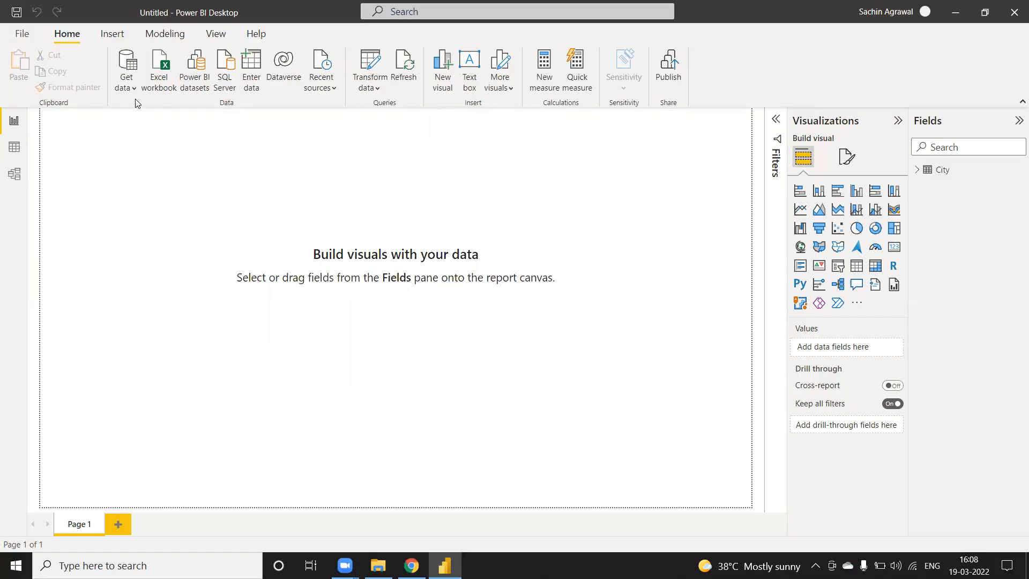
Load the Sale sheet from the Sale Excel workbook in the PowerBI_Documents folder.
click(161, 79)
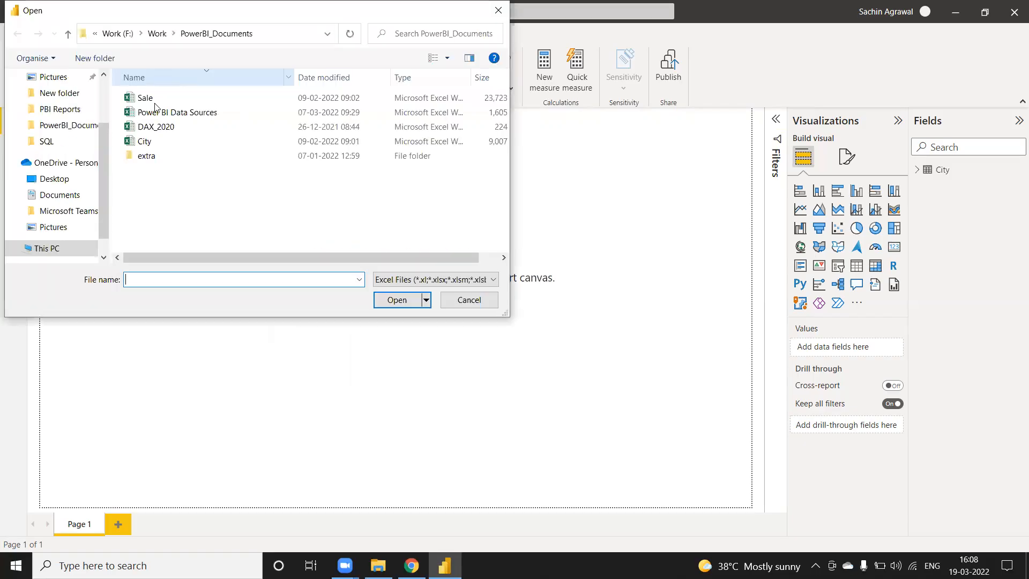
click(142, 99)
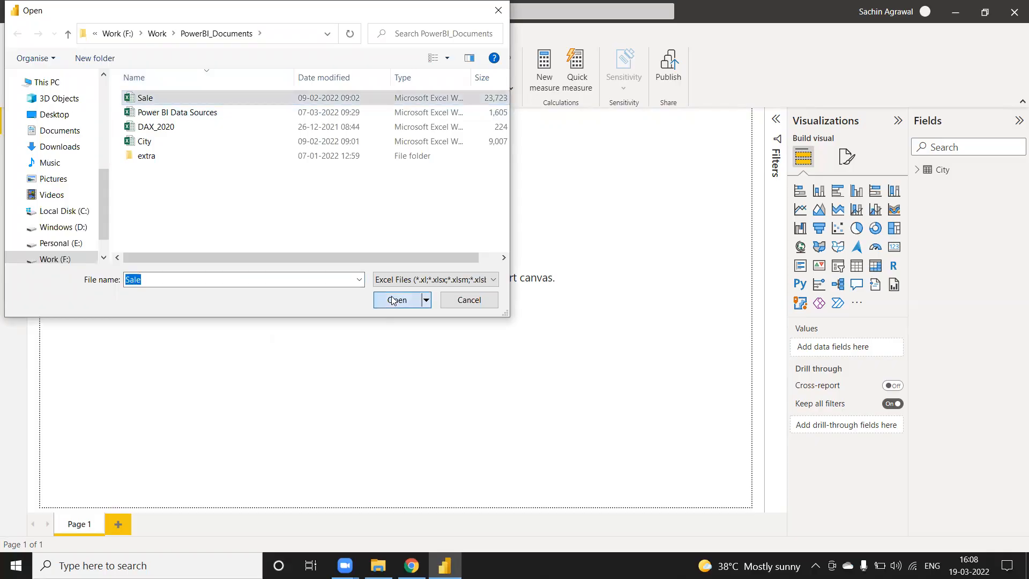
click(393, 300)
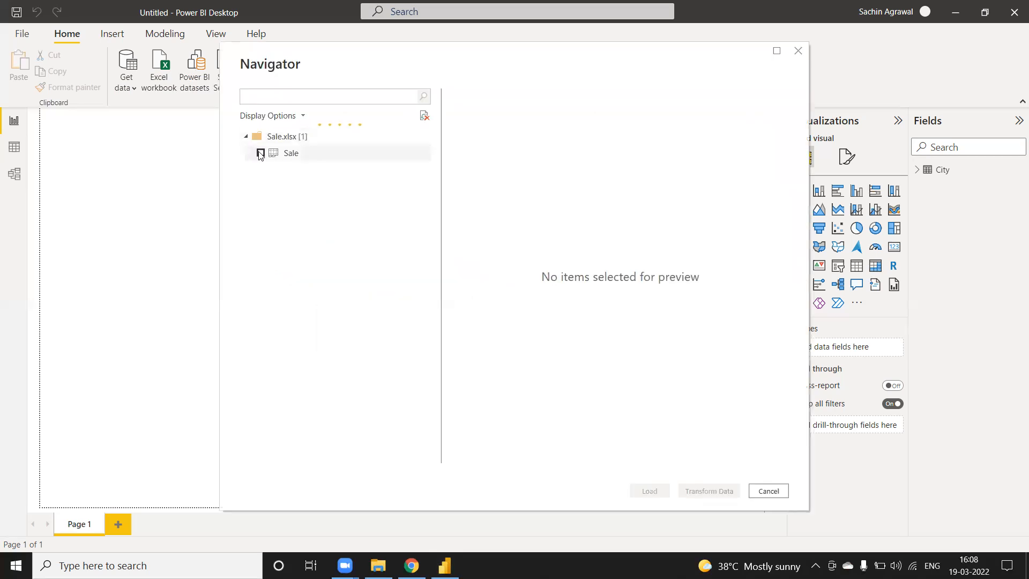
click(260, 153)
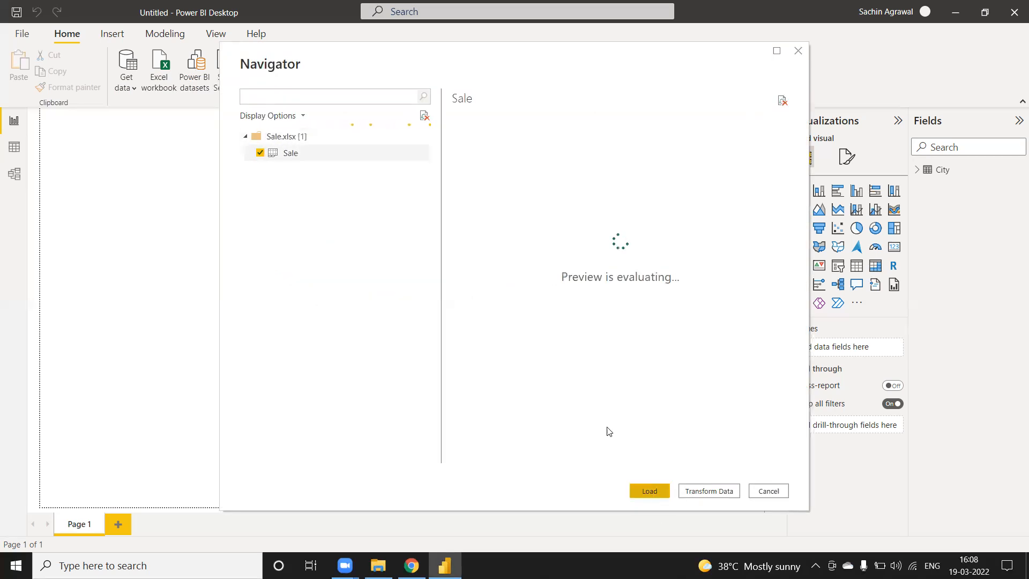
key(Escape)
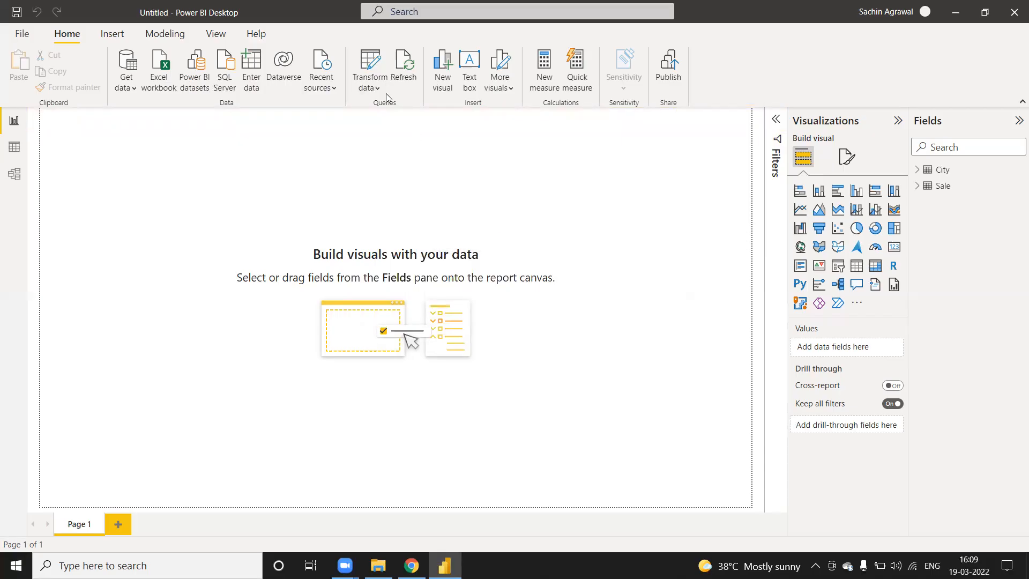
Expand the City and Sale tables in the field list and look through their fields.
click(918, 170)
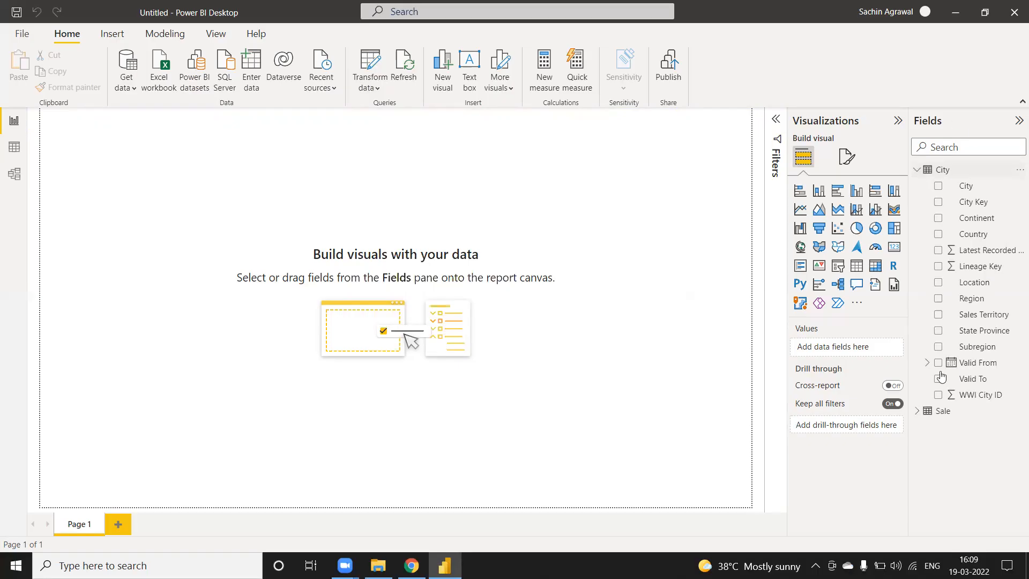
click(916, 414)
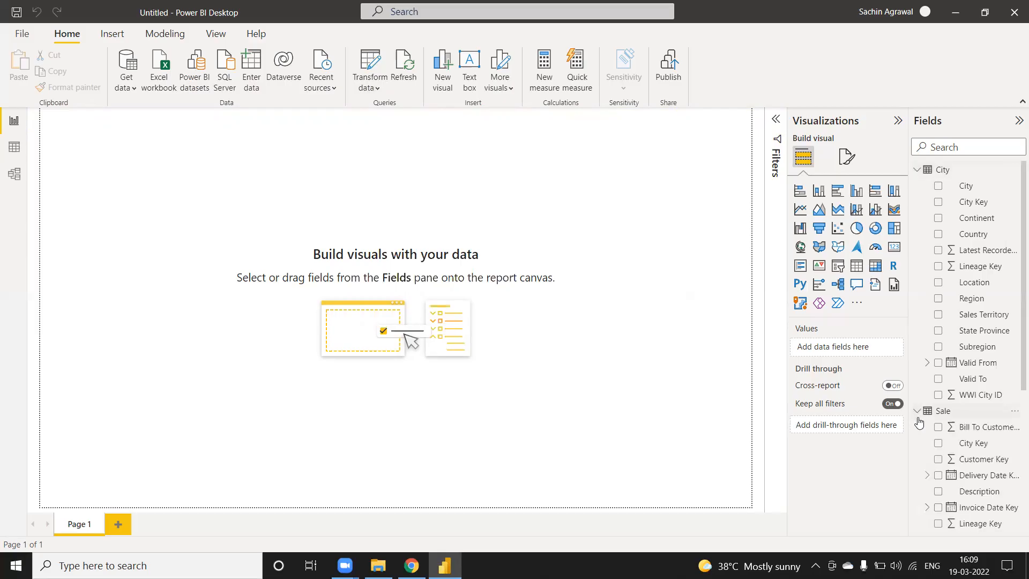
scroll(975, 348, down, 5)
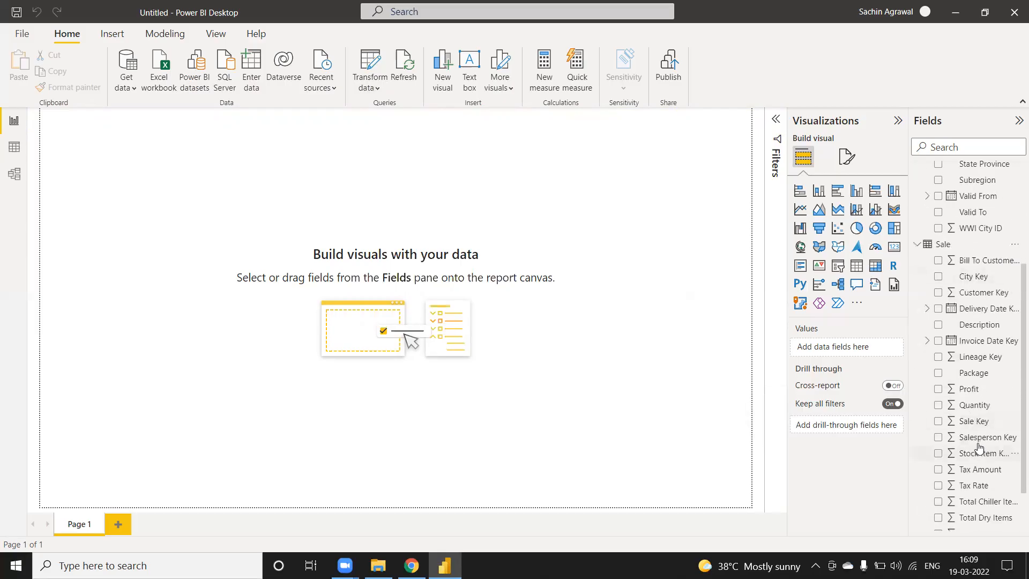
scroll(979, 445, up, 3)
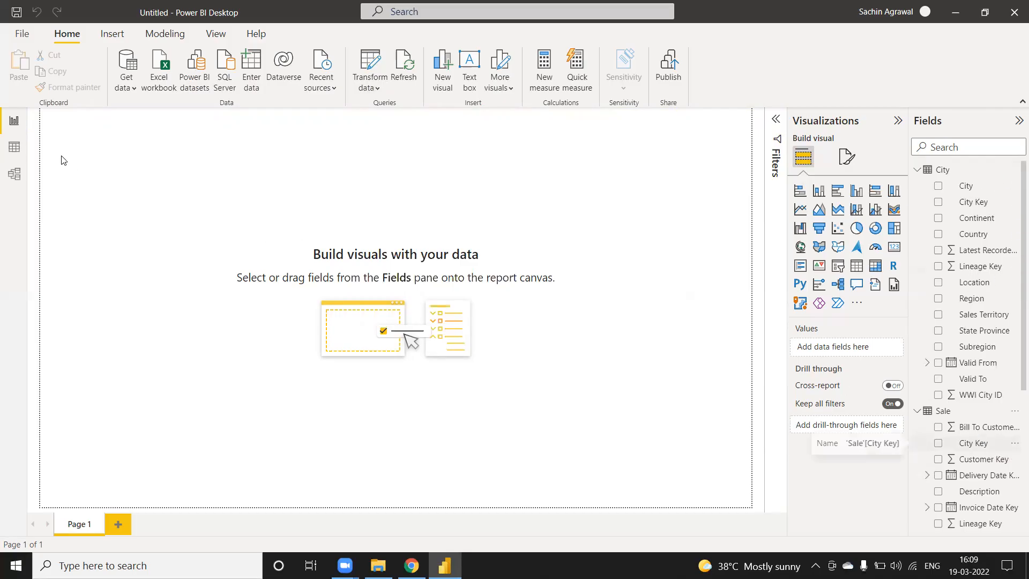
Examine the rows and columns of the City and Sale tables in Data view.
click(15, 149)
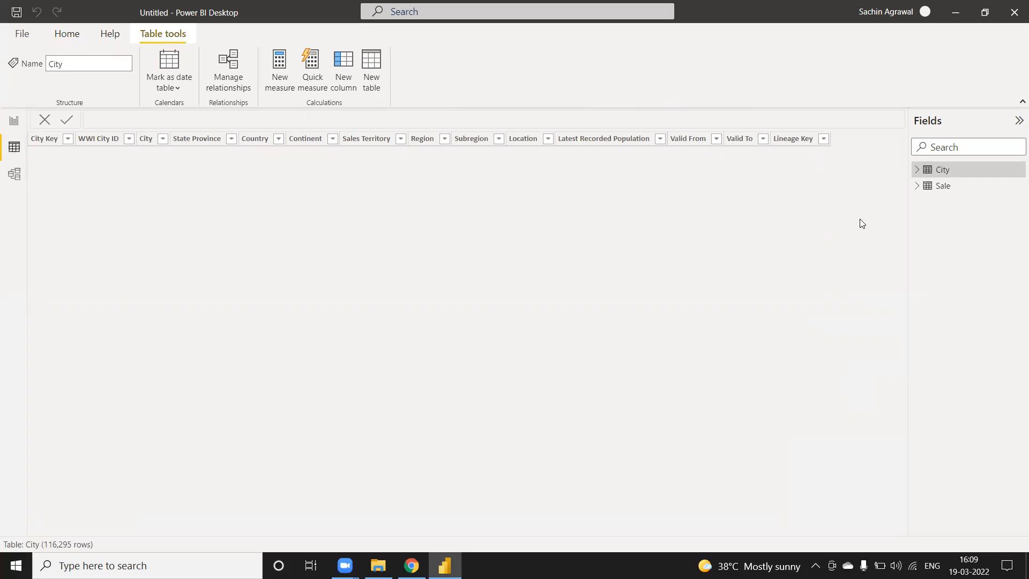
click(953, 168)
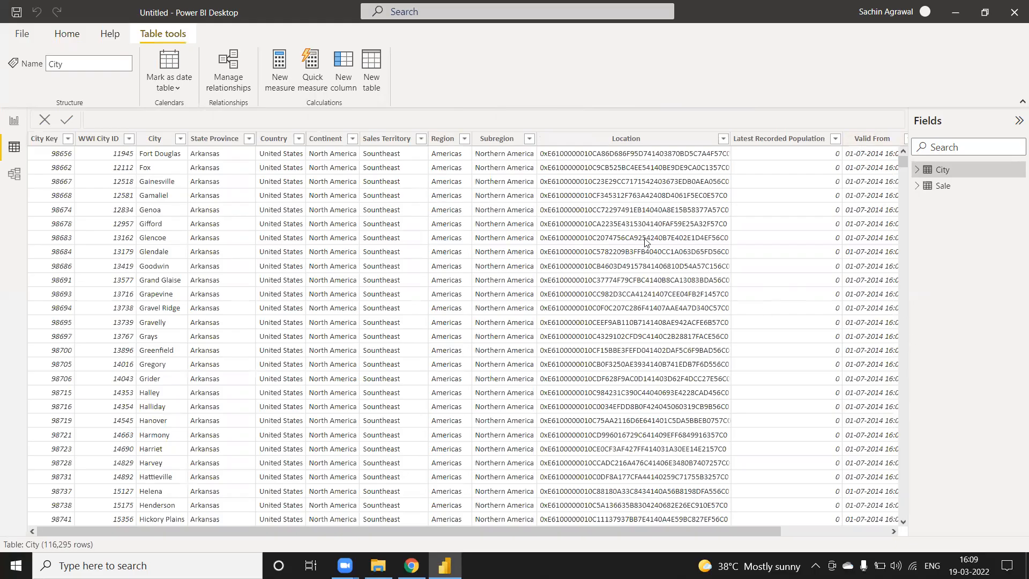
click(933, 186)
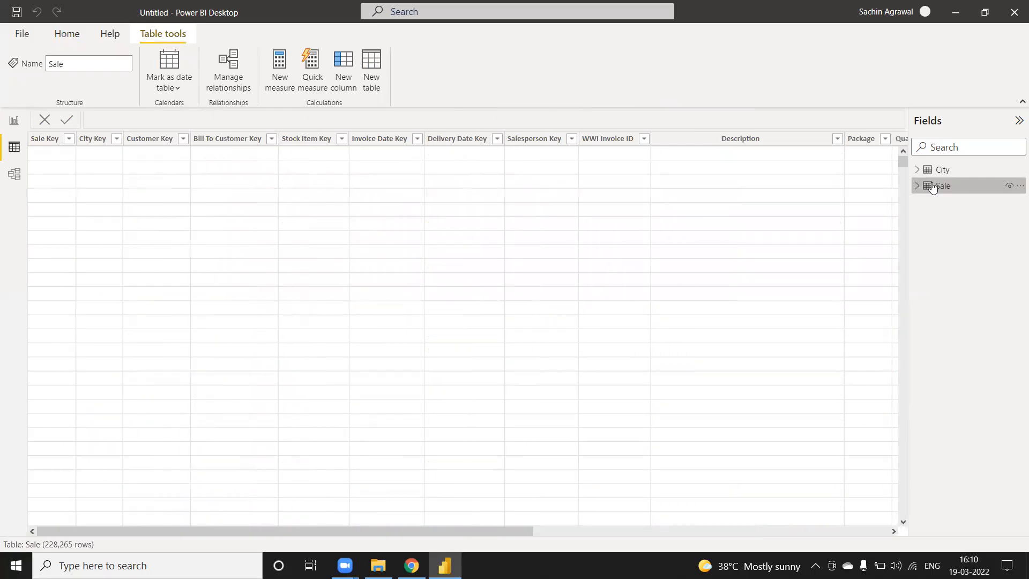
drag(459, 529, 740, 531)
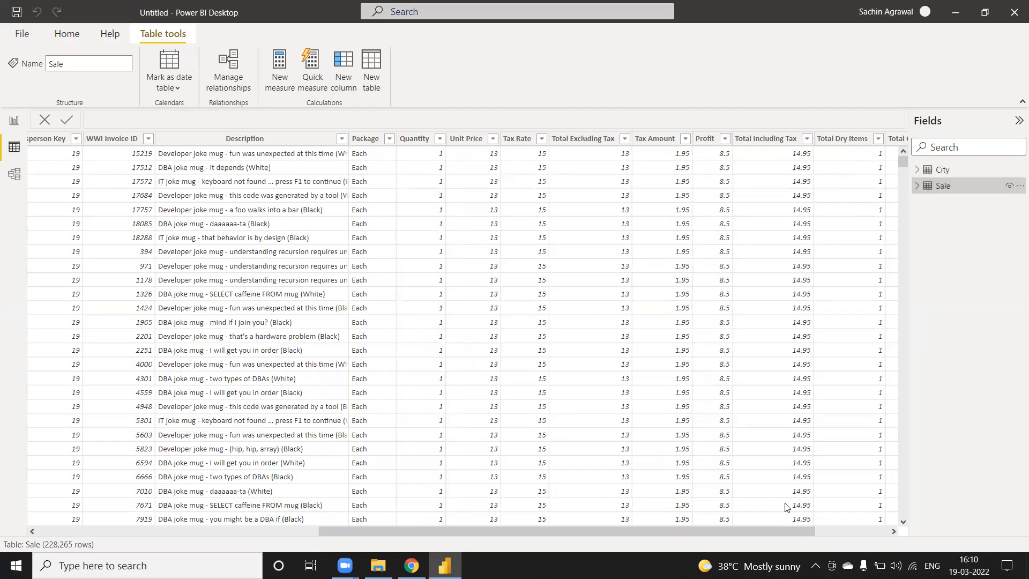
drag(794, 533, 856, 536)
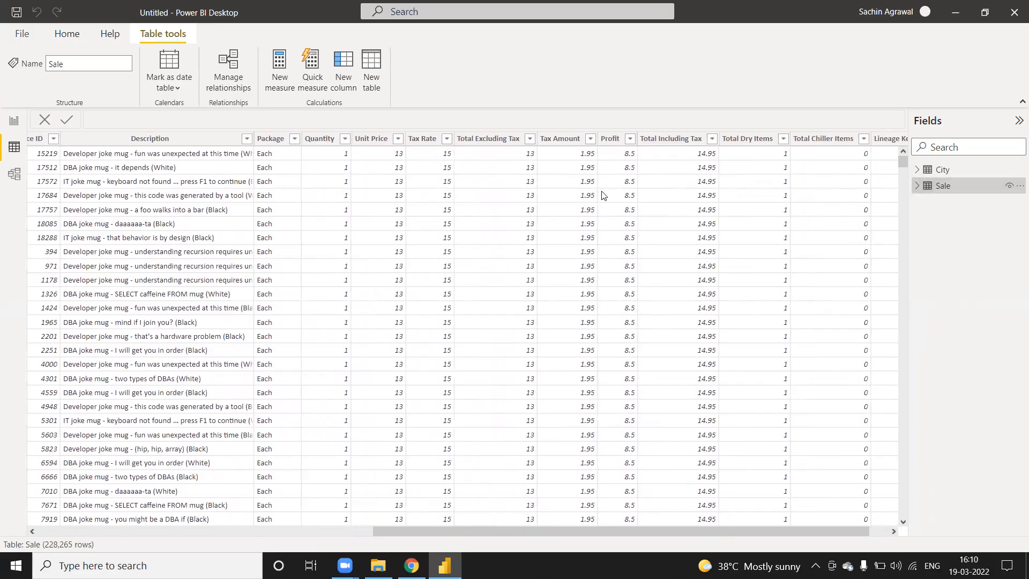
click(943, 170)
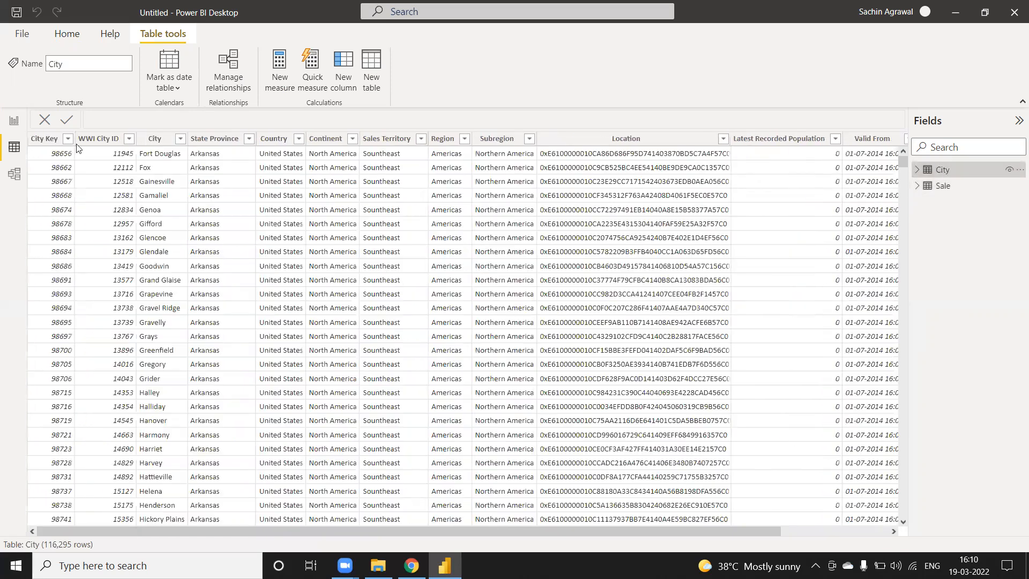
Add a stacked column chart to the report page and widen it to about twice its width.
click(15, 123)
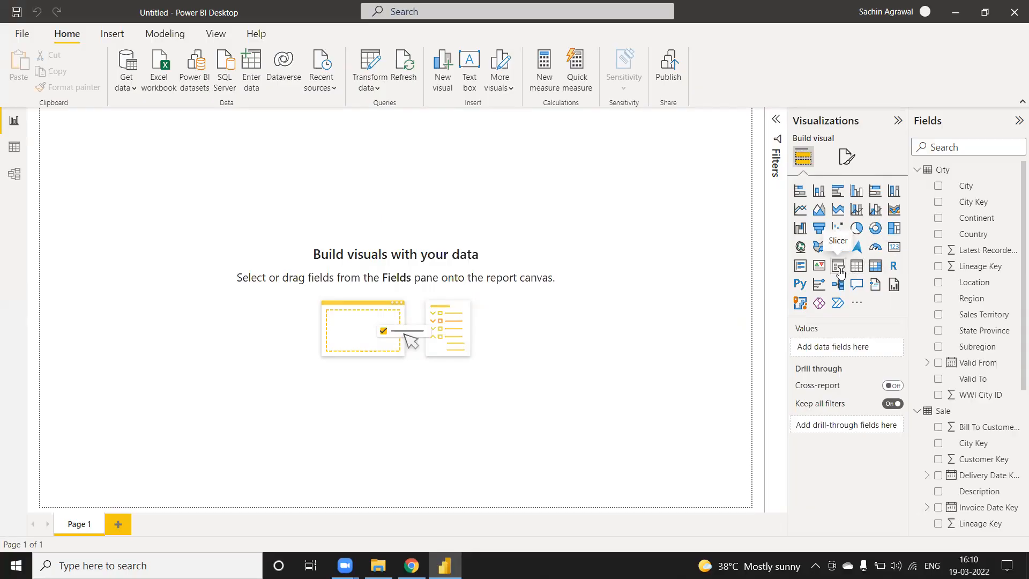
drag(821, 199, 123, 246)
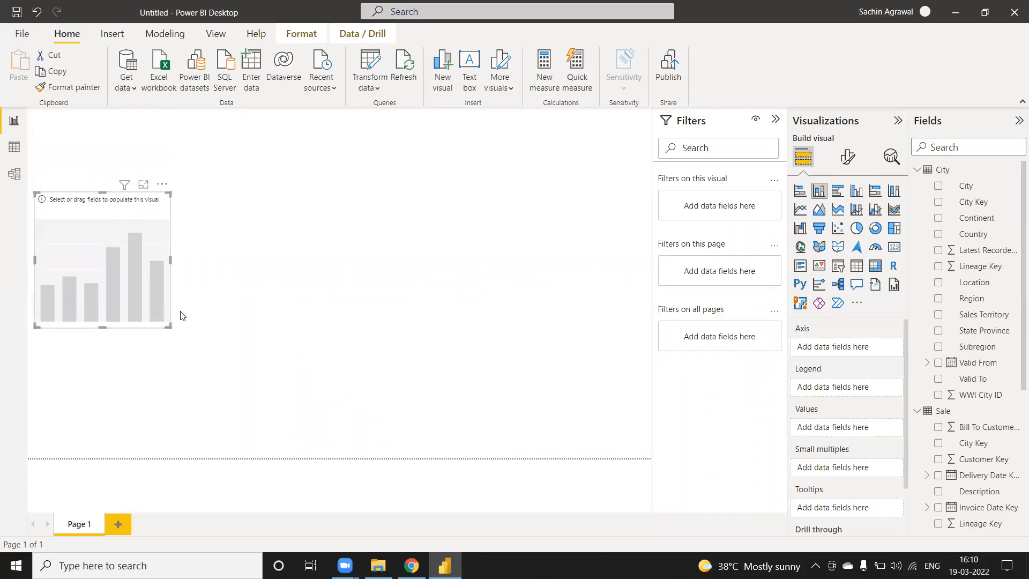
drag(169, 326, 332, 323)
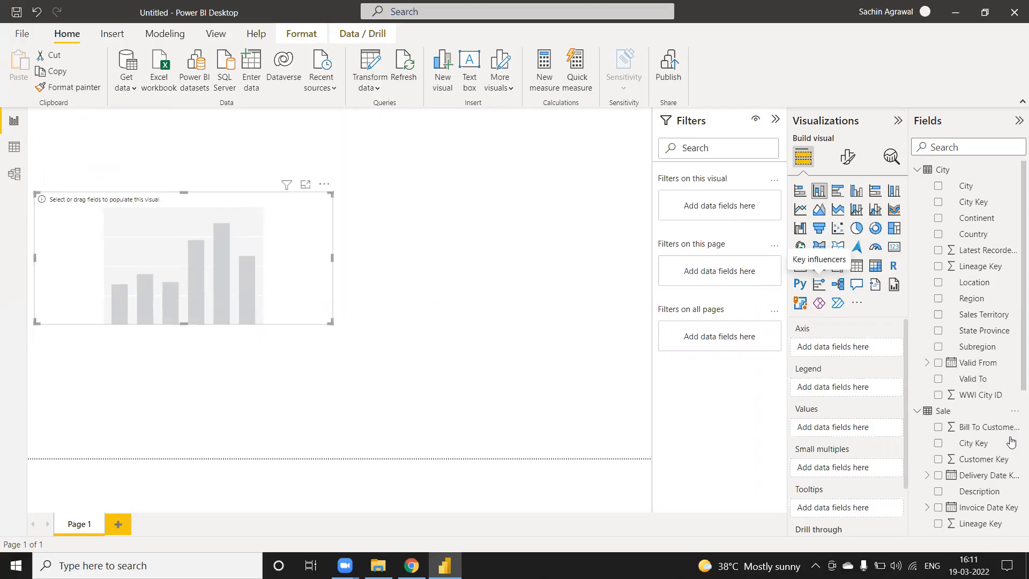
Plot Profit from the Sale table by Sales Territory from the City table in the column chart.
drag(994, 314, 255, 263)
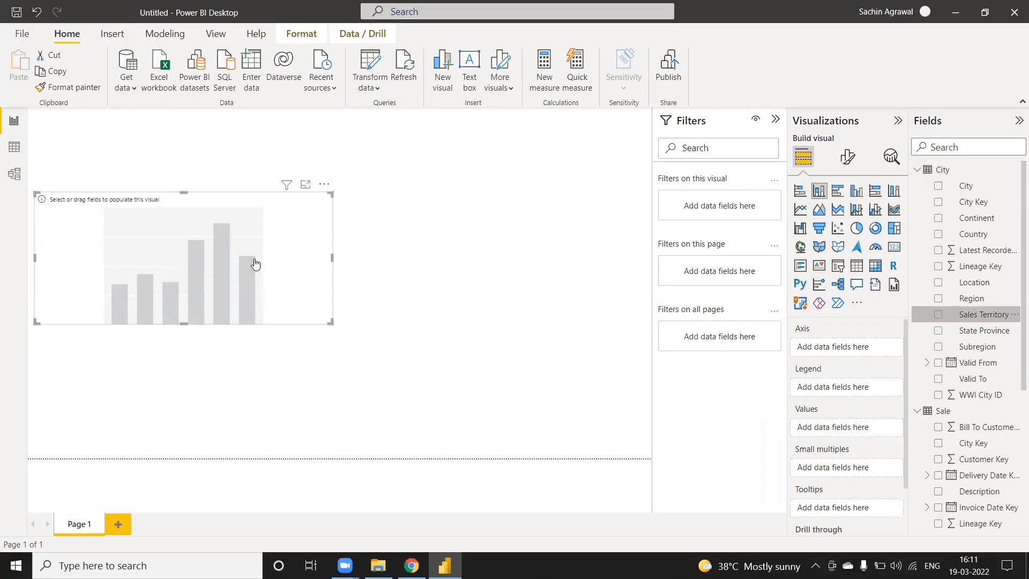
scroll(973, 343, down, 5)
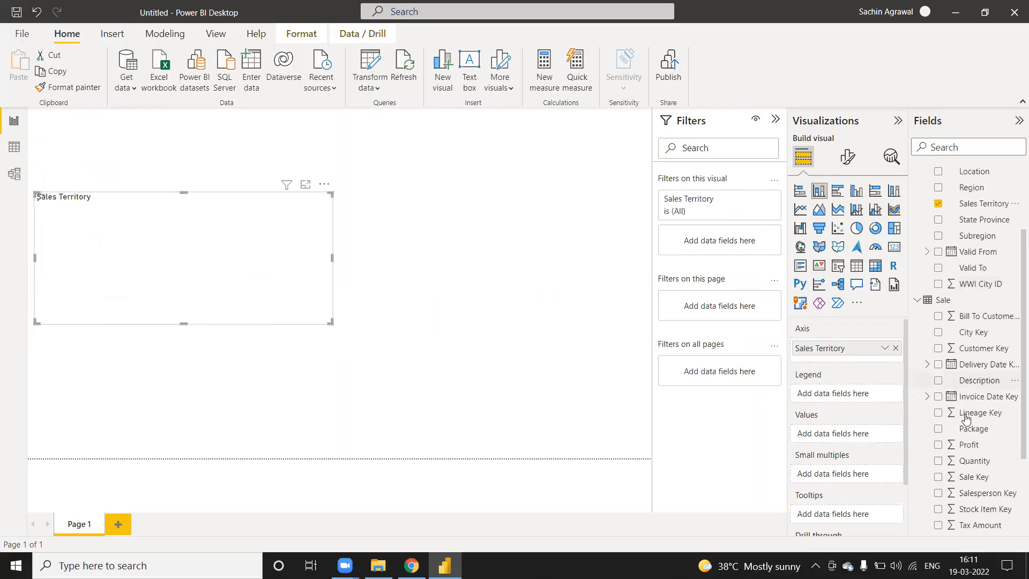
drag(976, 339, 269, 280)
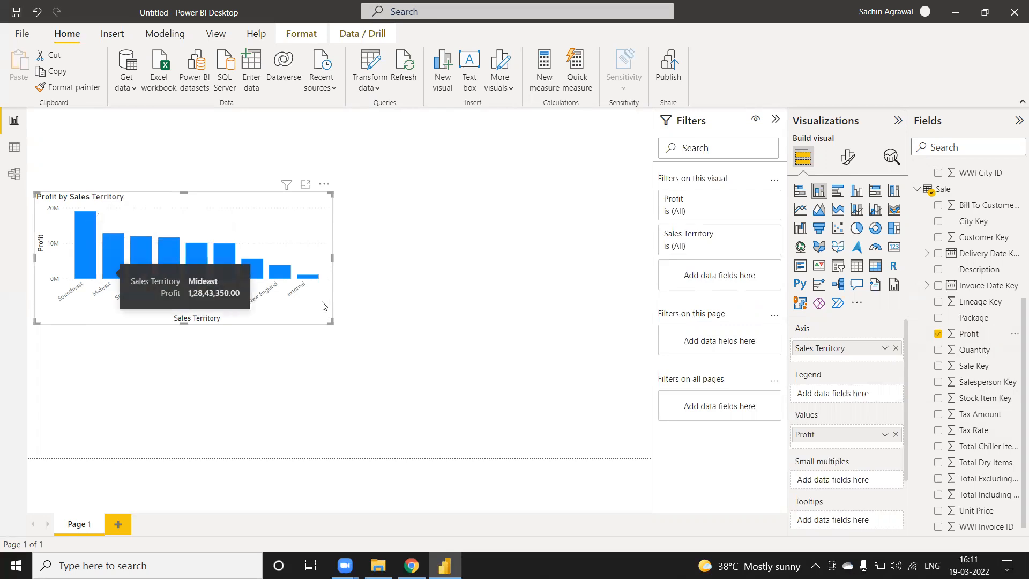
mouse_move(315, 279)
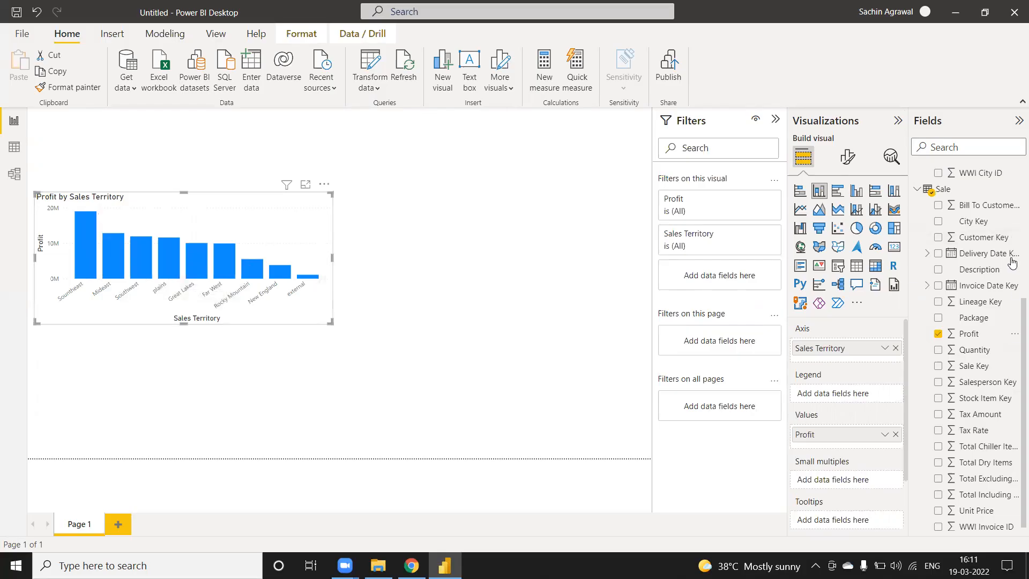
Collapse the City and Sale tables in the field list and examine their relationship in Model view.
scroll(997, 263, up, 5)
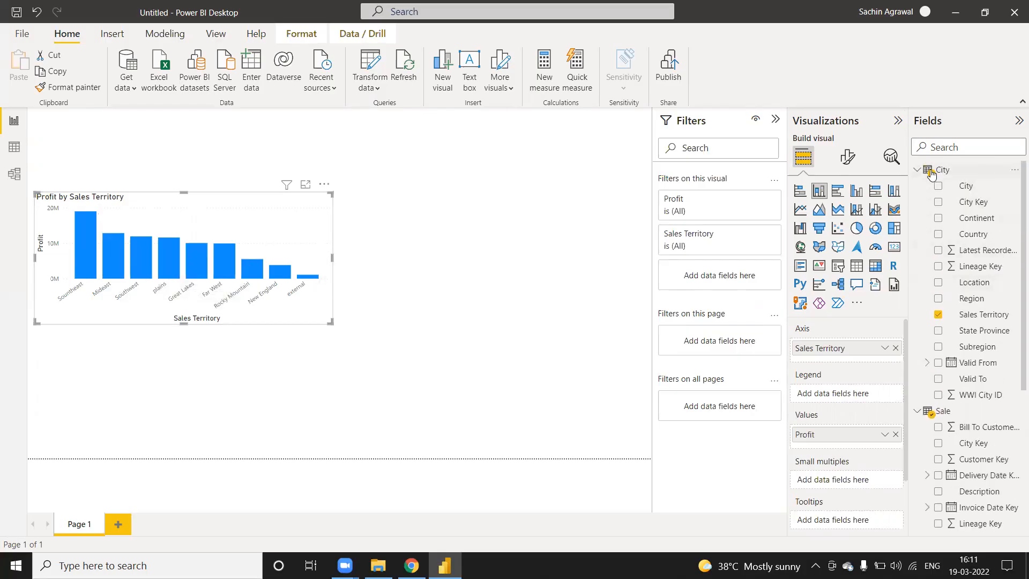
click(918, 172)
click(914, 189)
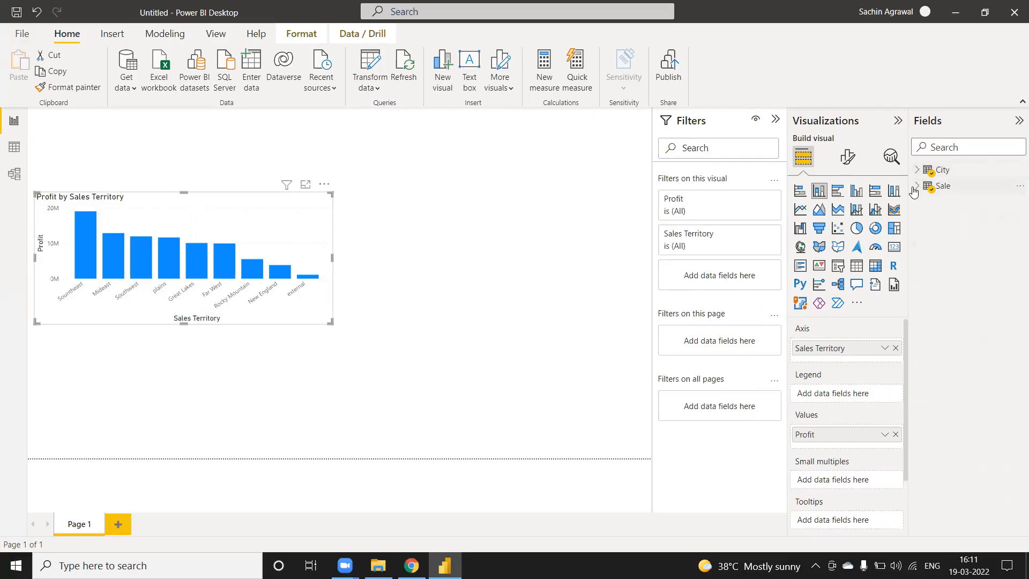
click(15, 175)
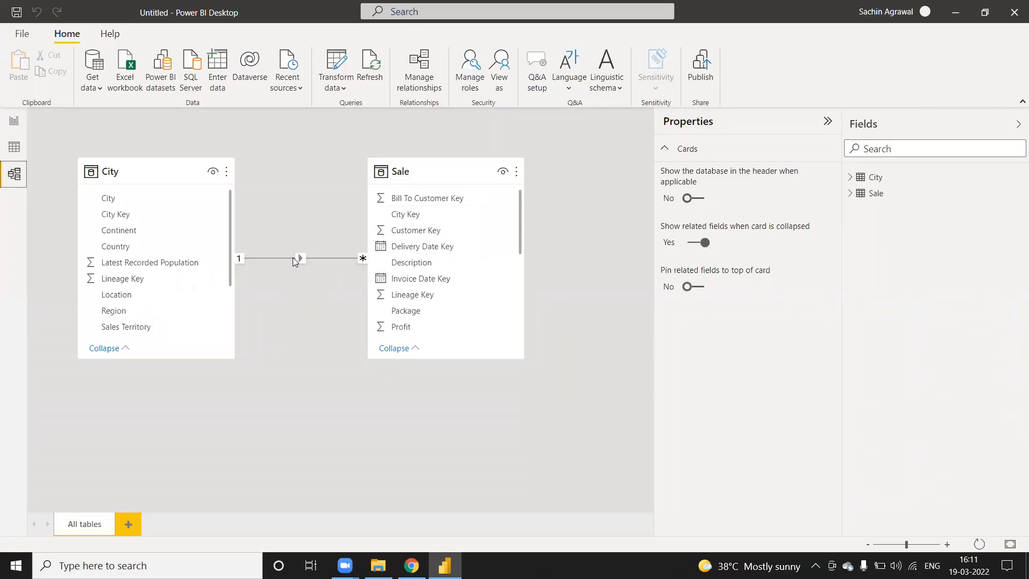
Return to the report page and set the column chart's X-axis label color to black.
click(12, 125)
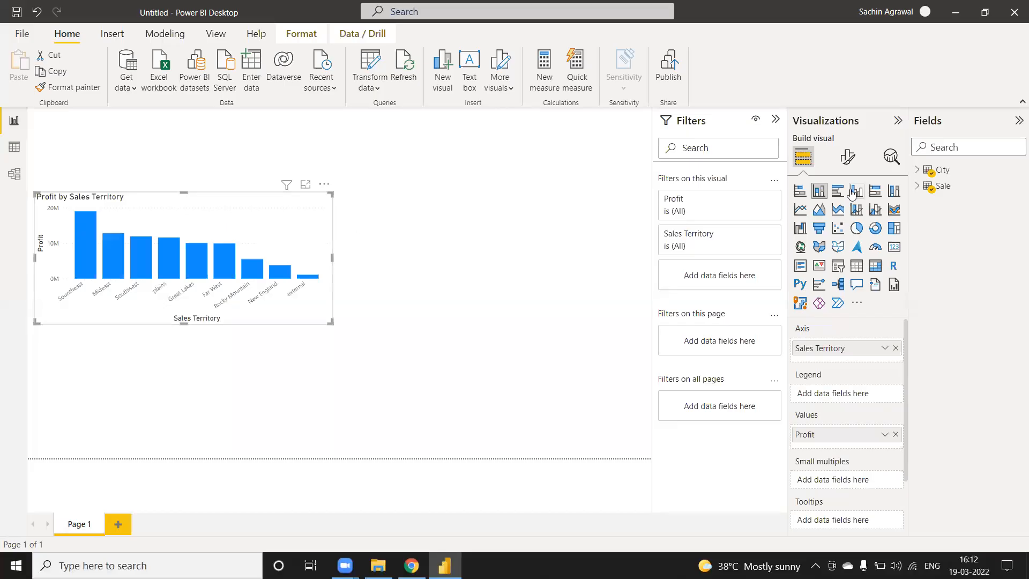
click(850, 158)
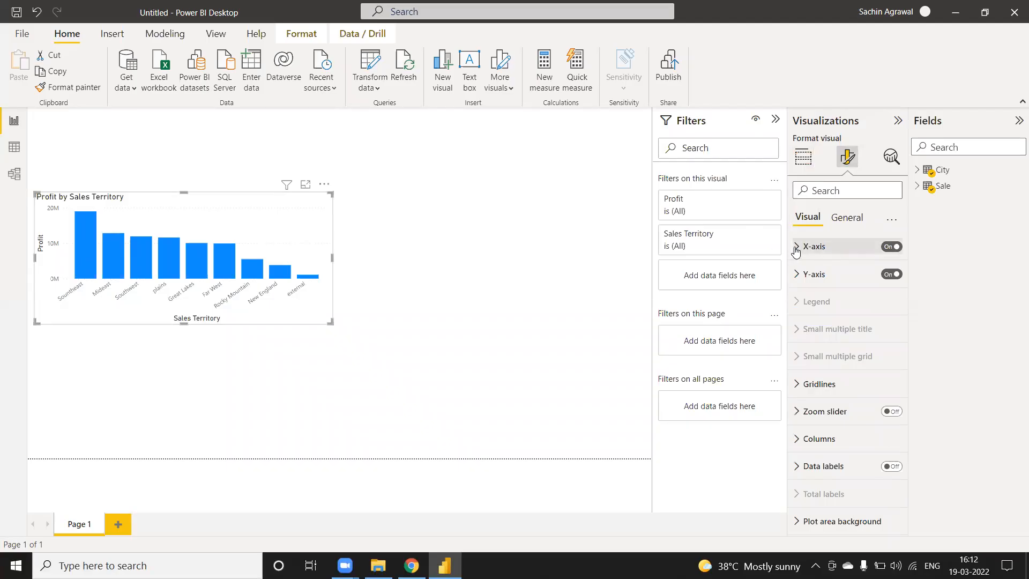
click(795, 251)
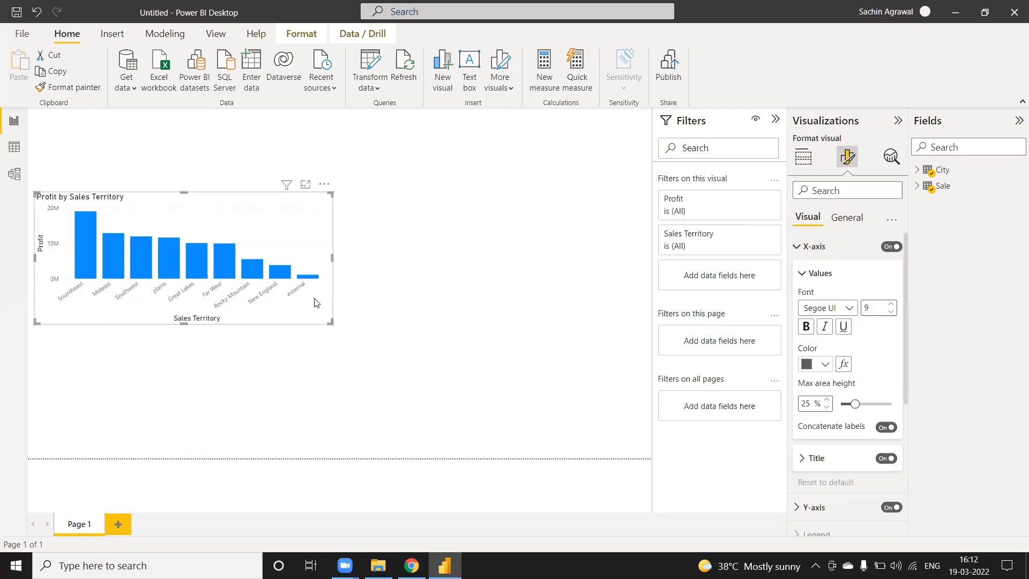
click(823, 368)
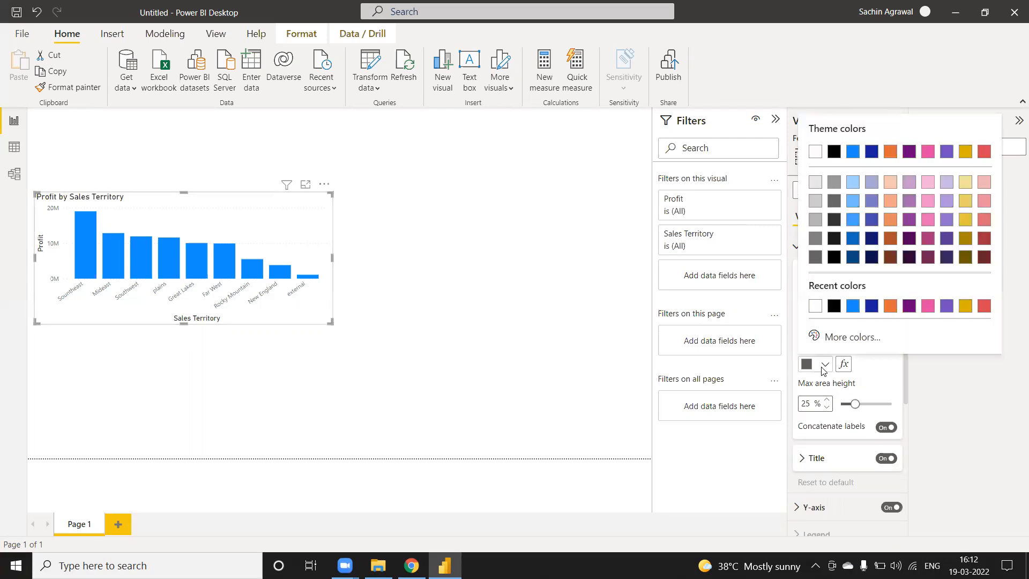
click(834, 305)
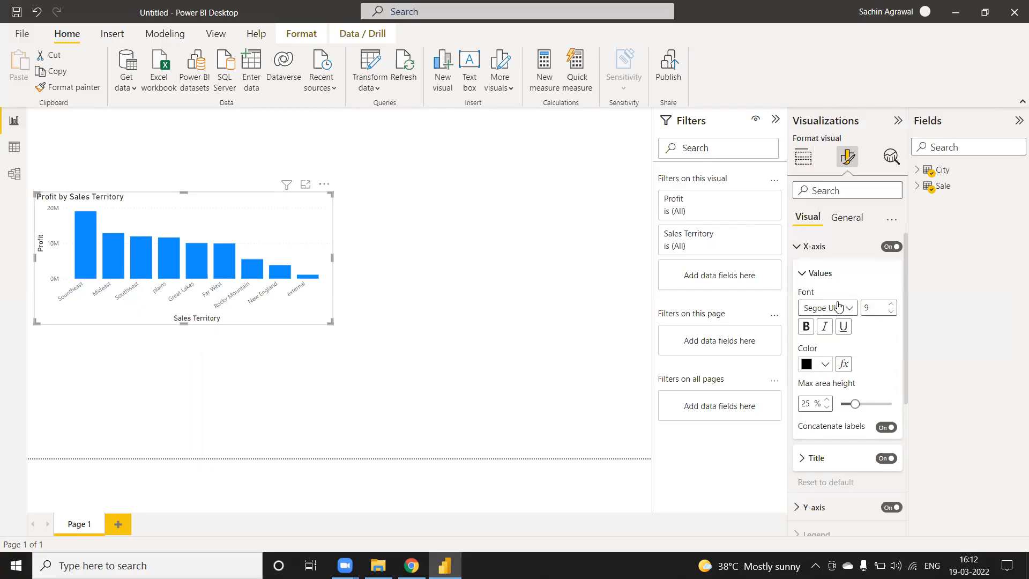
click(802, 274)
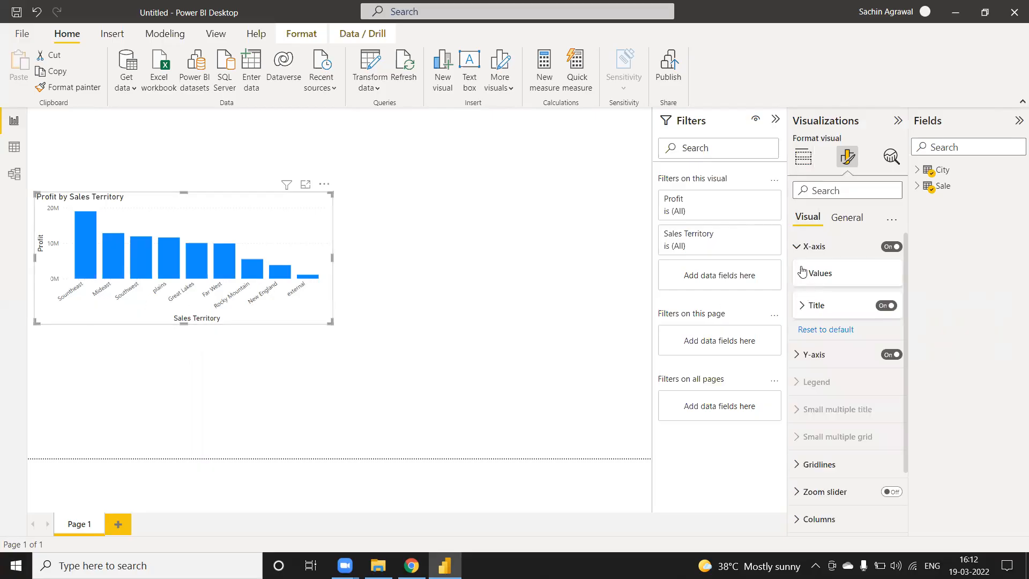
click(797, 246)
Set the color of the chart's Y-axis values to black.
click(795, 273)
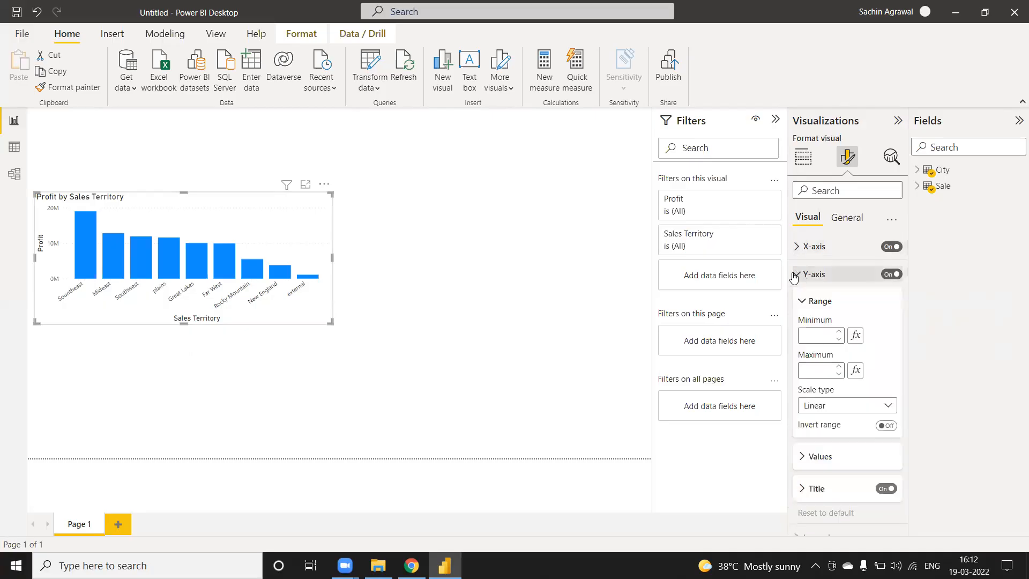
scroll(883, 353, down, 3)
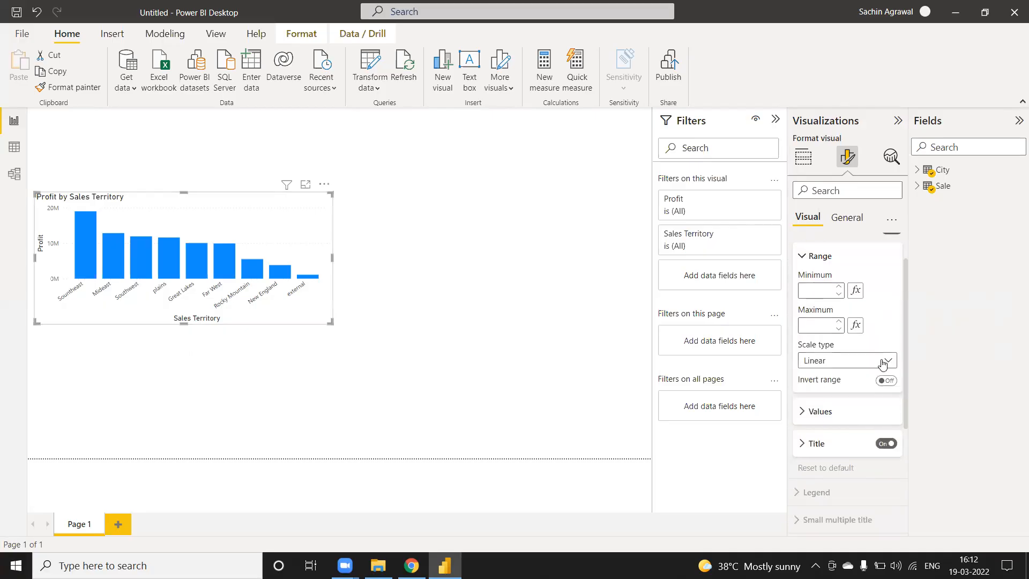
click(801, 366)
scroll(815, 372, down, 3)
click(824, 367)
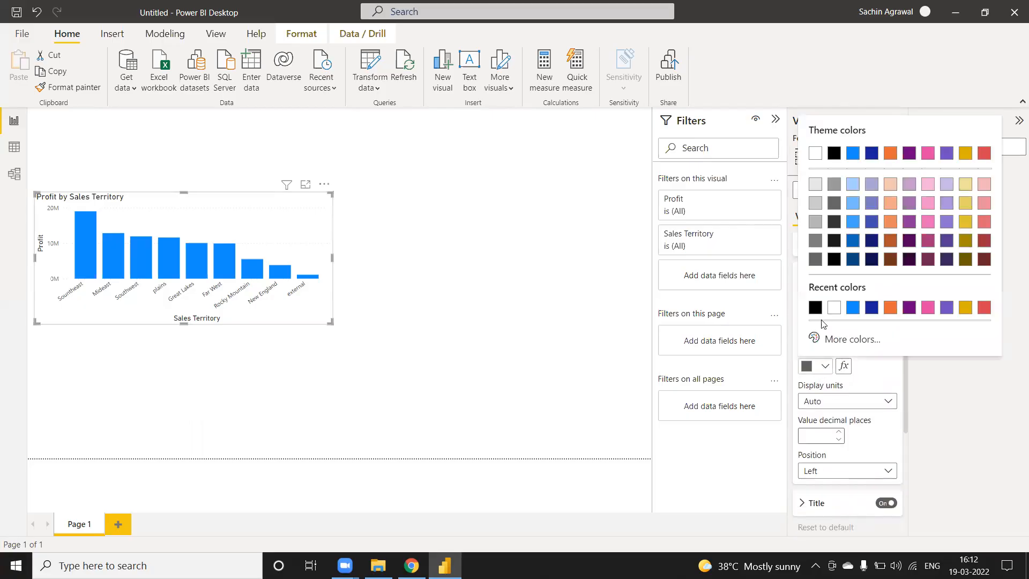
click(815, 307)
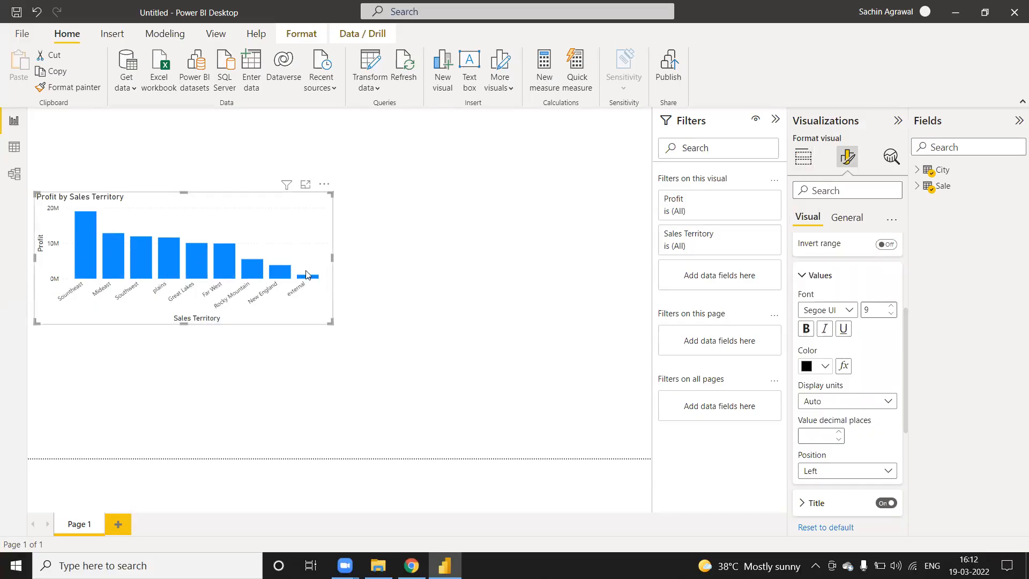
scroll(888, 361, up, 3)
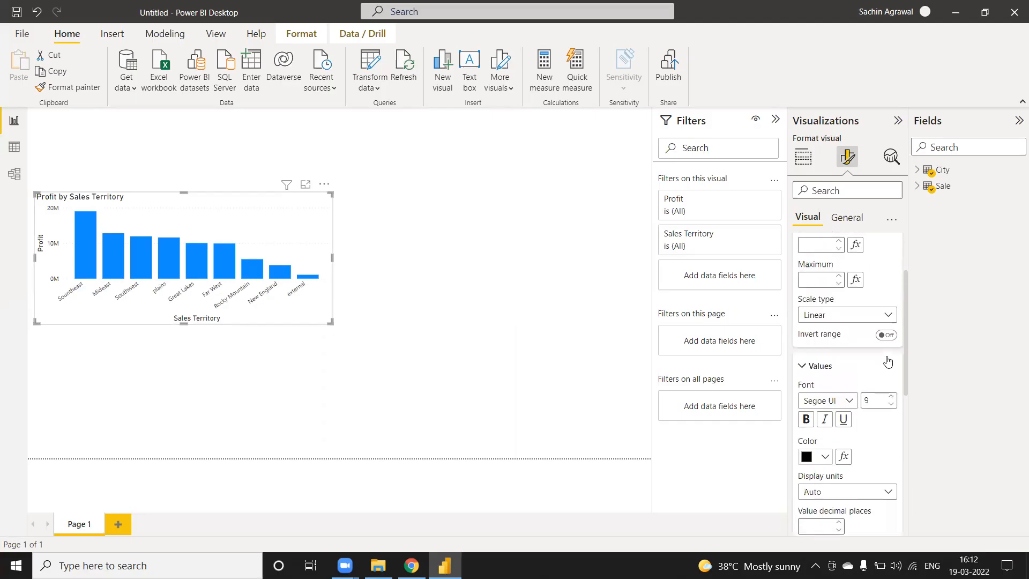
scroll(888, 361, up, 2)
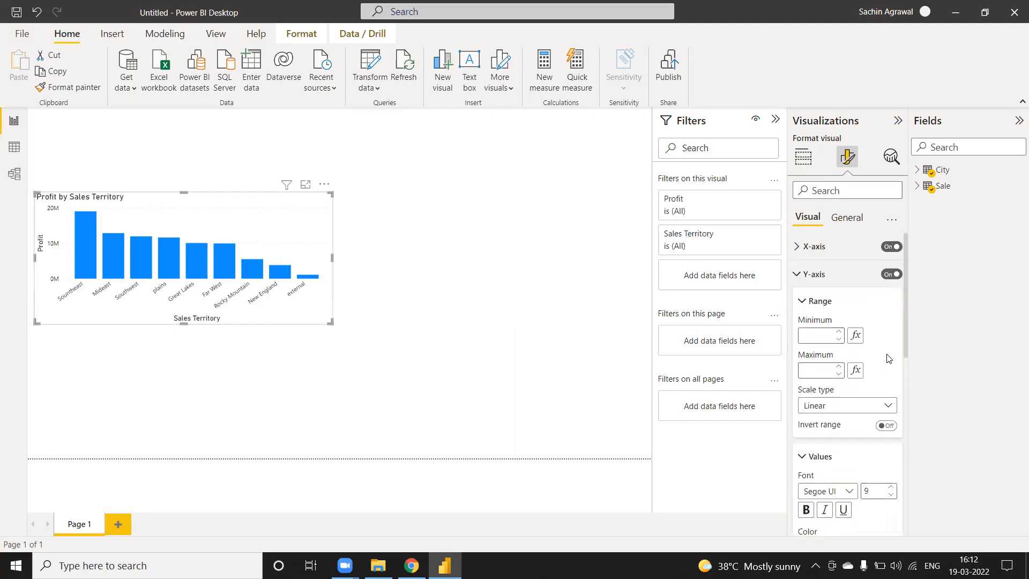
click(802, 276)
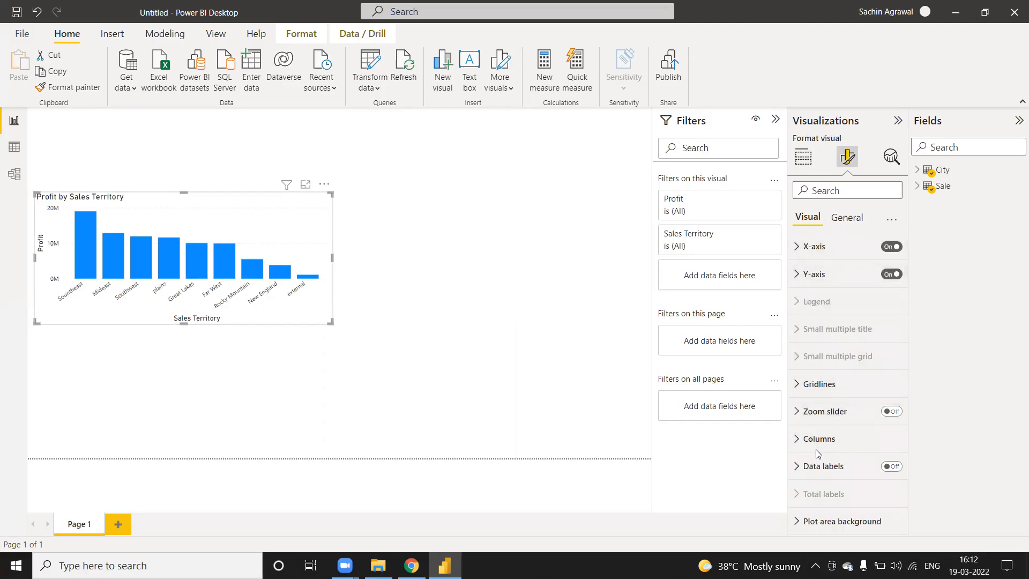
Set the chart's default column color to dark blue.
click(798, 443)
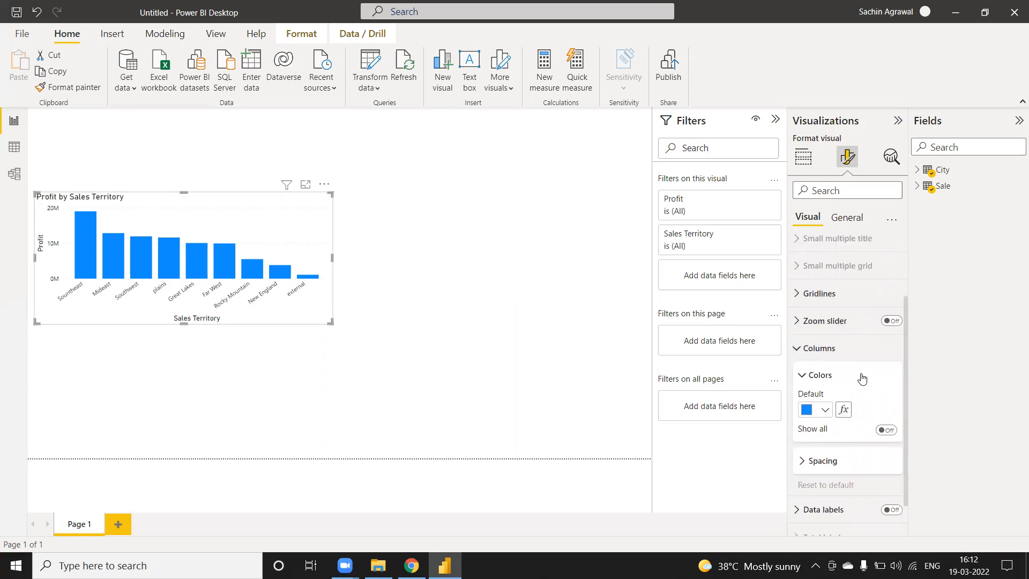
click(826, 410)
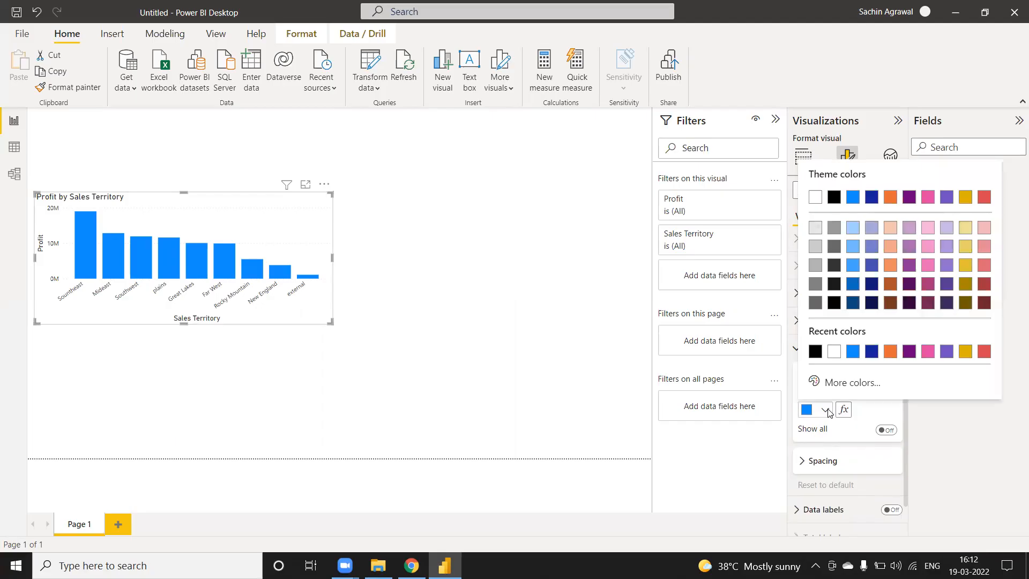
click(853, 303)
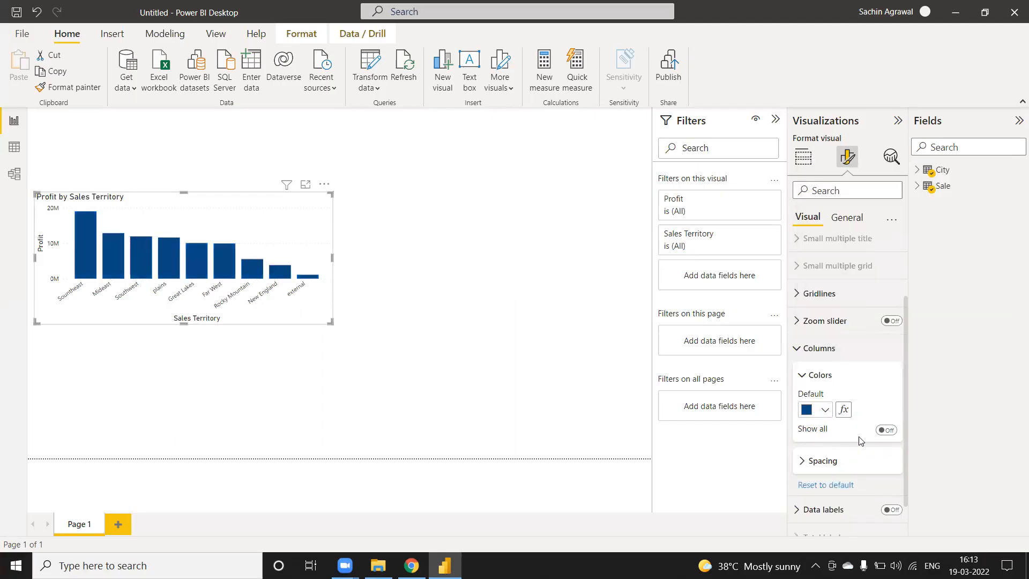
Enable individual colors for all columns and color the Mideast column gold.
click(886, 431)
scroll(884, 472, down, 2)
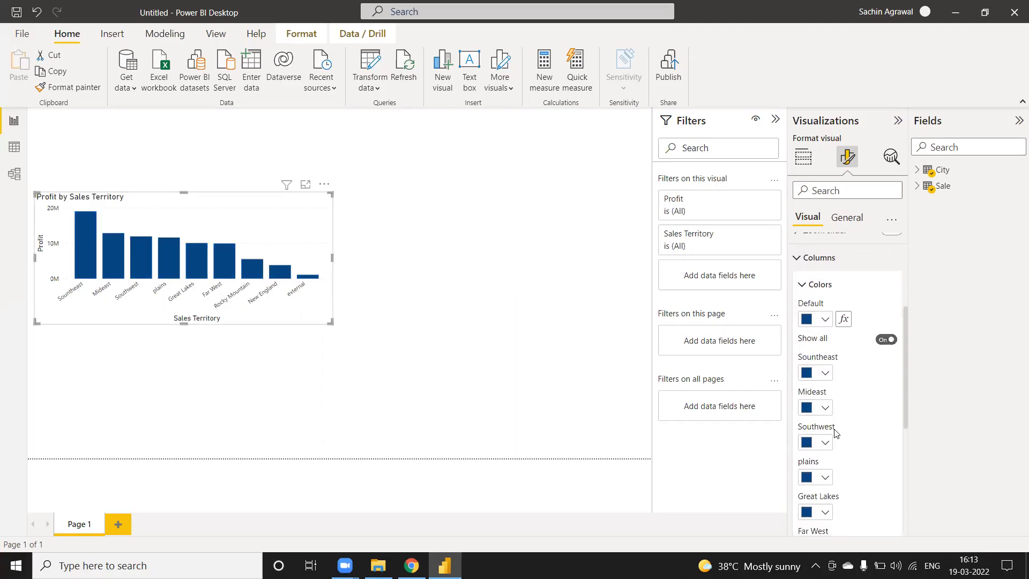
click(825, 408)
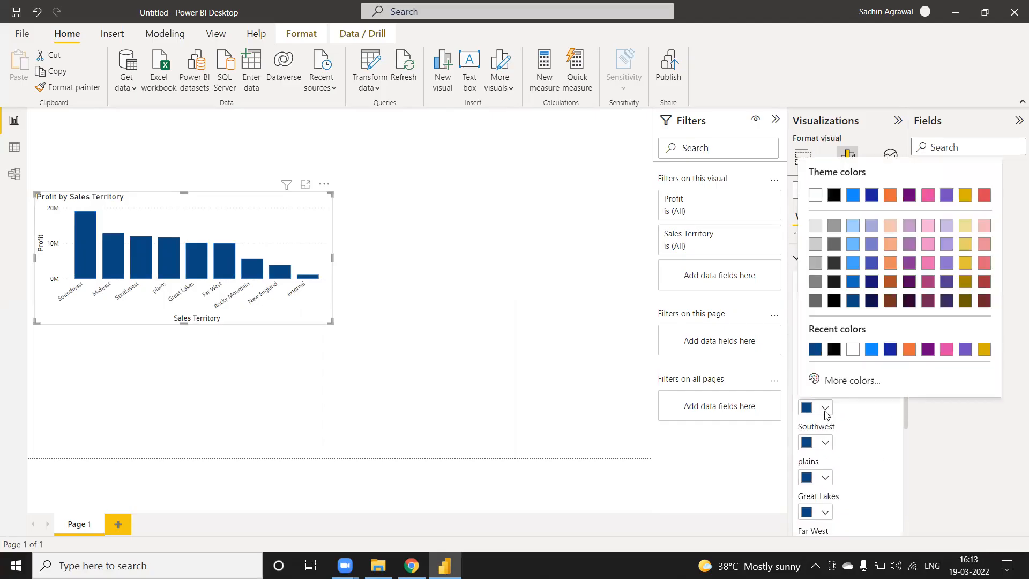
click(983, 351)
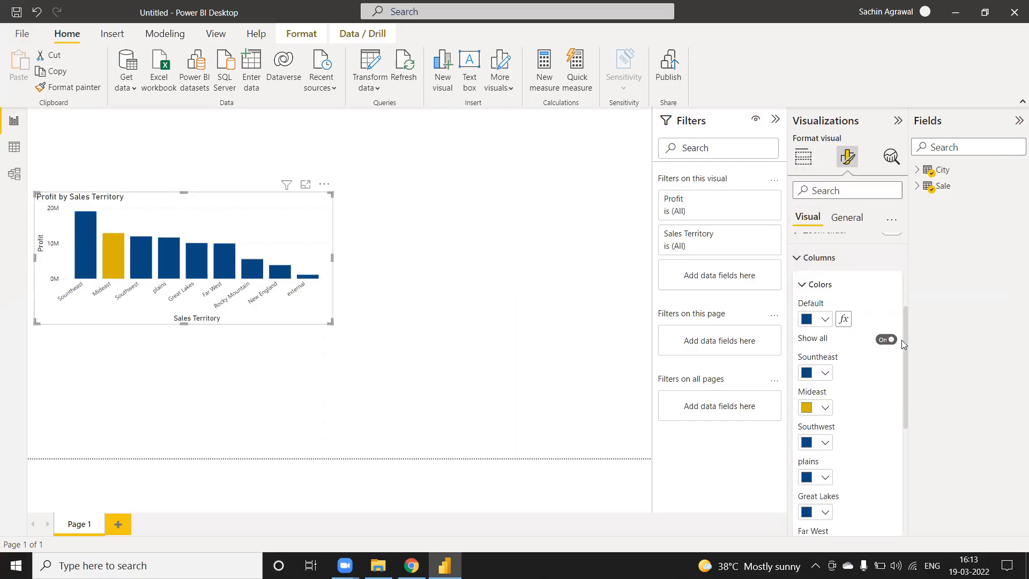
Turn off the individual column colors and reapply dark blue as the default column color.
click(886, 343)
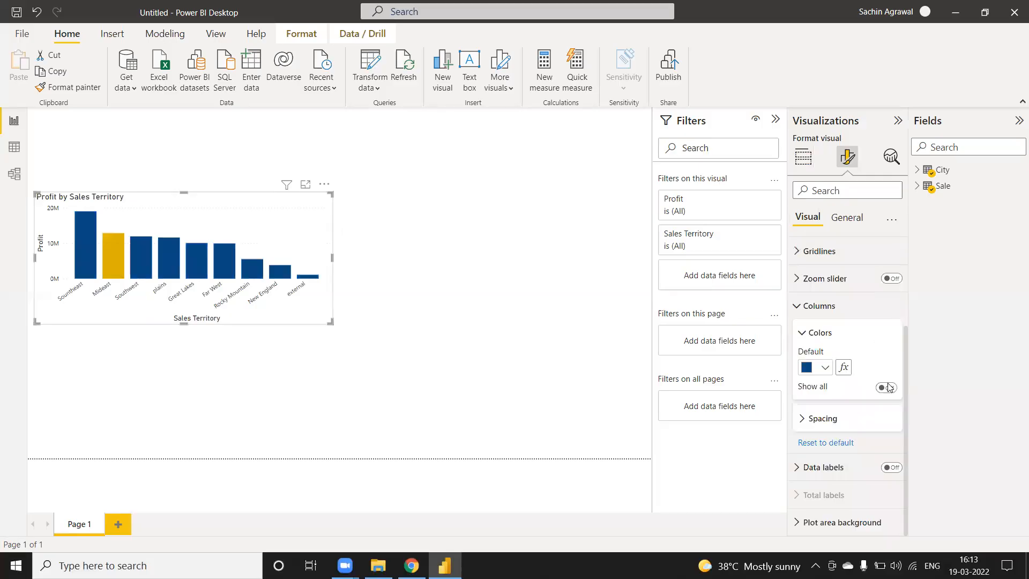
click(824, 368)
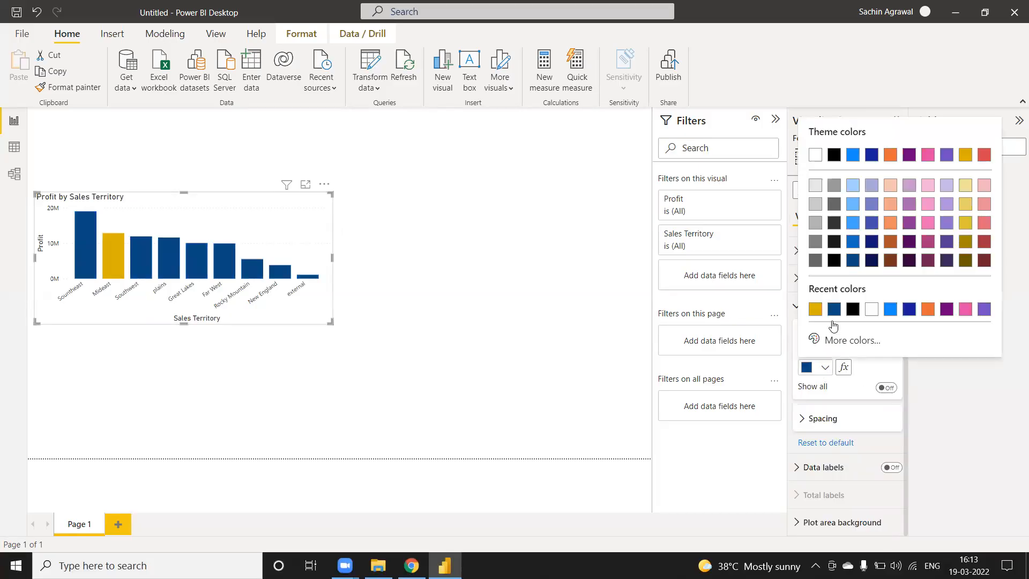
click(851, 267)
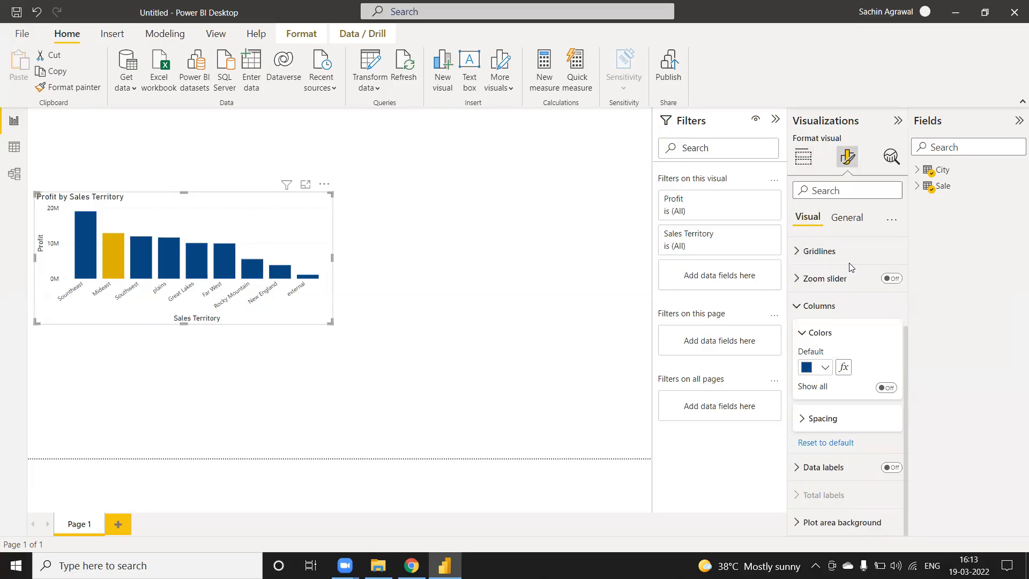
Show the individual column colors and set the Mideast column to dark blue.
click(884, 389)
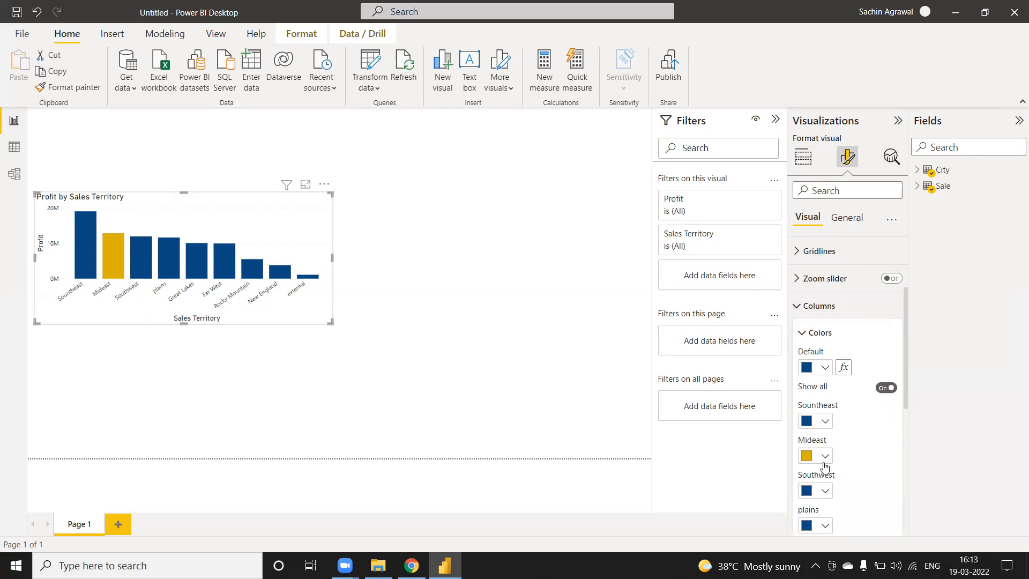
click(825, 456)
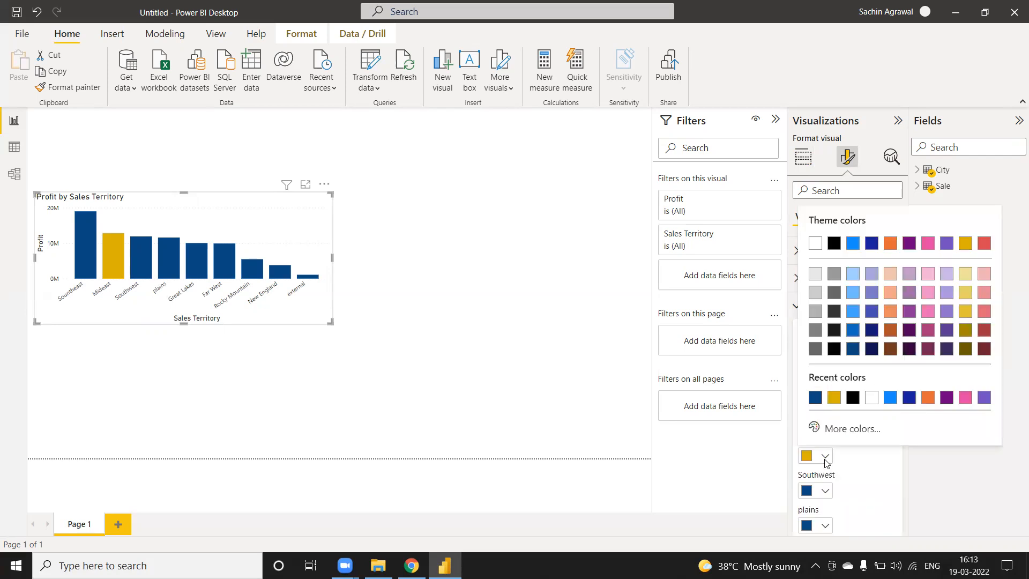
click(815, 399)
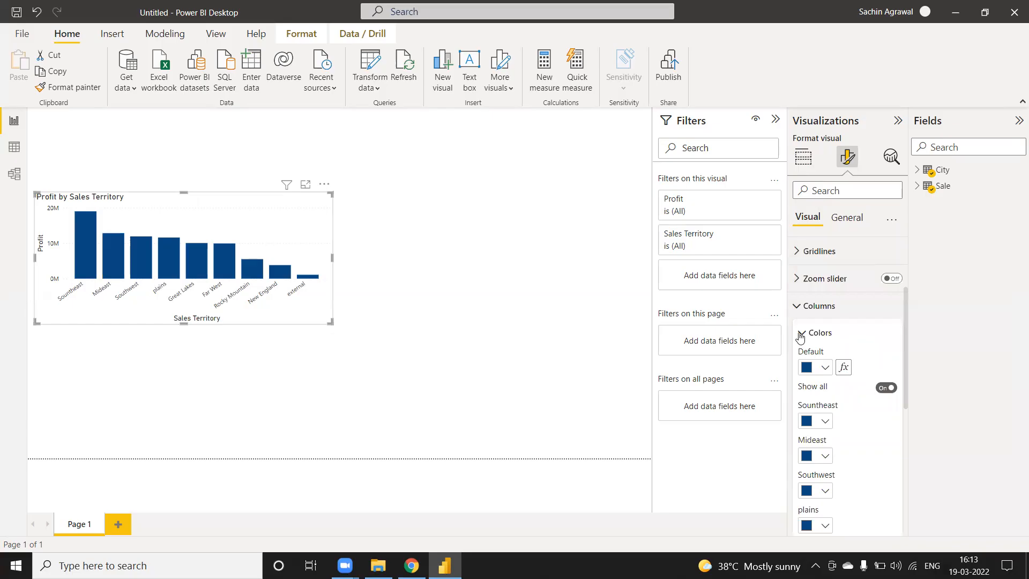
click(801, 337)
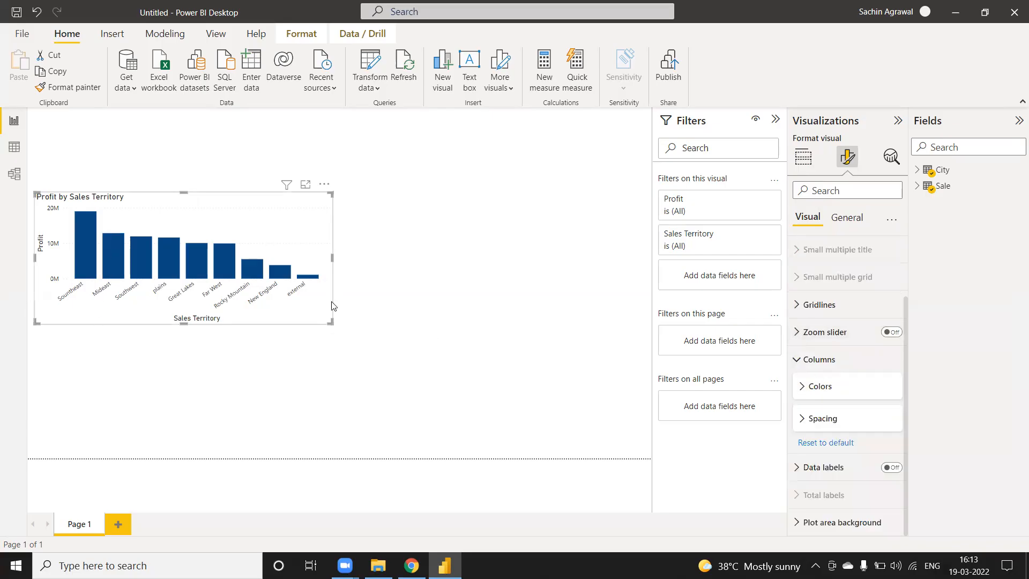
click(797, 359)
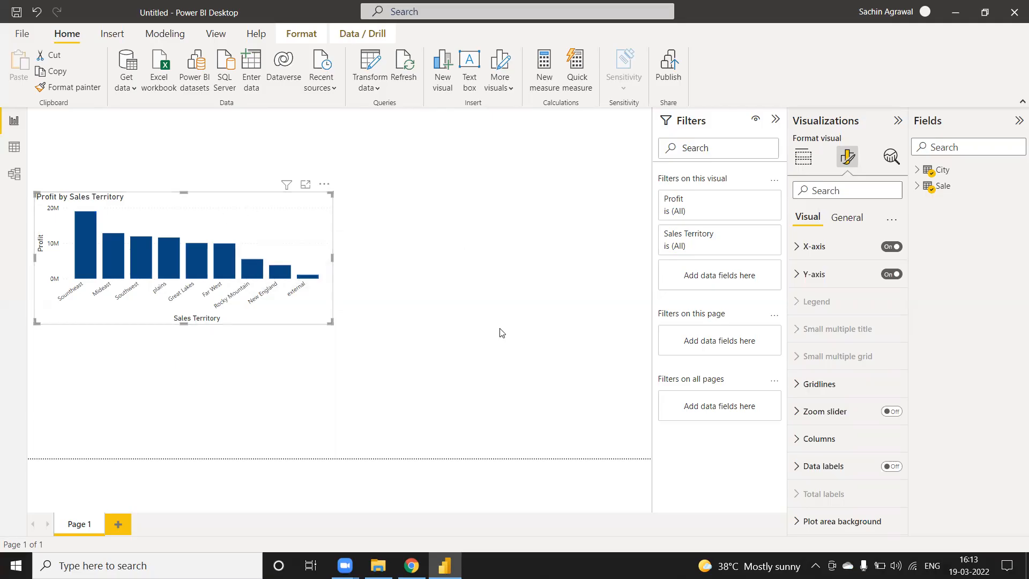
Turn on data labels for the column chart and set their position to Inside center.
click(884, 470)
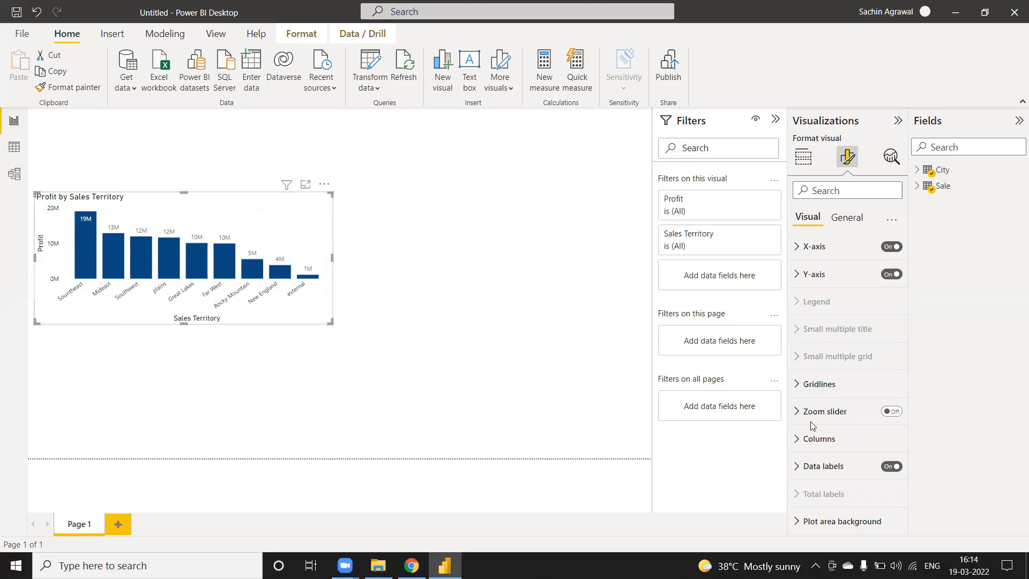
click(798, 470)
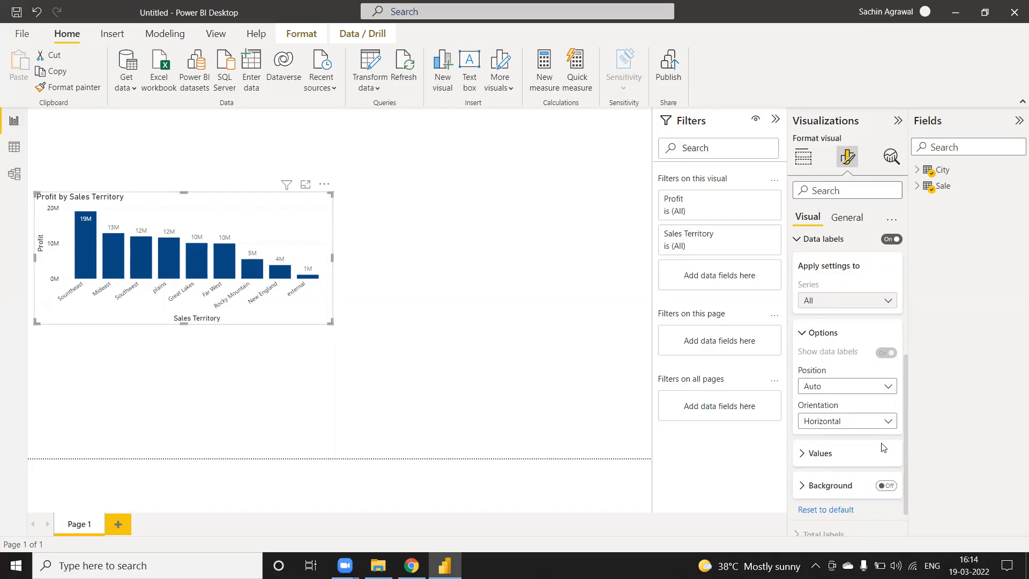
click(803, 456)
scroll(806, 455, down, 3)
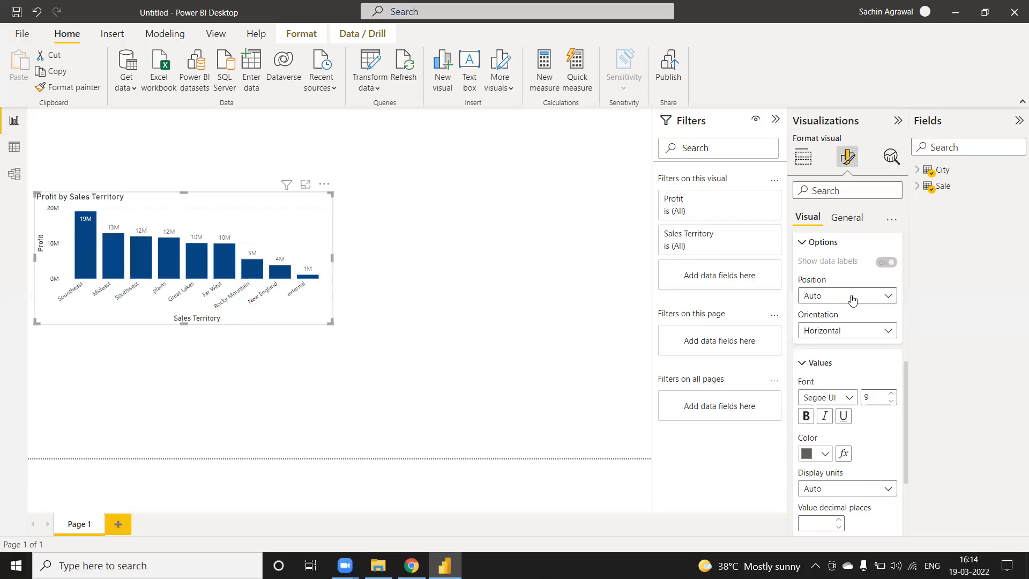
click(852, 298)
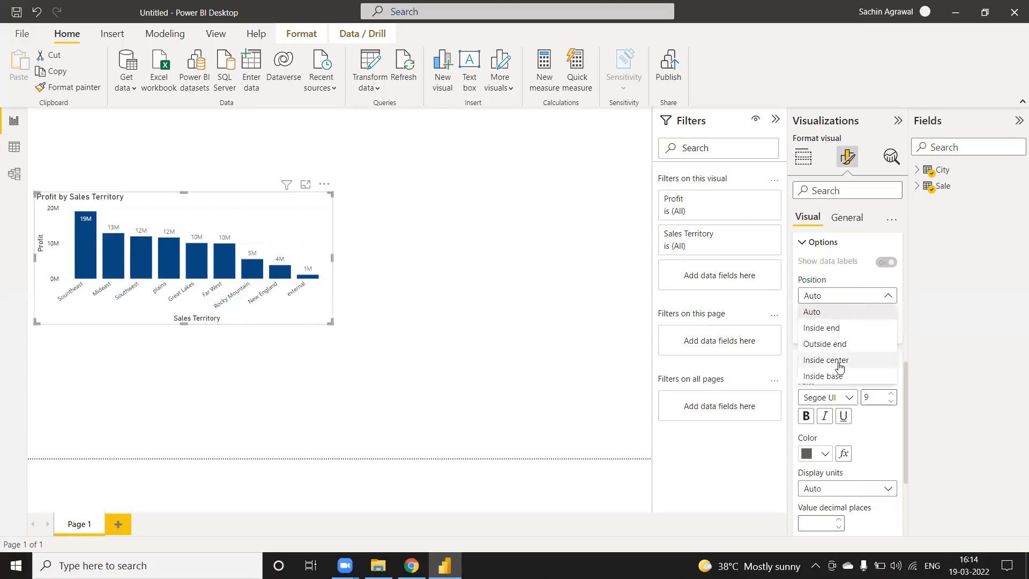
key(Escape)
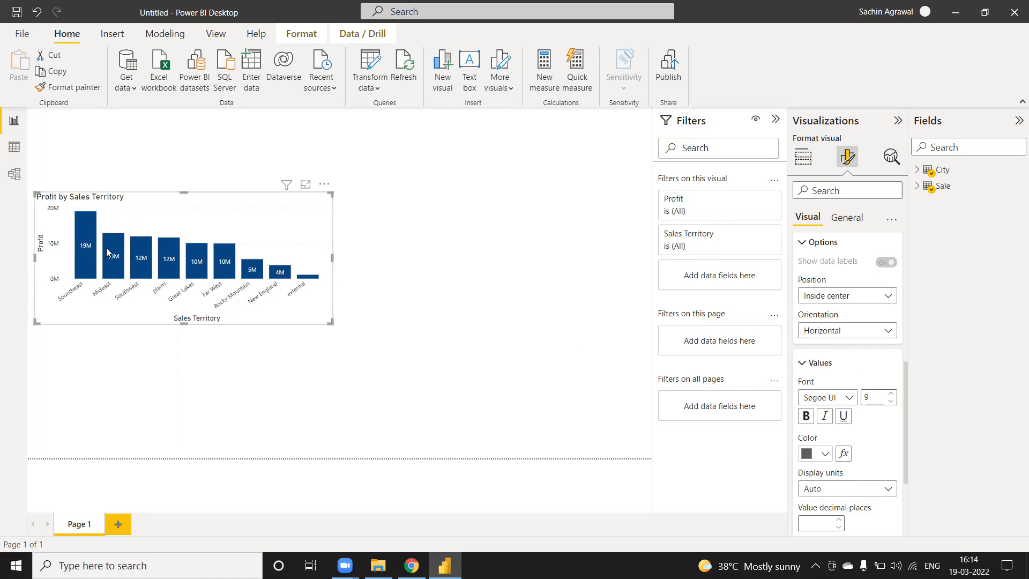
Try the Vertical orientation for the data labels and switch it back to Horizontal.
click(867, 331)
click(834, 347)
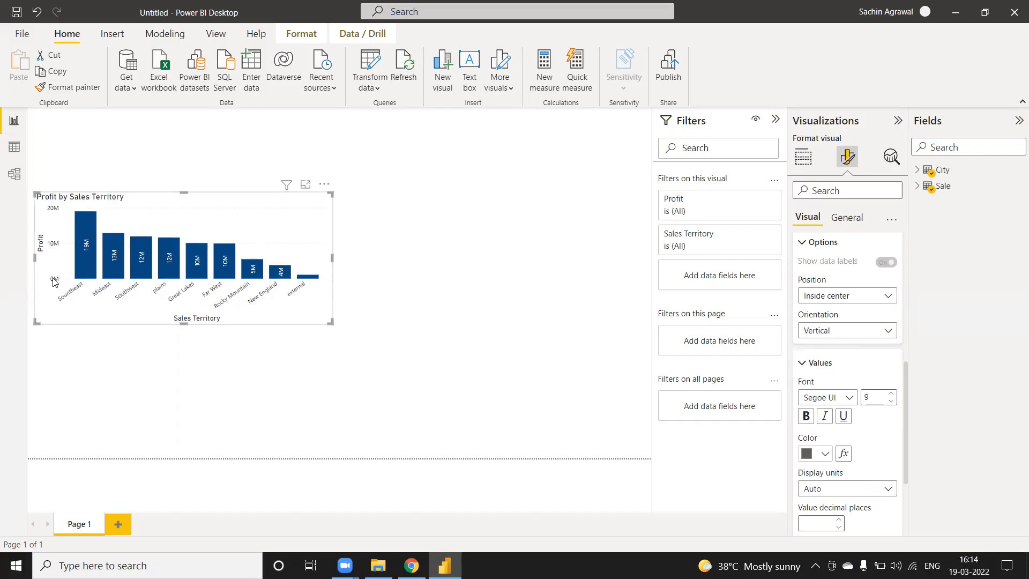
click(829, 332)
click(826, 365)
Examine the data label value settings and the available display units for the column chart.
click(804, 245)
scroll(837, 361, up, 3)
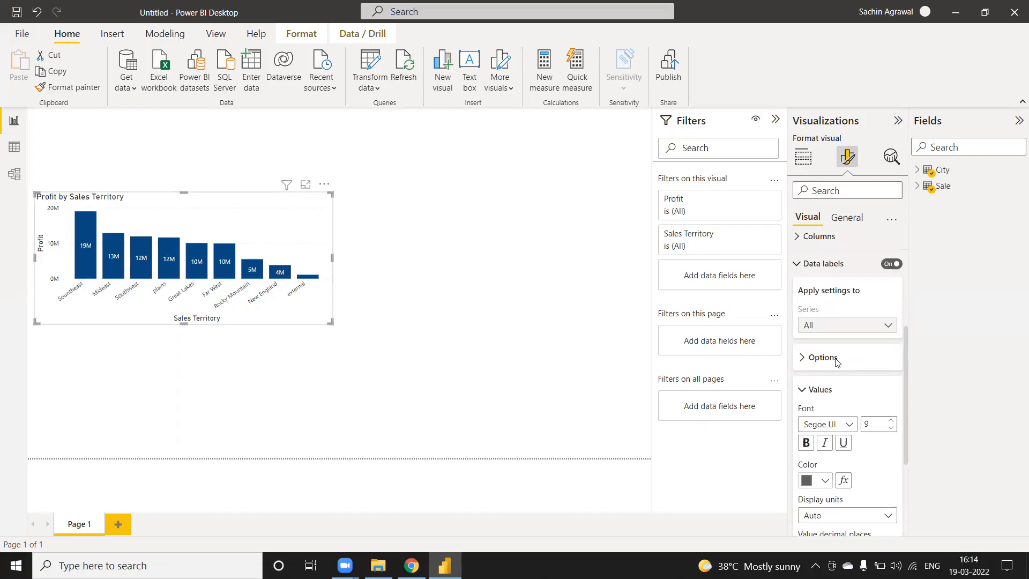
scroll(875, 401, down, 1)
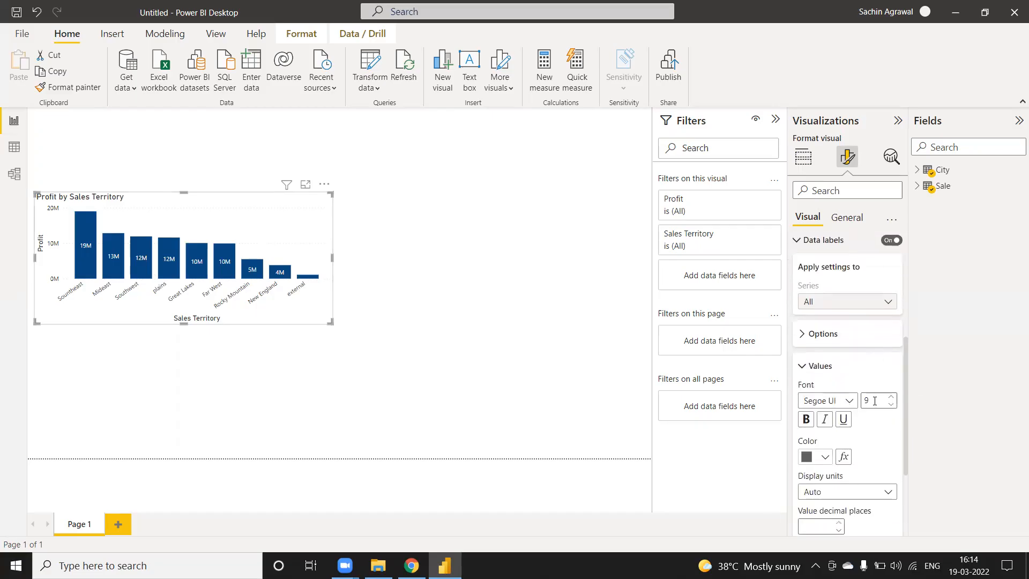
scroll(874, 401, down, 2)
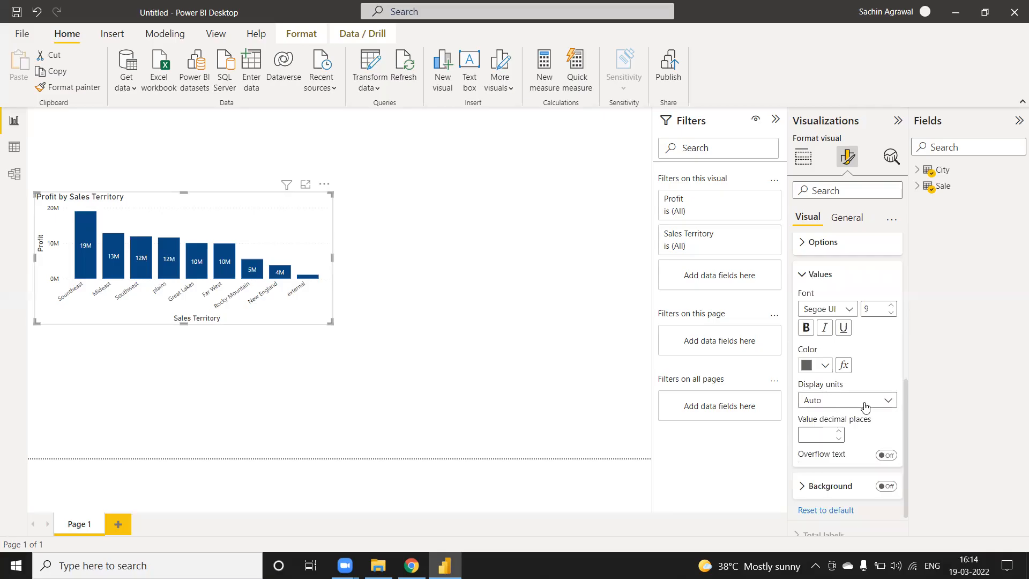
click(868, 404)
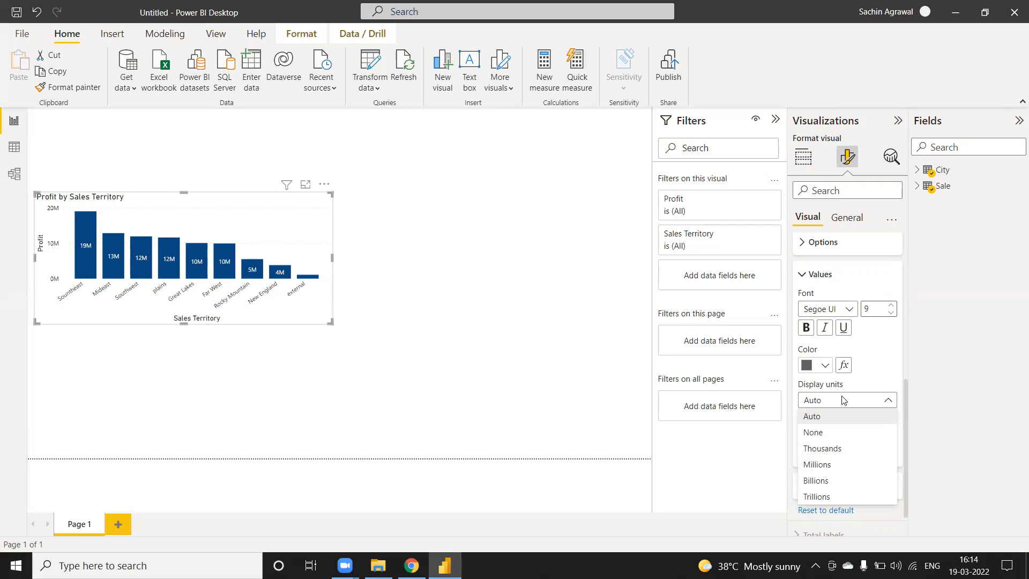
click(888, 402)
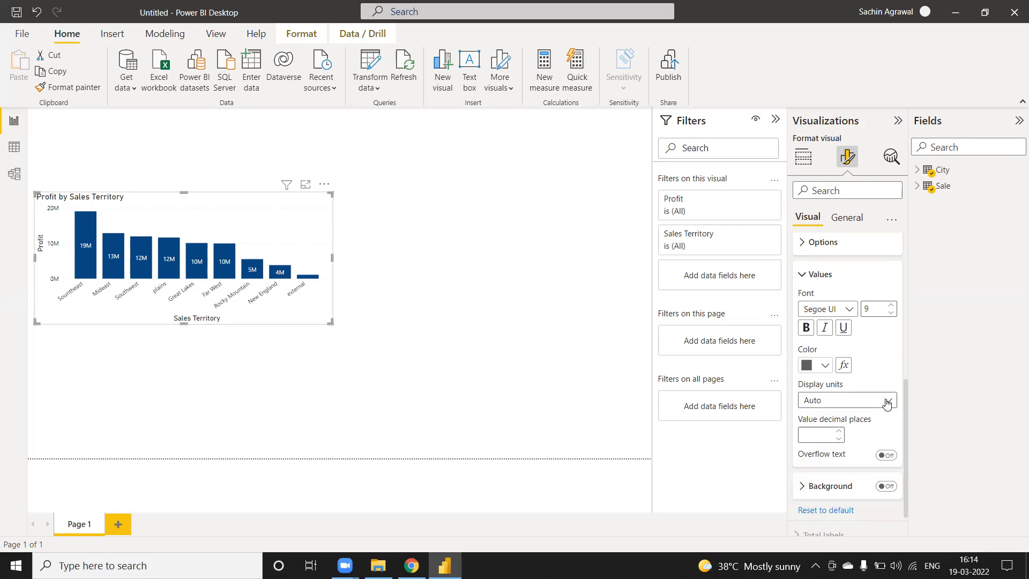
scroll(834, 343, up, 2)
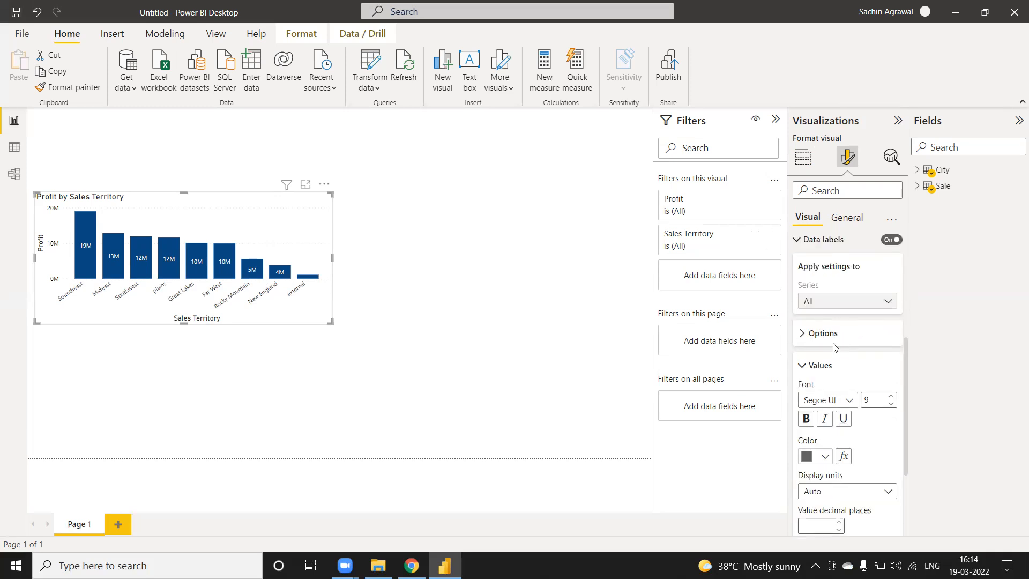
click(806, 368)
click(798, 291)
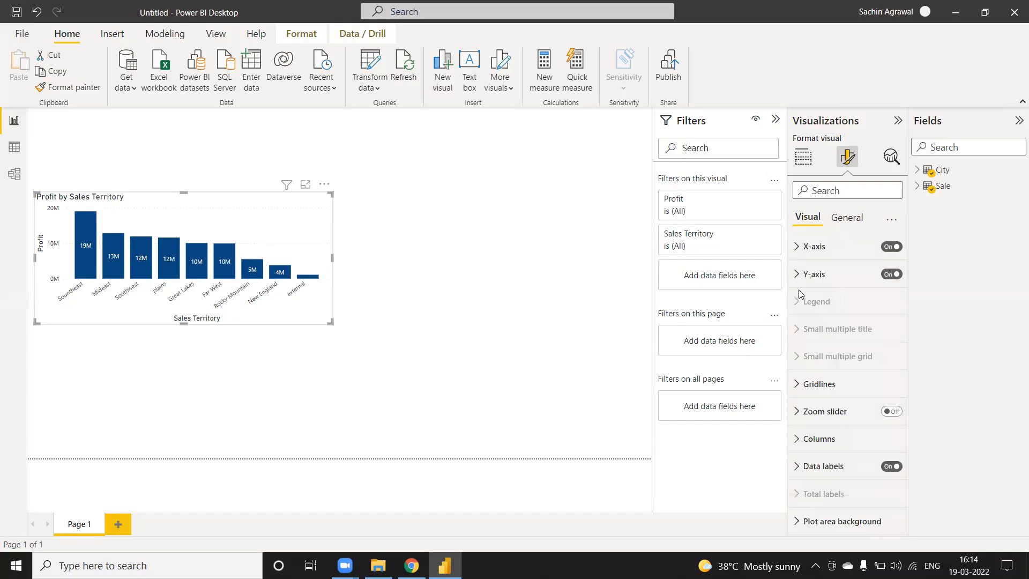
click(509, 267)
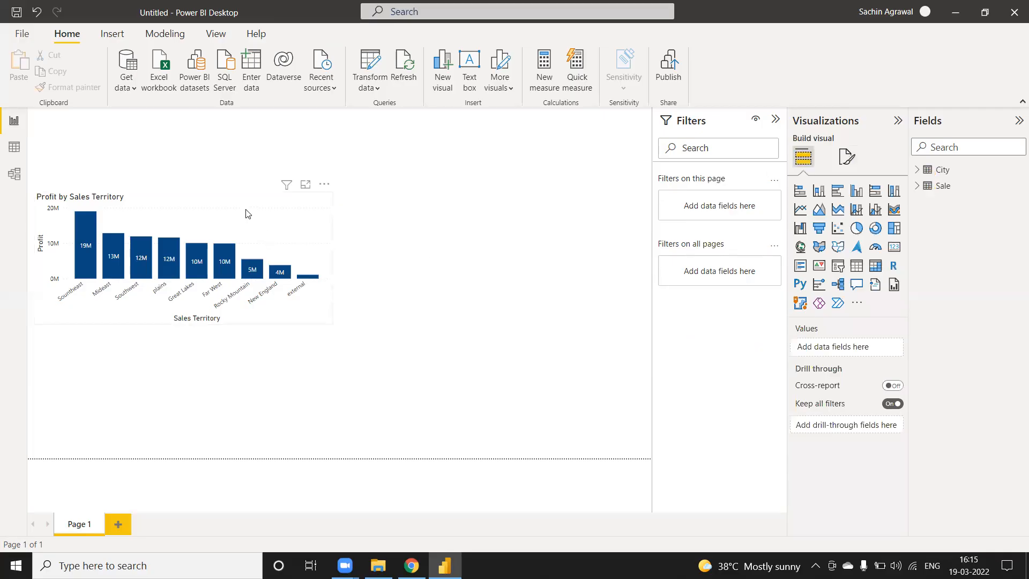
Set the text color of the column chart's title to white.
click(149, 224)
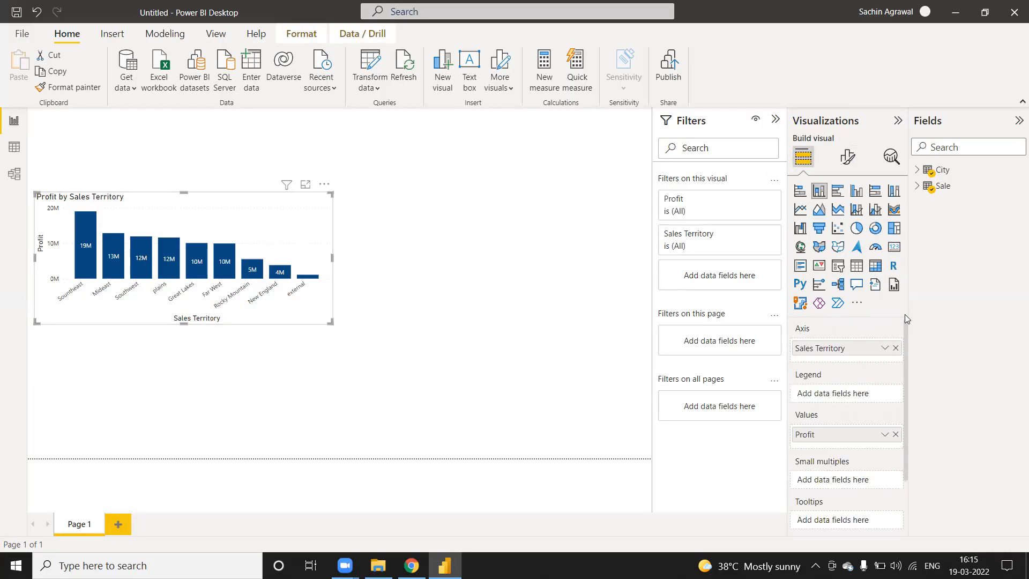
click(849, 162)
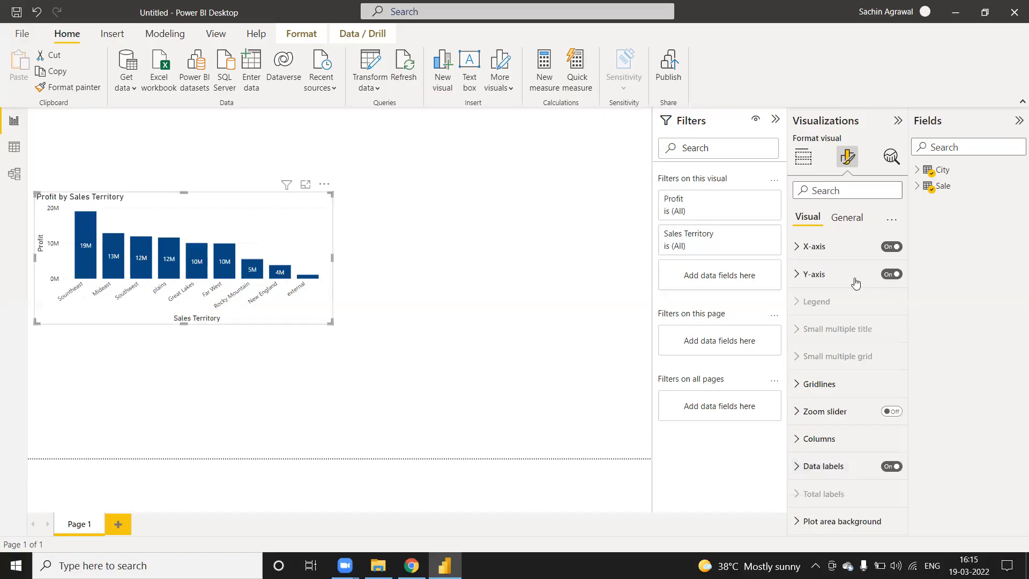
click(852, 224)
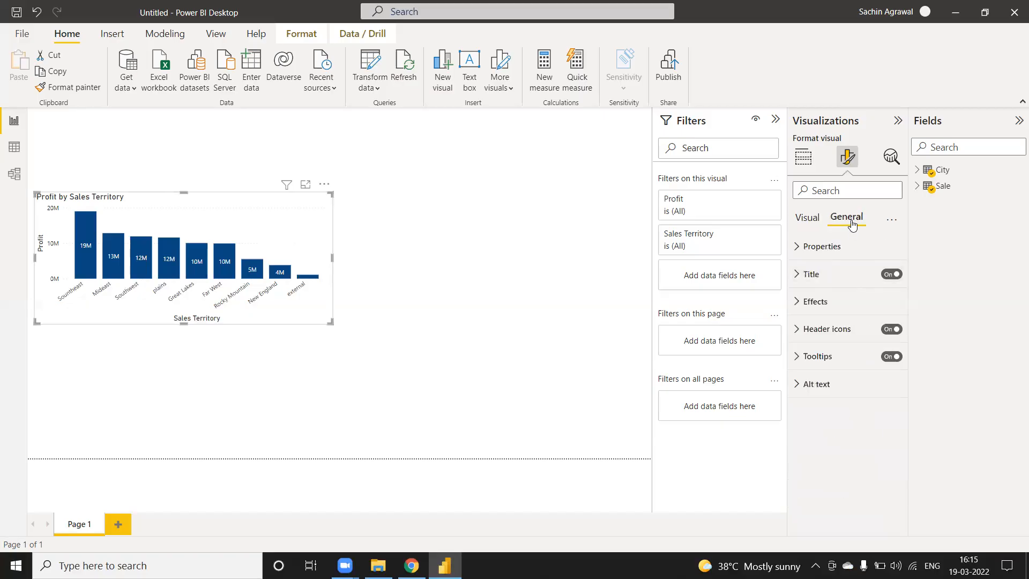
click(797, 276)
drag(834, 315, 712, 329)
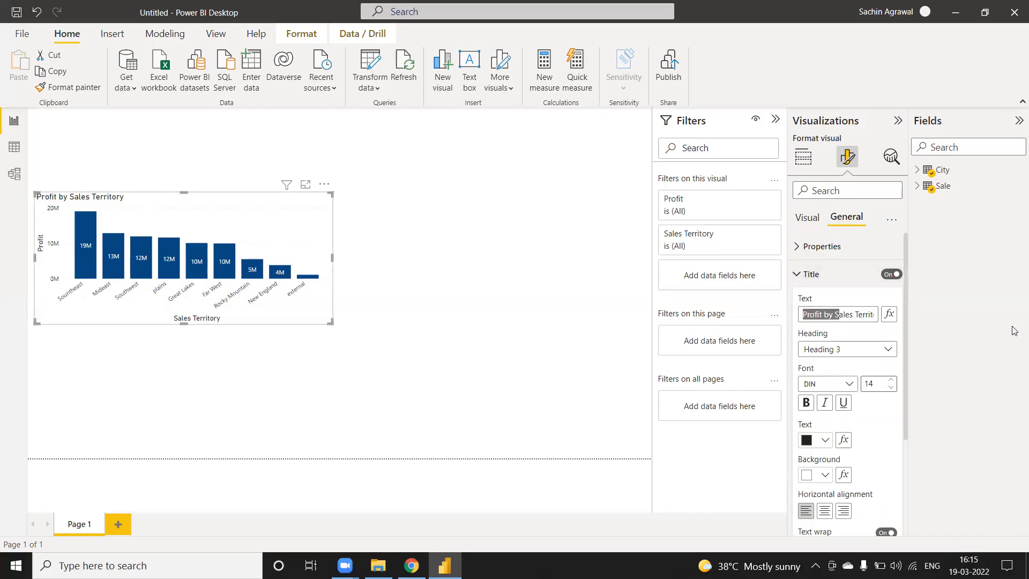
click(825, 440)
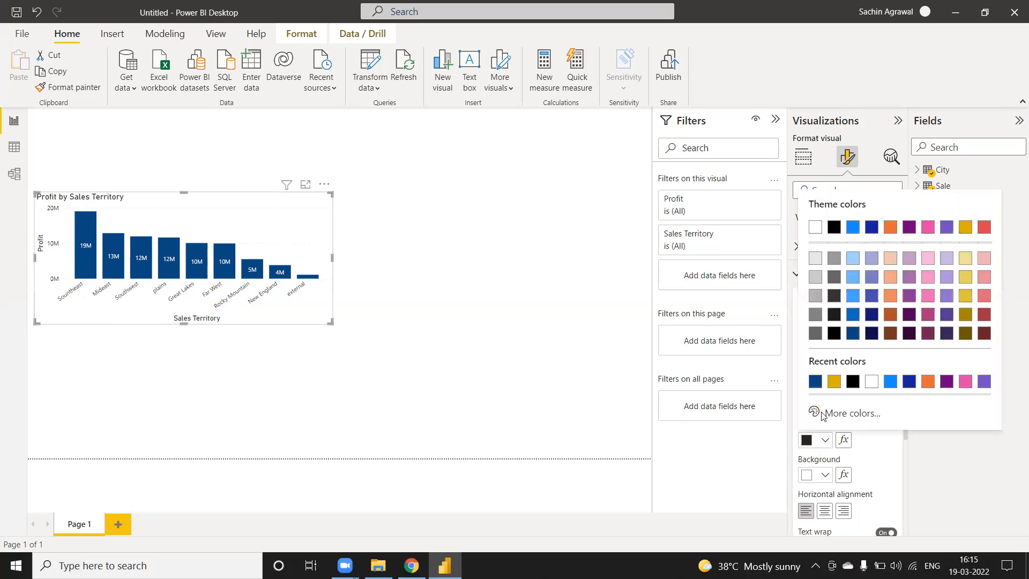
click(837, 475)
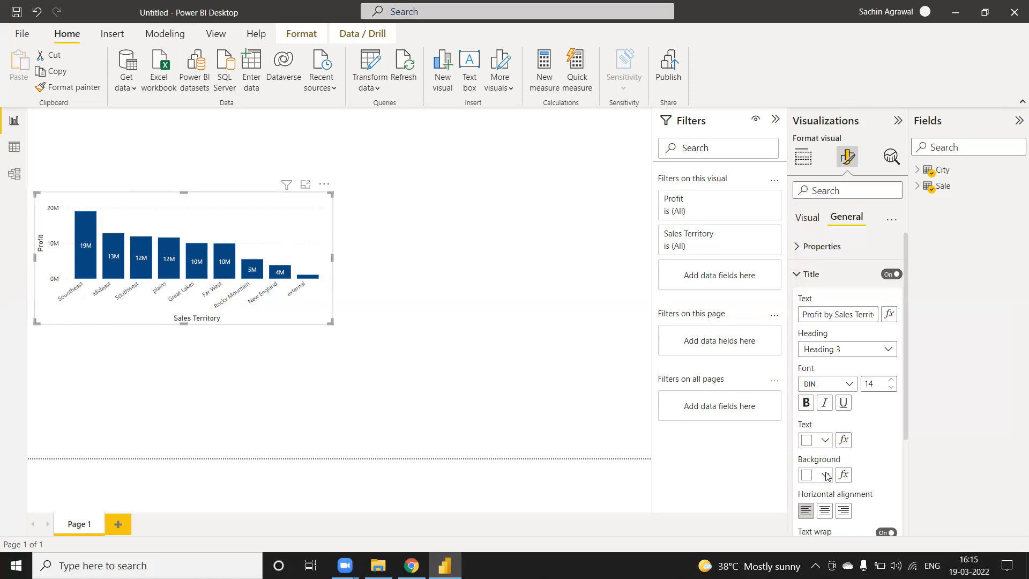
Give the chart title a dark blue background and center it horizontally.
click(825, 474)
click(857, 370)
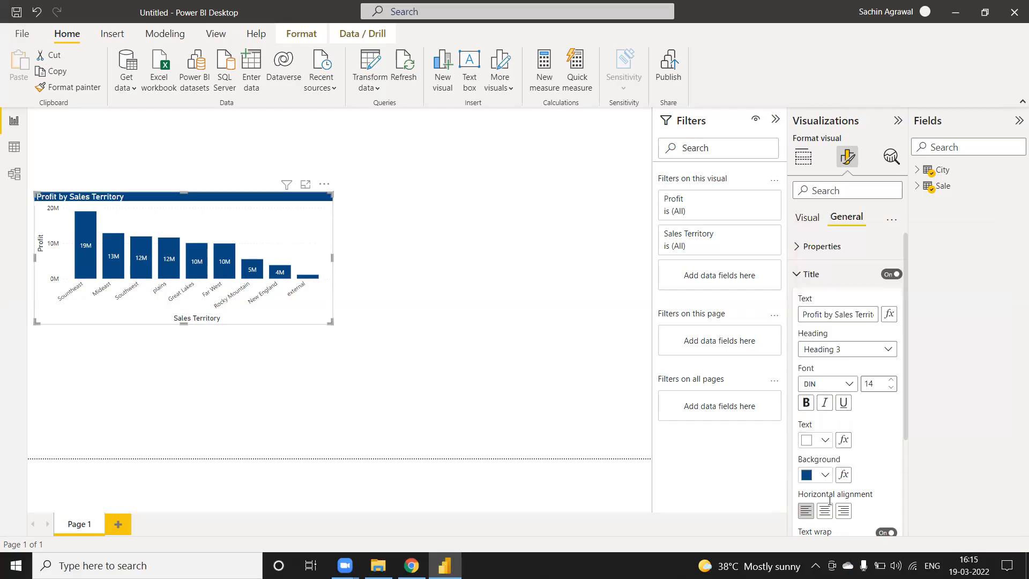
click(830, 515)
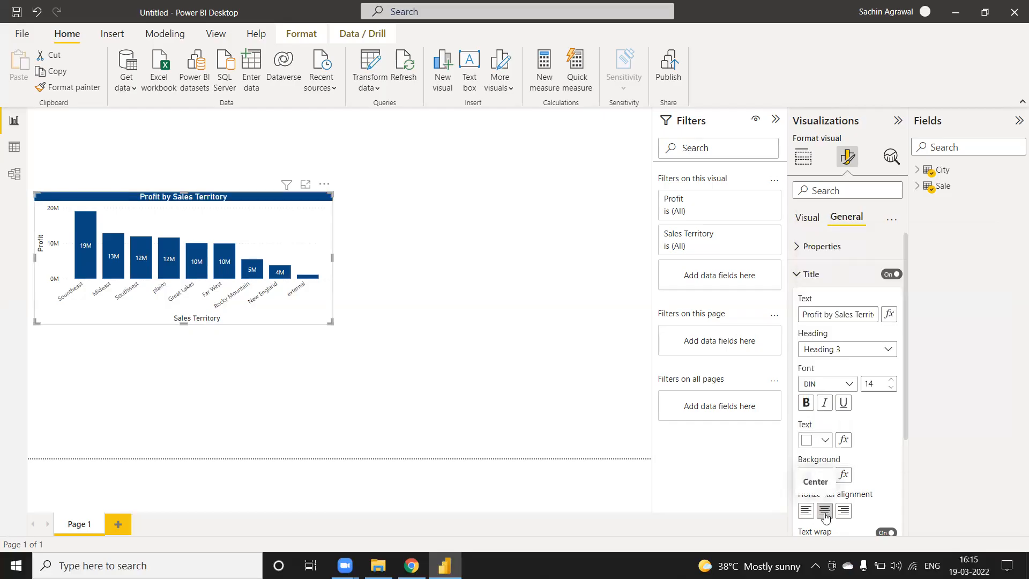
Set the chart title's font size to 17.
scroll(896, 500, down, 1)
scroll(896, 500, down, 2)
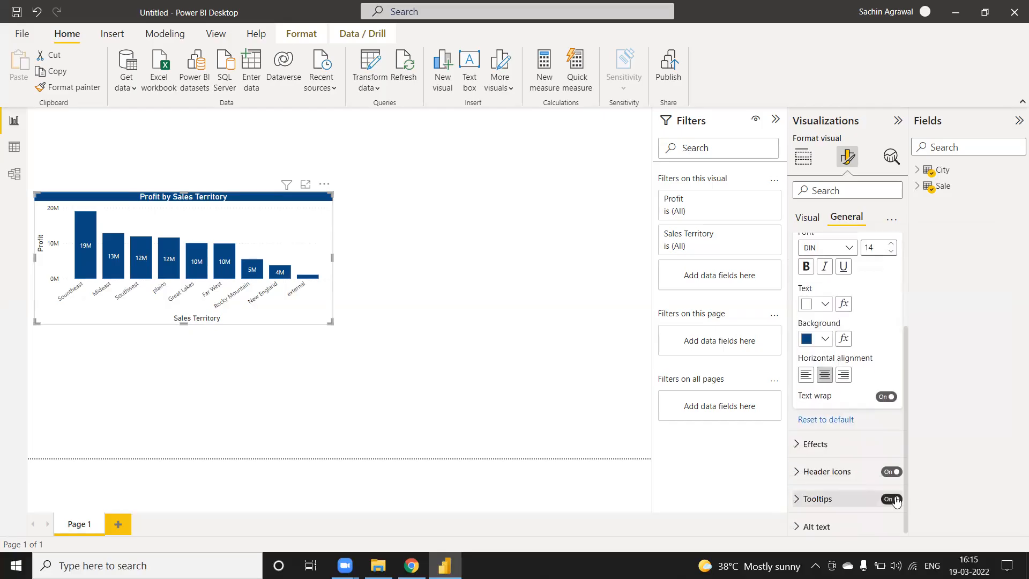
scroll(879, 407, up, 2)
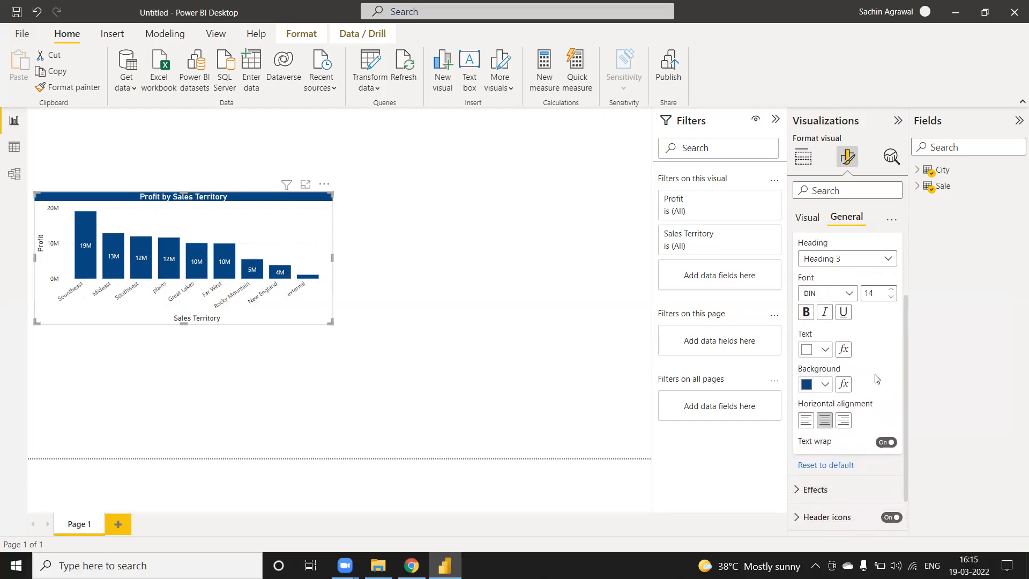
scroll(877, 379, up, 1)
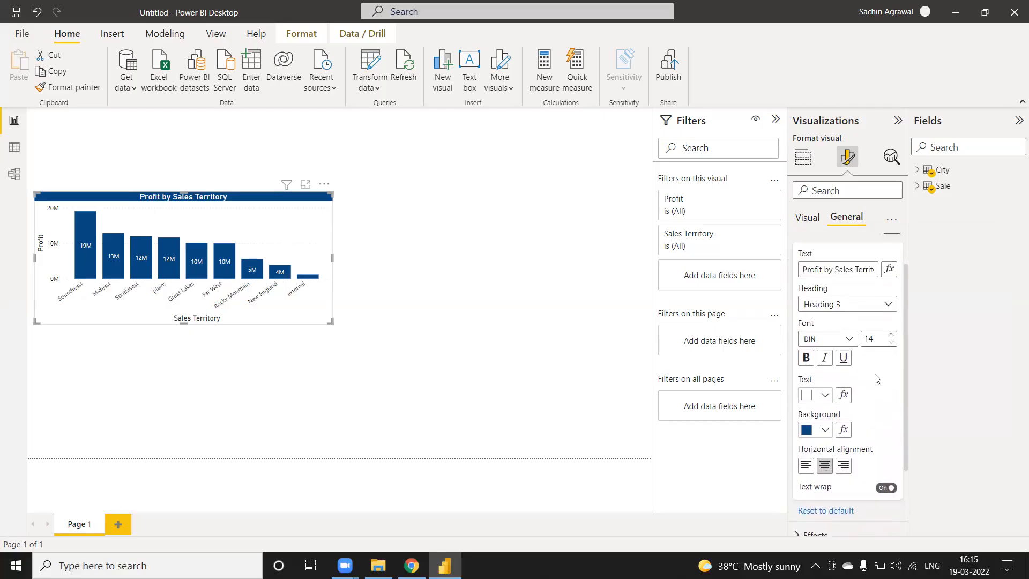
click(893, 335)
click(893, 334)
click(893, 334)
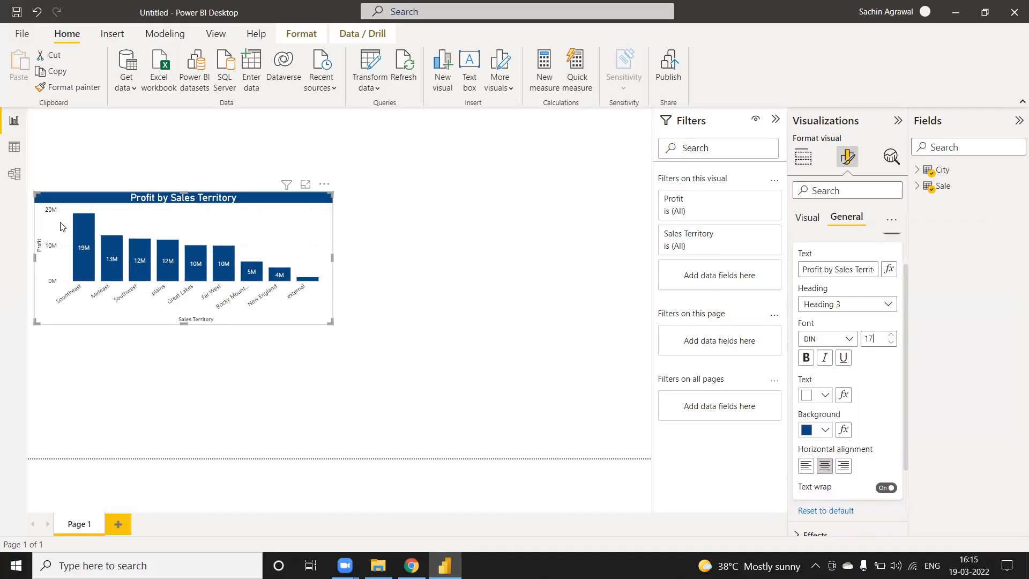
click(485, 233)
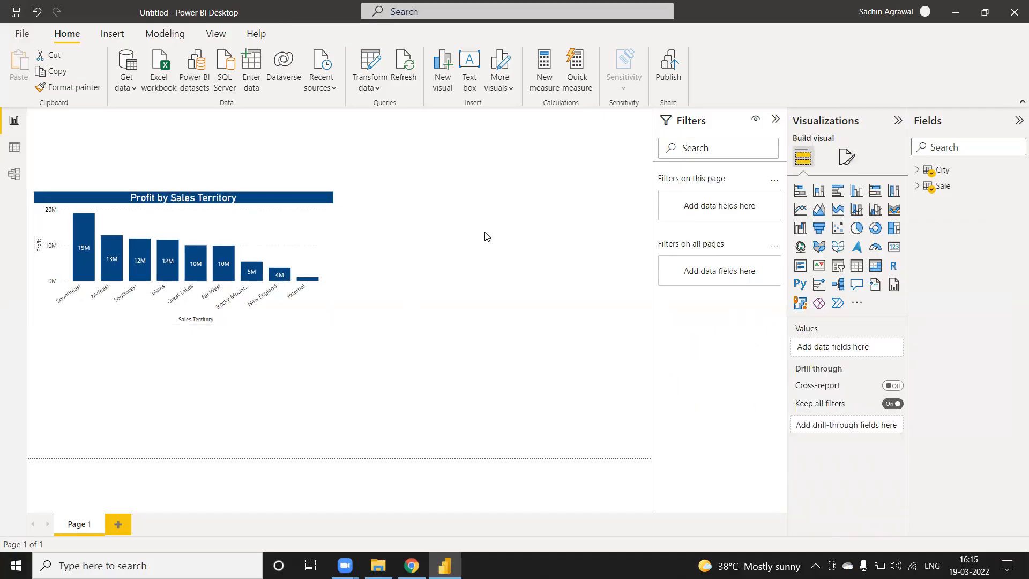
click(237, 228)
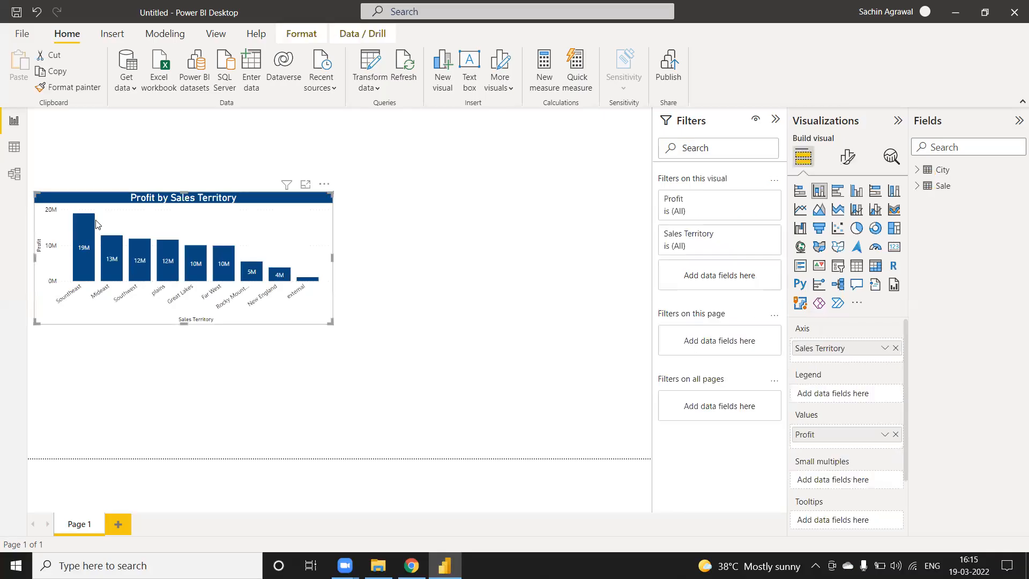
click(464, 229)
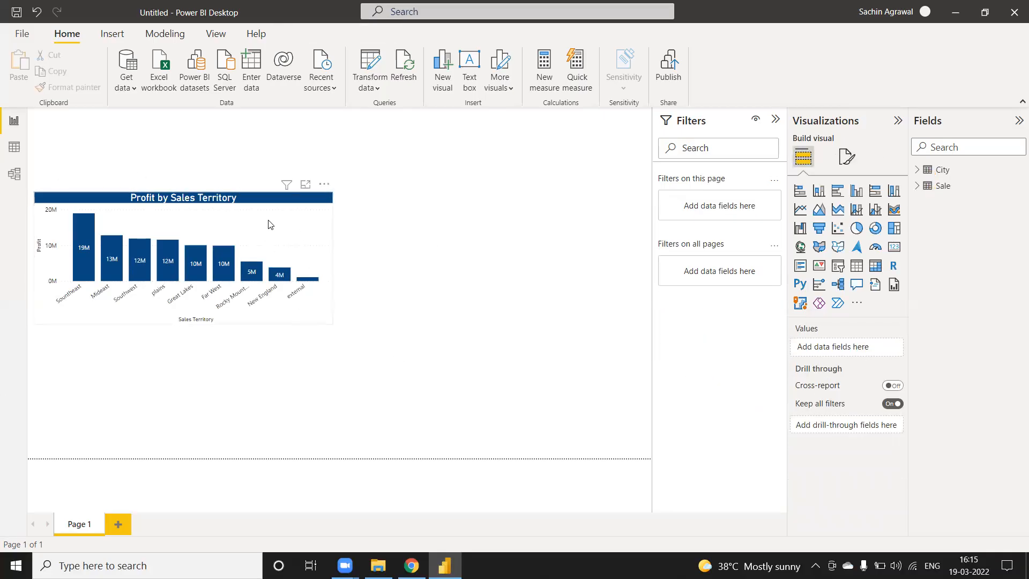
Turn on the visual border around the Profit by Sales Territory chart.
click(270, 225)
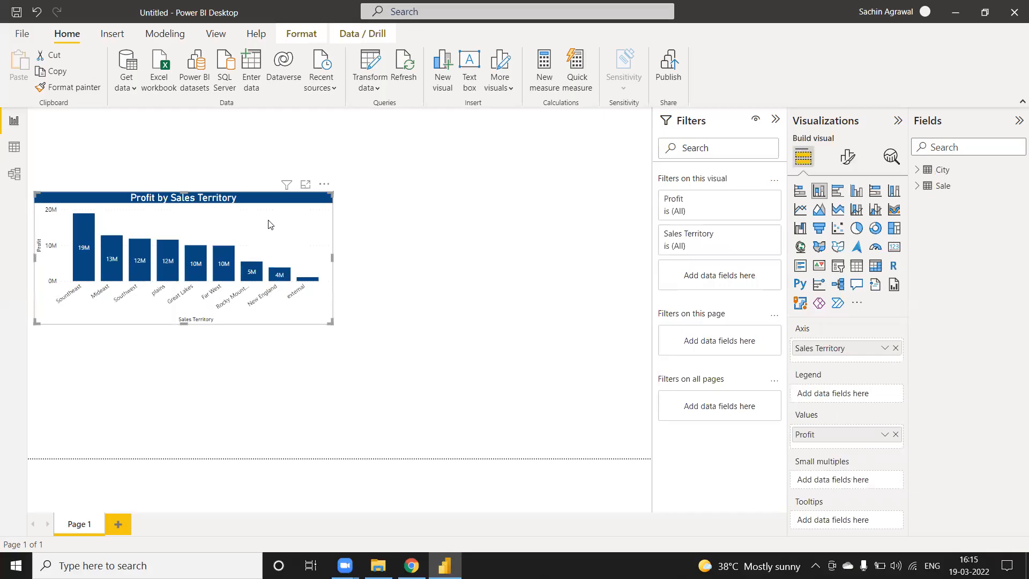
click(841, 167)
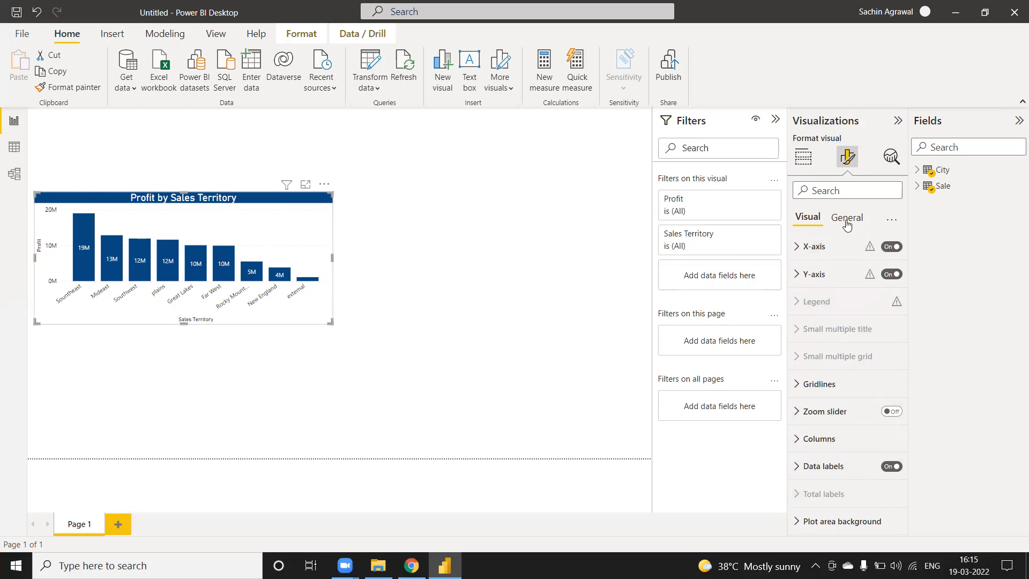
click(847, 224)
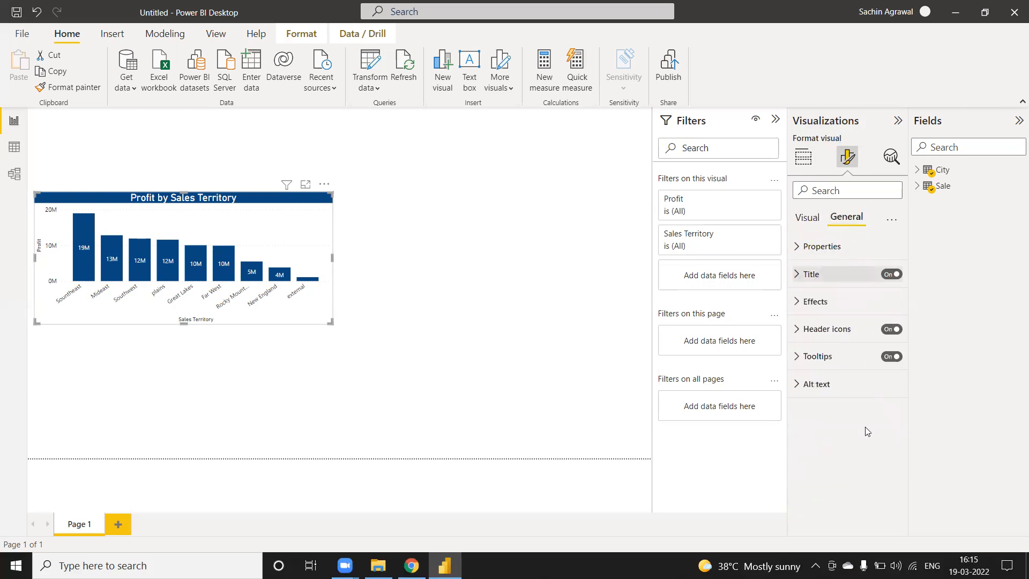
click(799, 300)
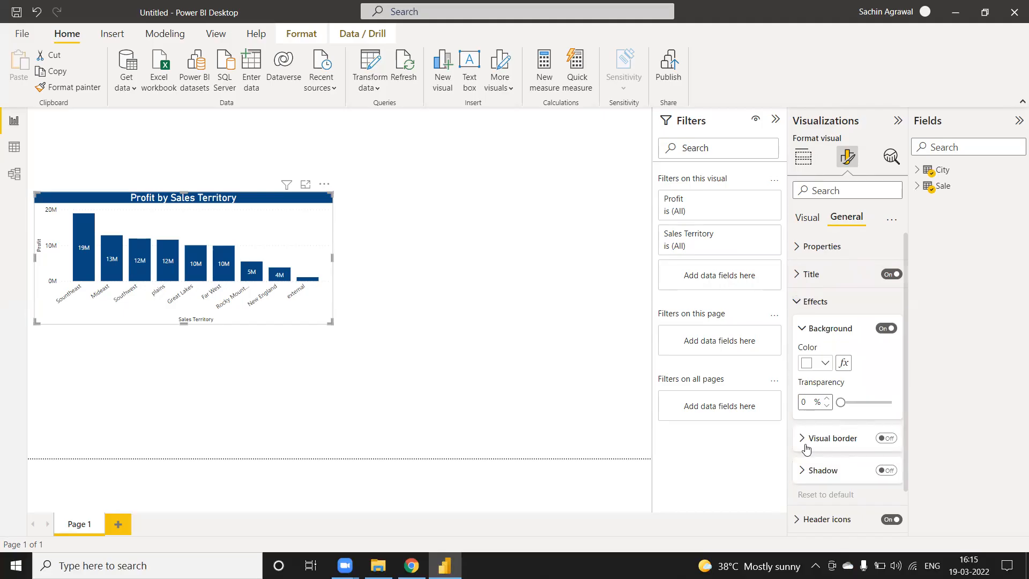
click(885, 438)
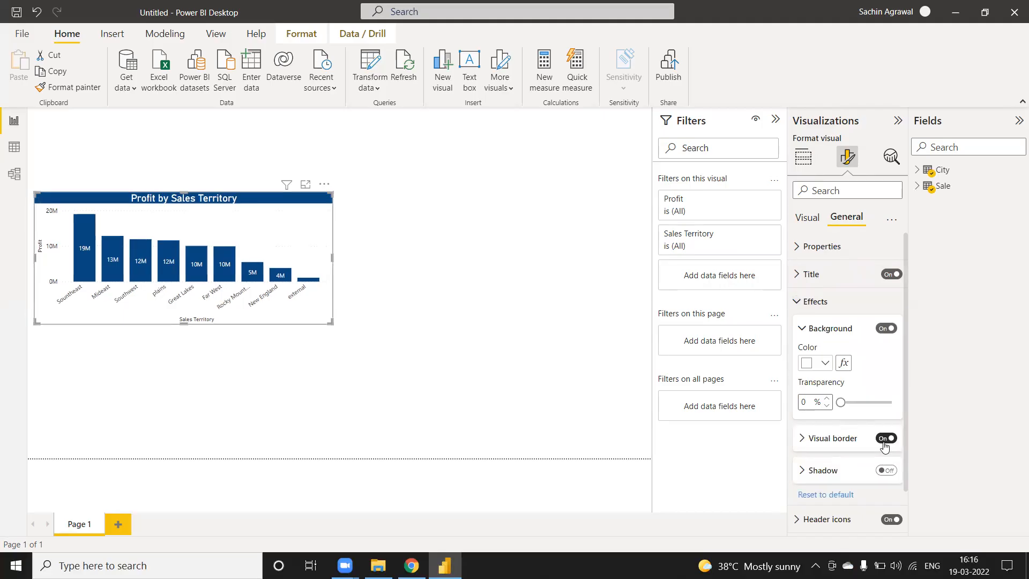
click(545, 255)
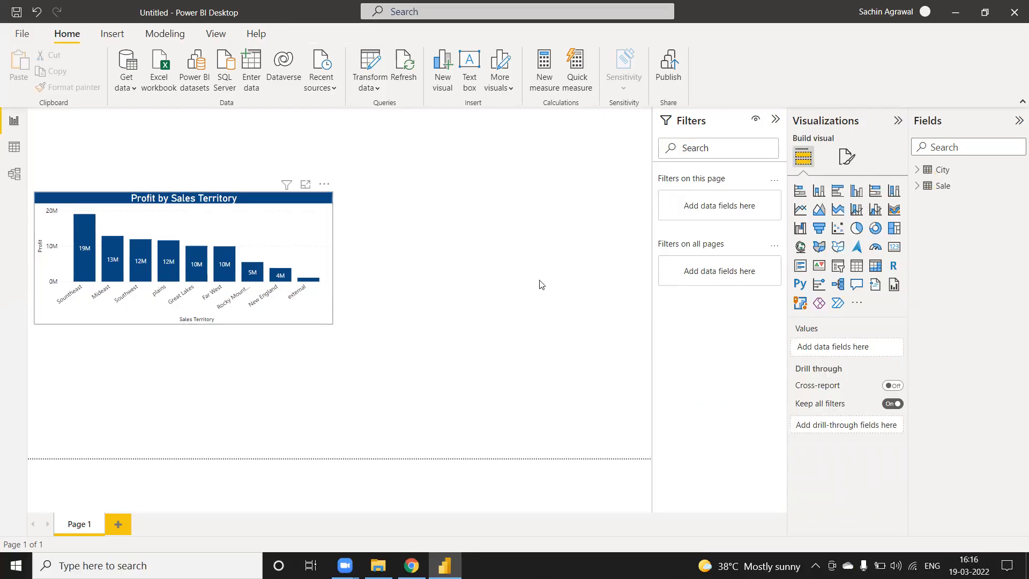
Set the rounded corners of the chart's visual border to 15 px.
click(847, 157)
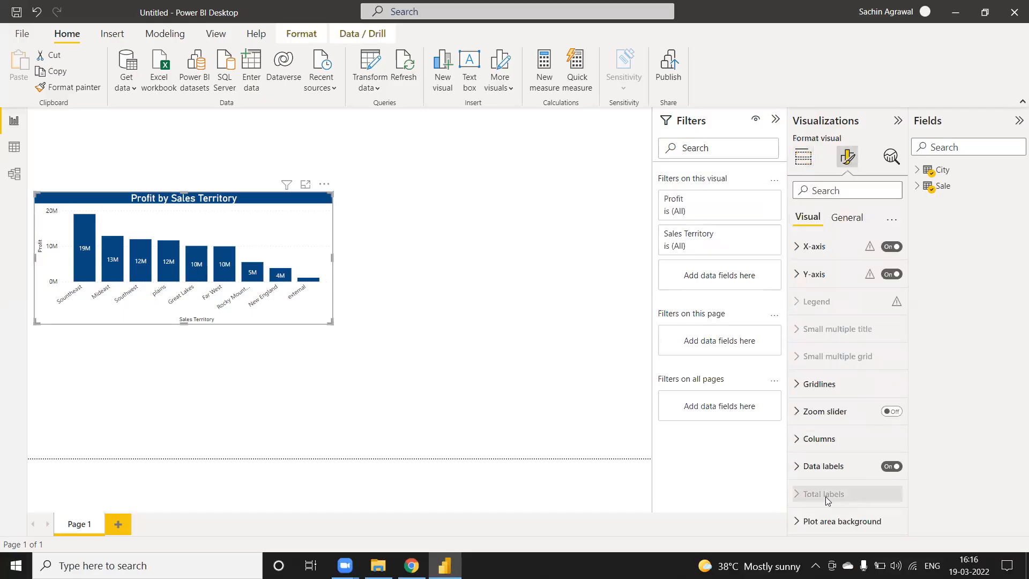
click(848, 218)
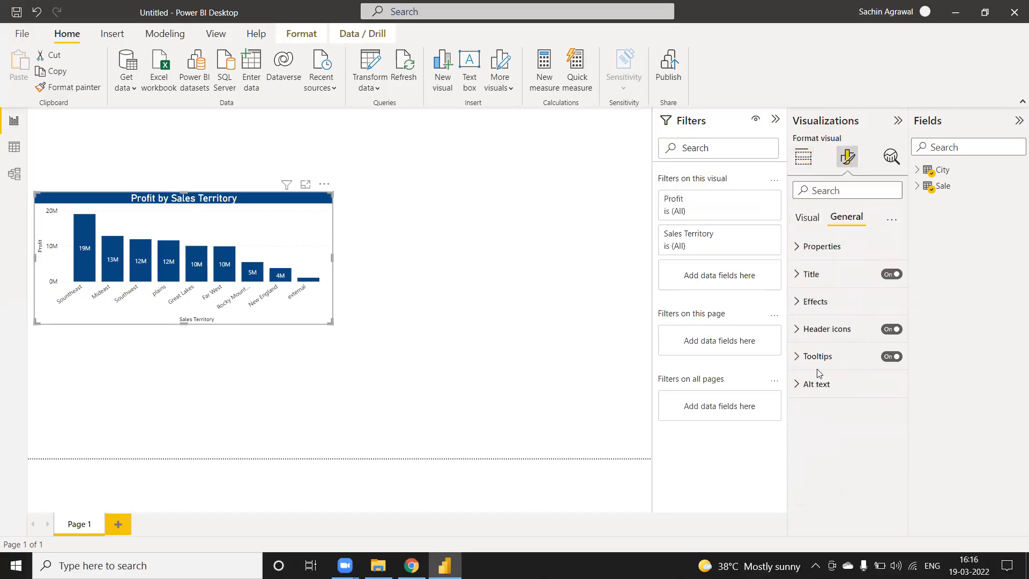
click(796, 303)
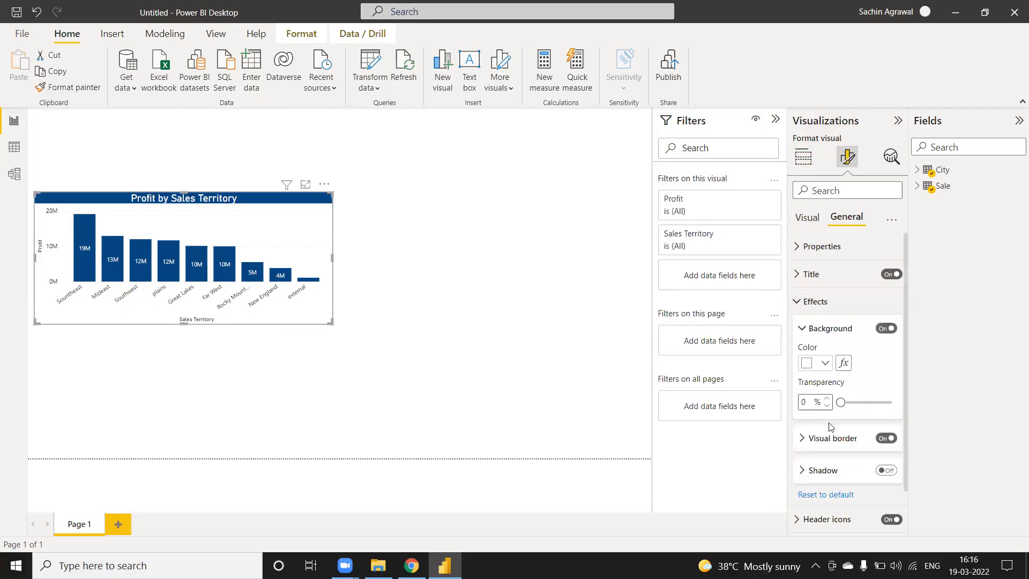
click(801, 439)
scroll(836, 477, down, 2)
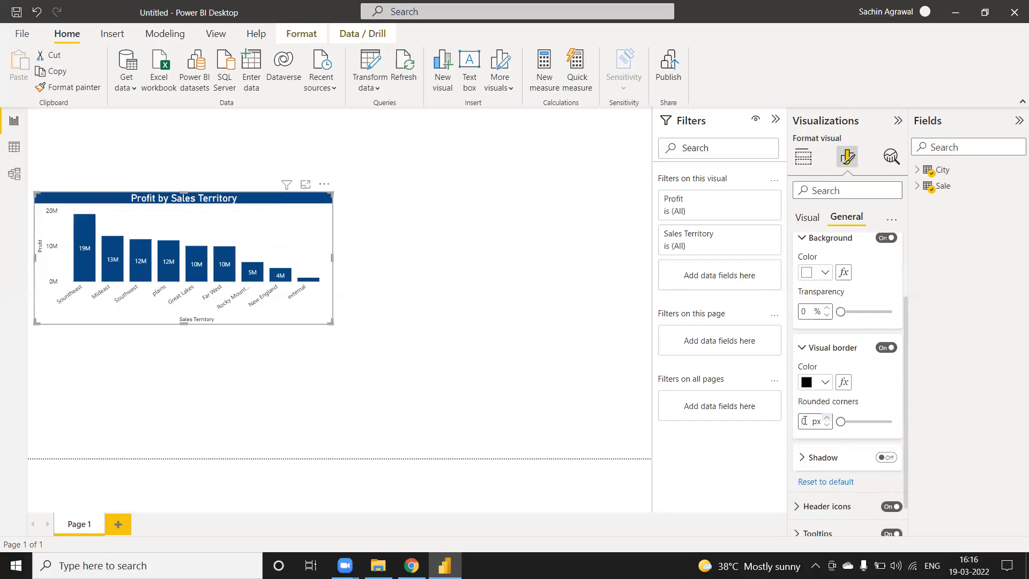
drag(841, 421, 866, 424)
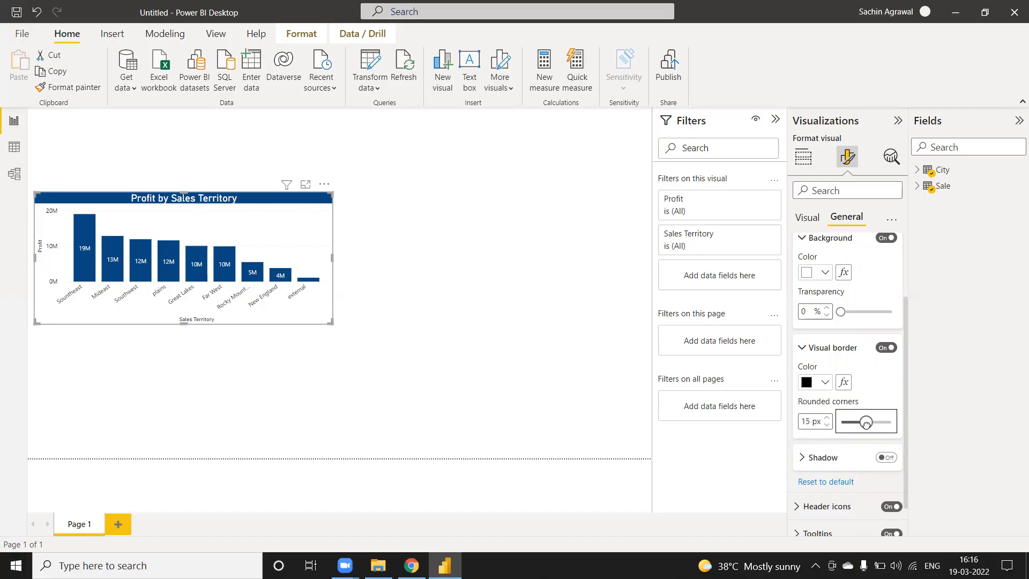
click(372, 280)
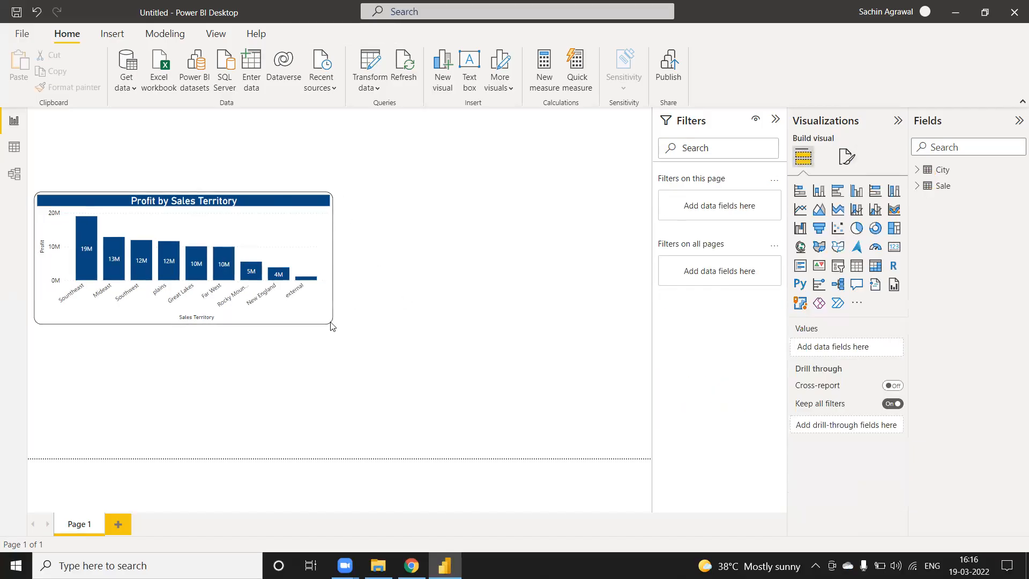
Set the rounded corners of the Profit by Sales Territory chart's visual border to 0 px.
click(270, 237)
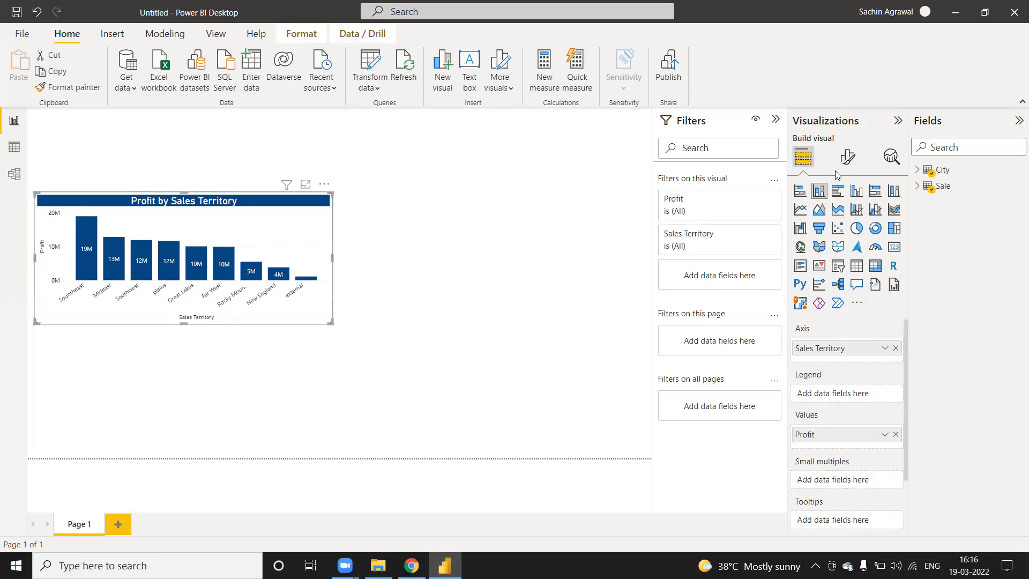
click(848, 156)
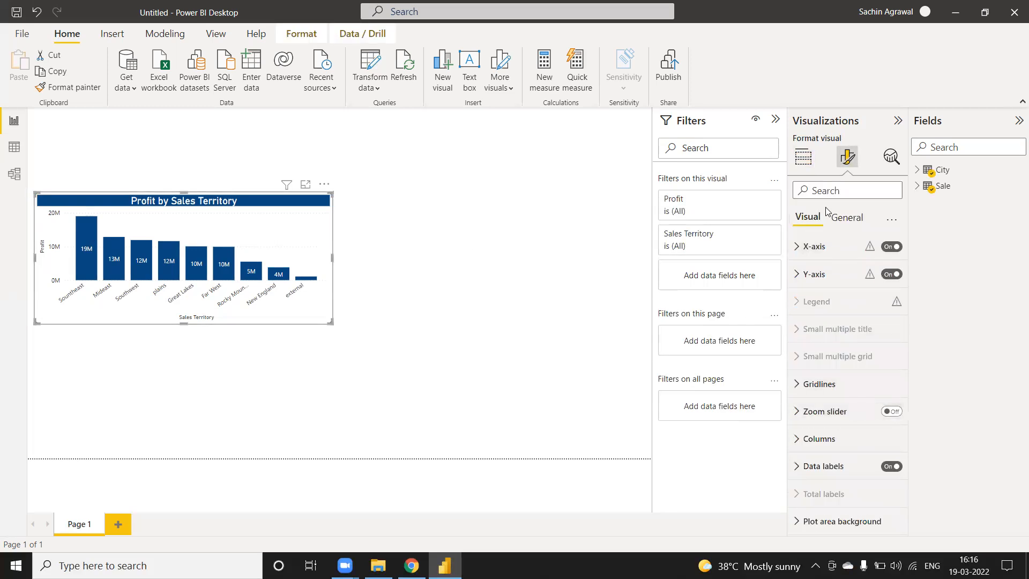
click(846, 217)
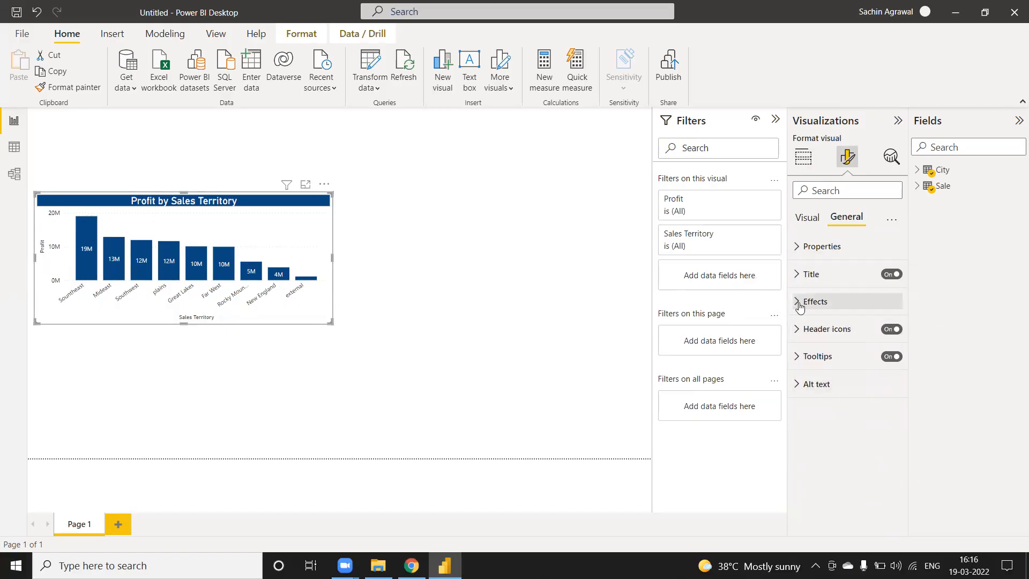
click(800, 306)
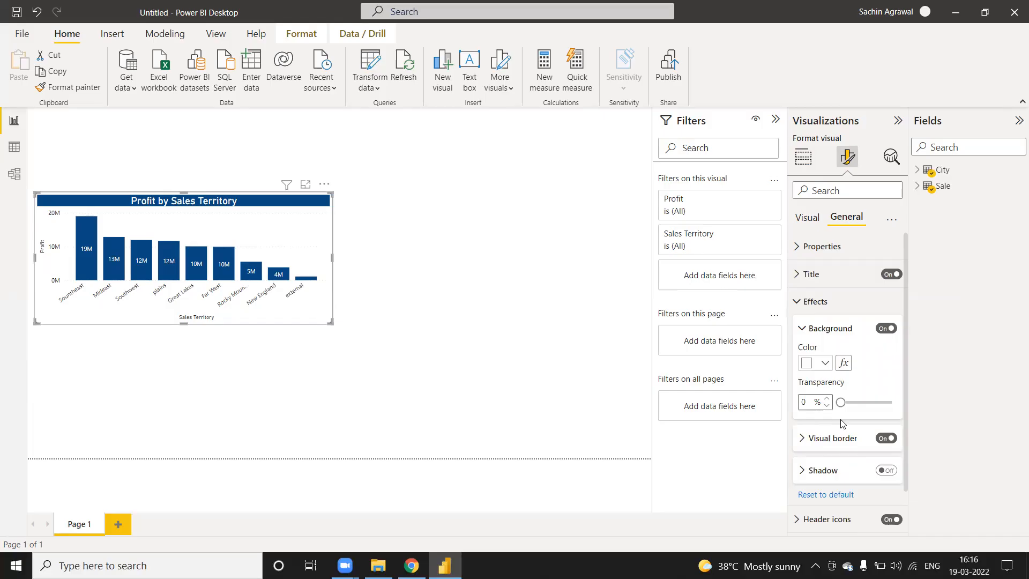
click(802, 439)
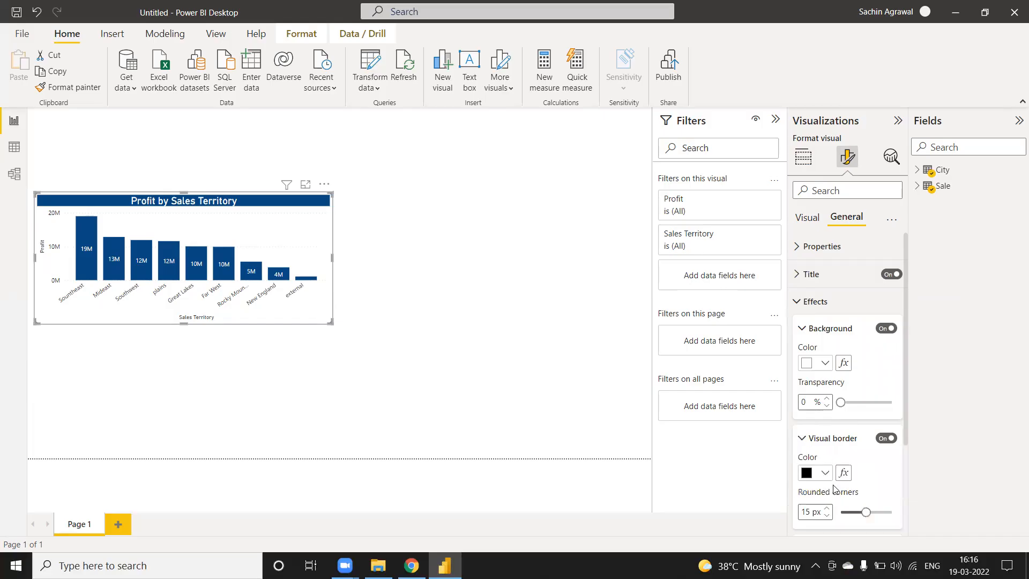
click(840, 512)
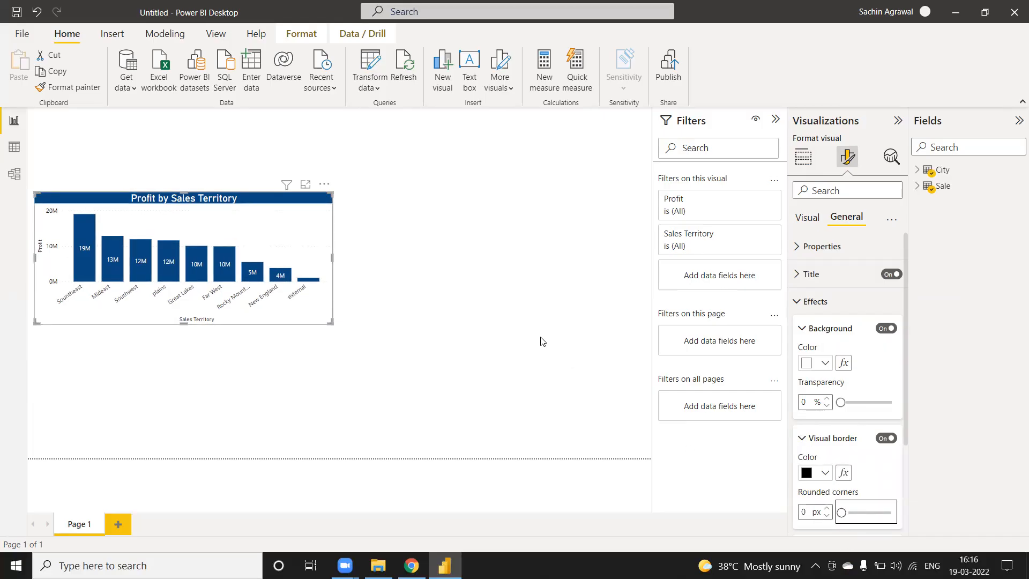
click(450, 230)
click(305, 232)
click(397, 280)
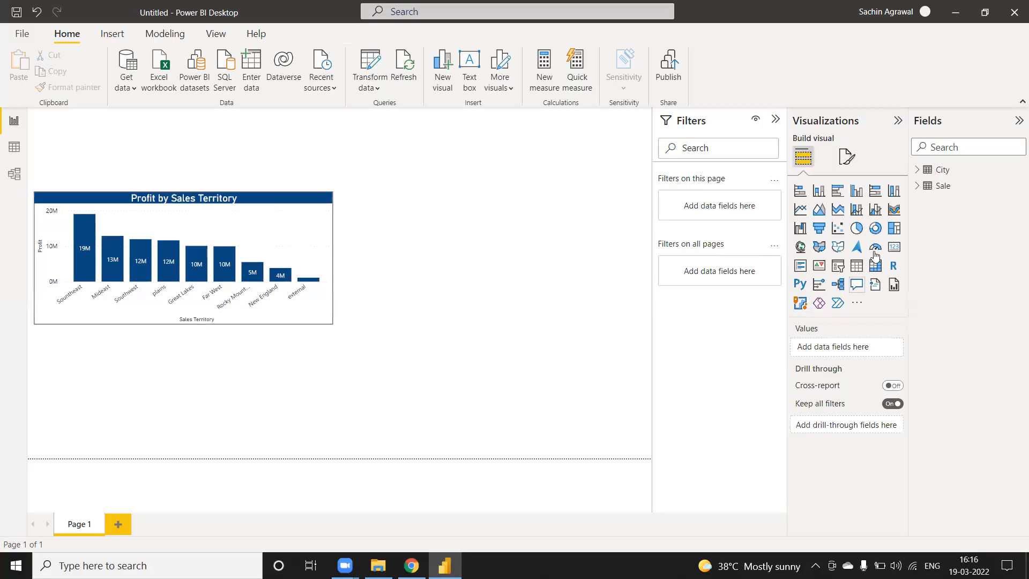
Add a small card visual just beside the column chart, showing Profit from the Sale table.
click(894, 247)
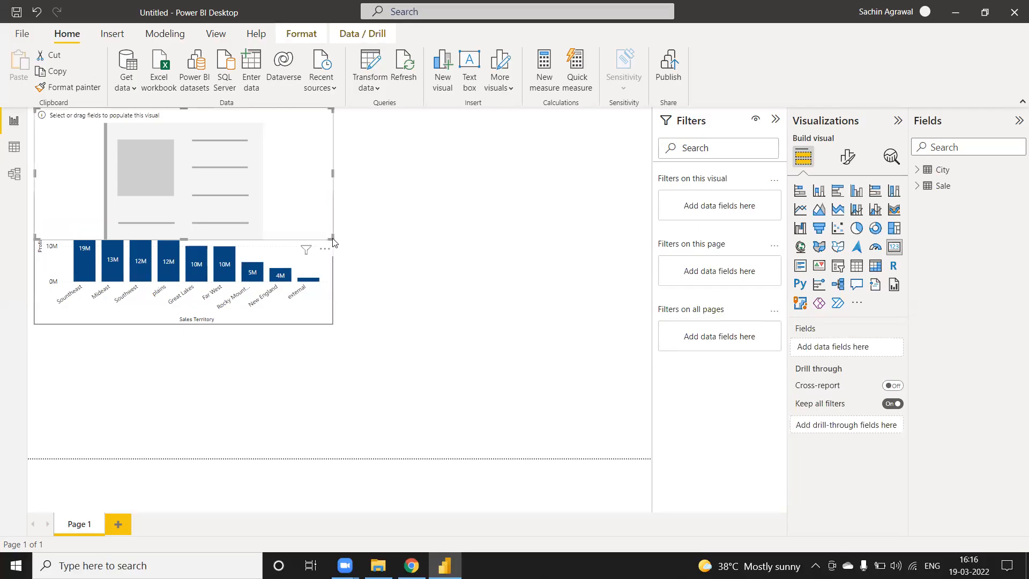
drag(332, 242, 175, 165)
drag(319, 216, 399, 224)
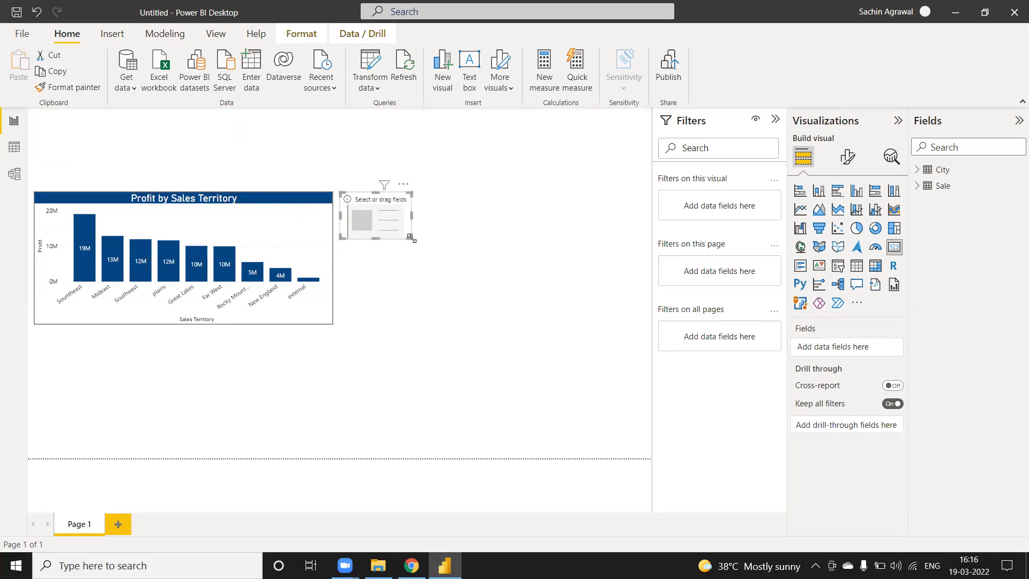
click(917, 188)
drag(965, 331, 408, 229)
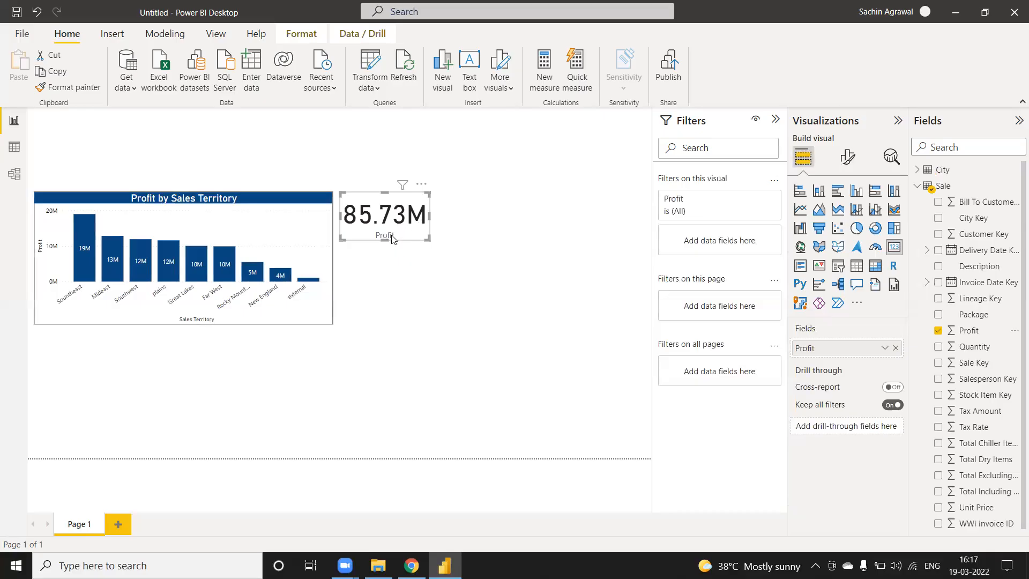
Set the Profit card's callout value to font size 25 and white color.
click(848, 157)
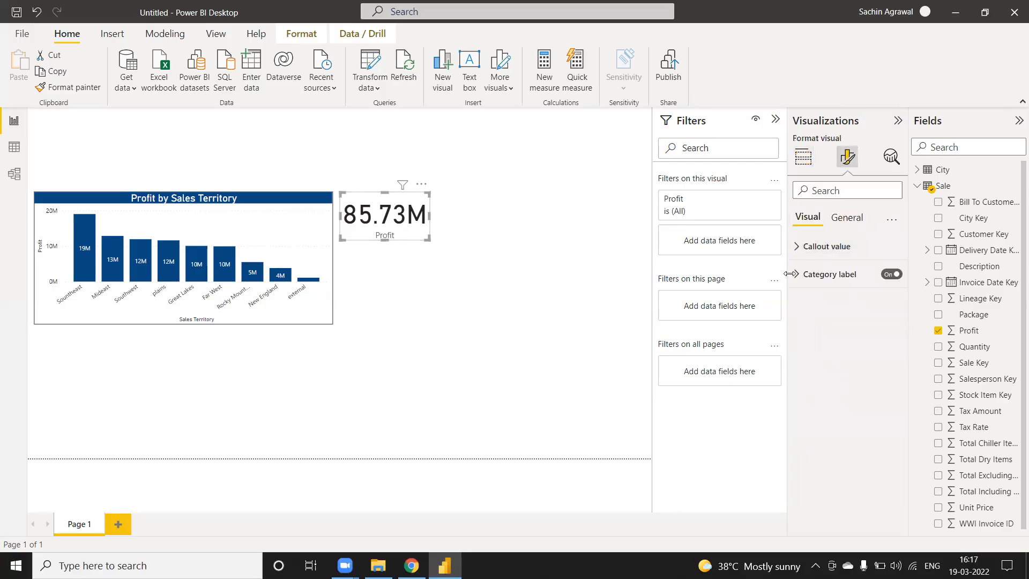
click(798, 247)
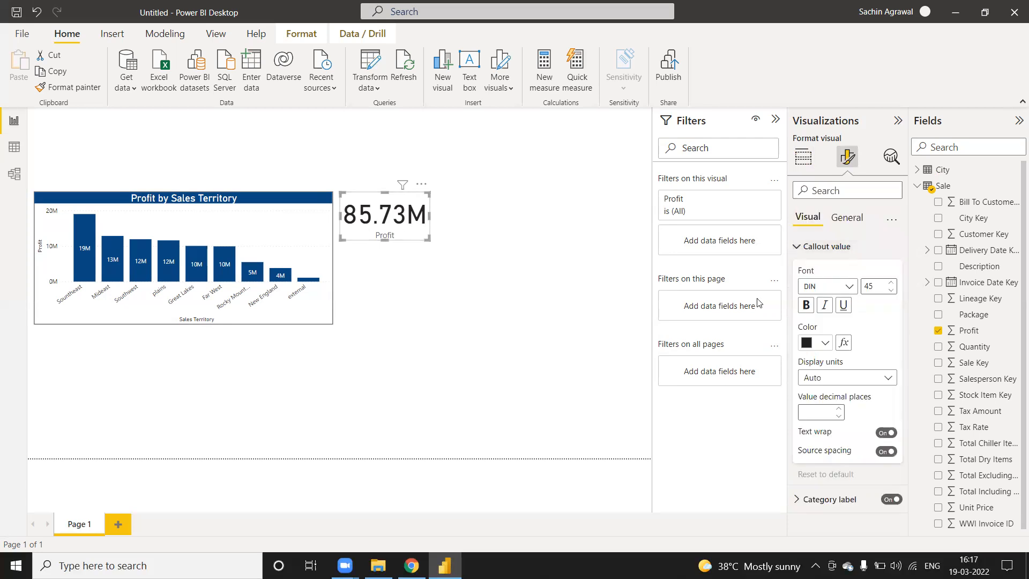
drag(865, 285, 858, 288)
text(2)
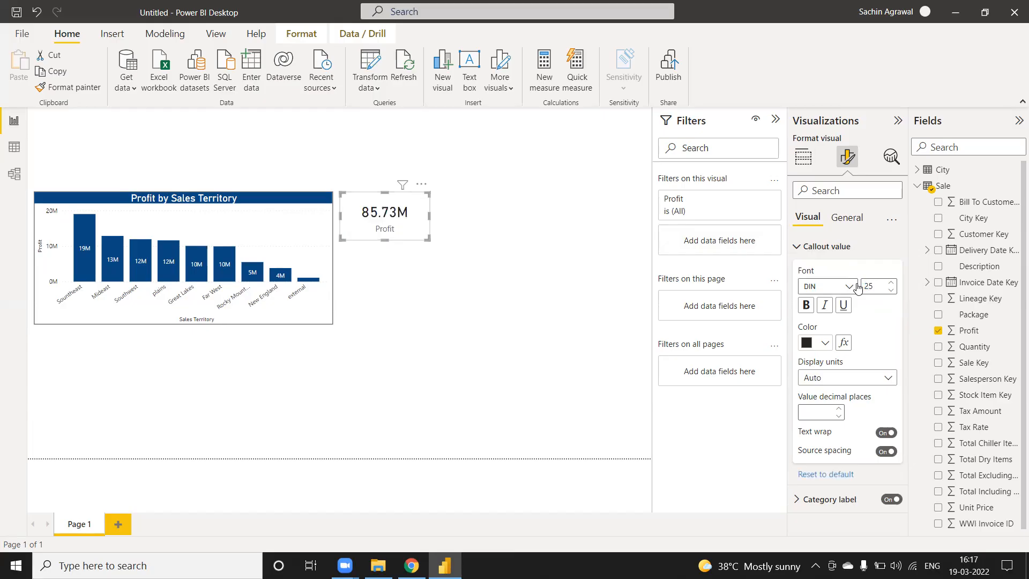
click(824, 344)
click(810, 130)
click(795, 248)
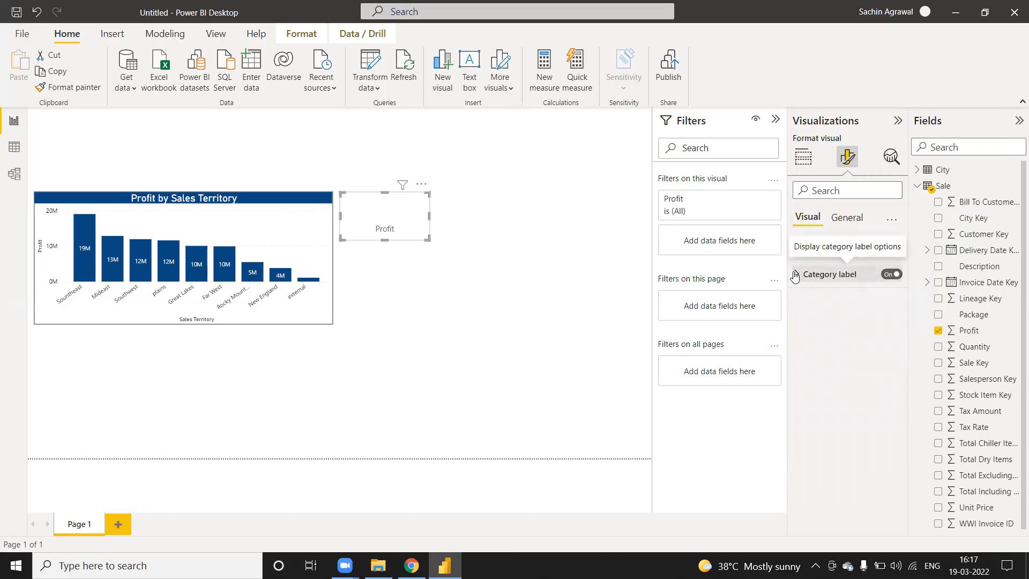
Set the Profit card's category label color to white.
click(795, 276)
click(825, 370)
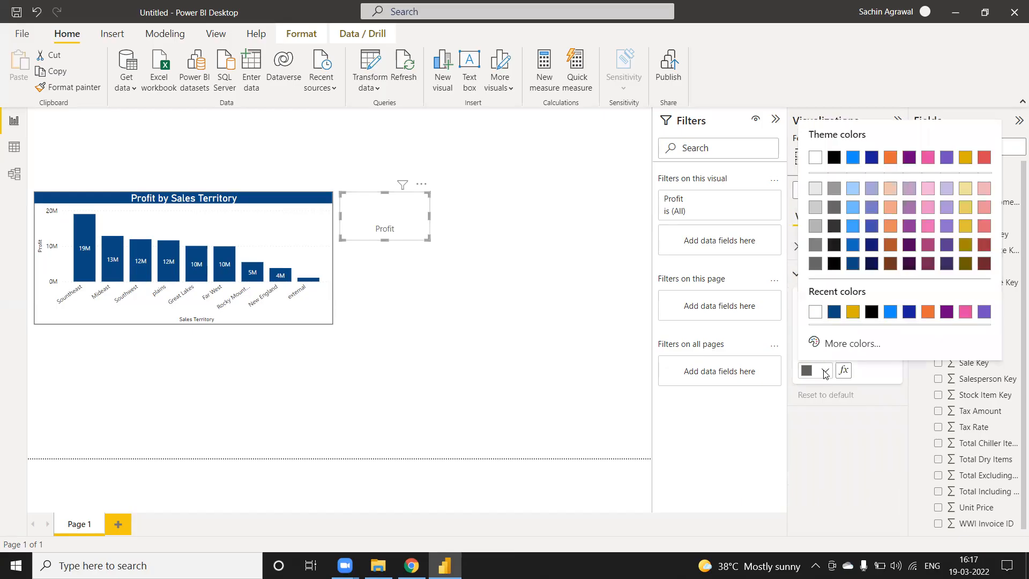
click(814, 316)
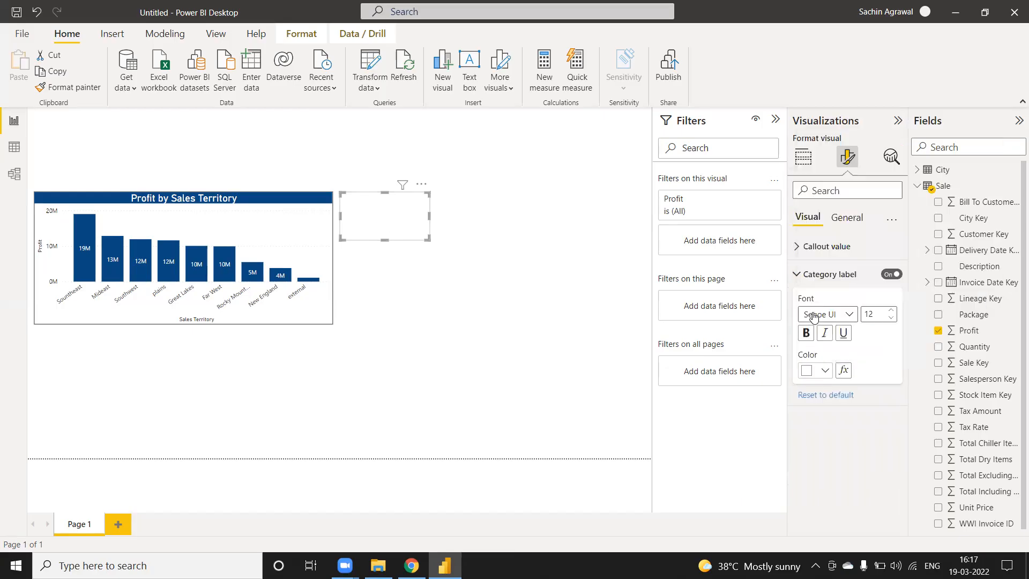
click(796, 274)
Give the Profit card a dark blue background and shrink the card slightly.
click(847, 220)
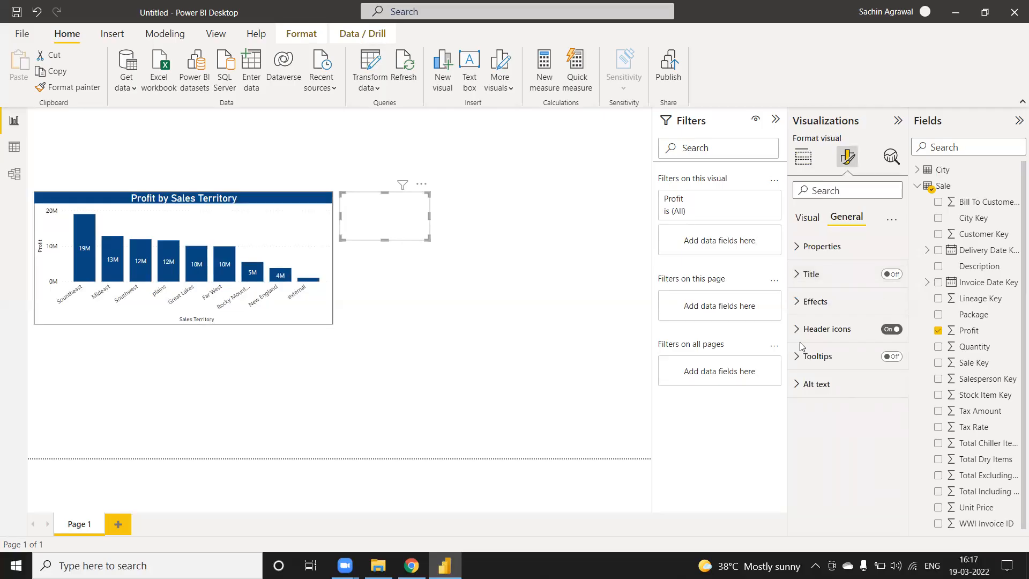
click(798, 309)
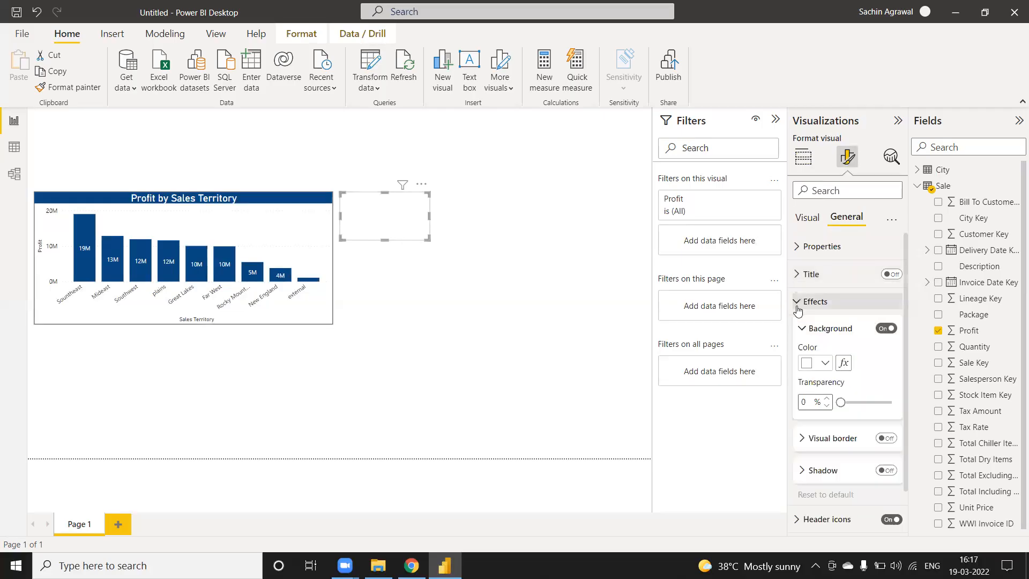
click(826, 360)
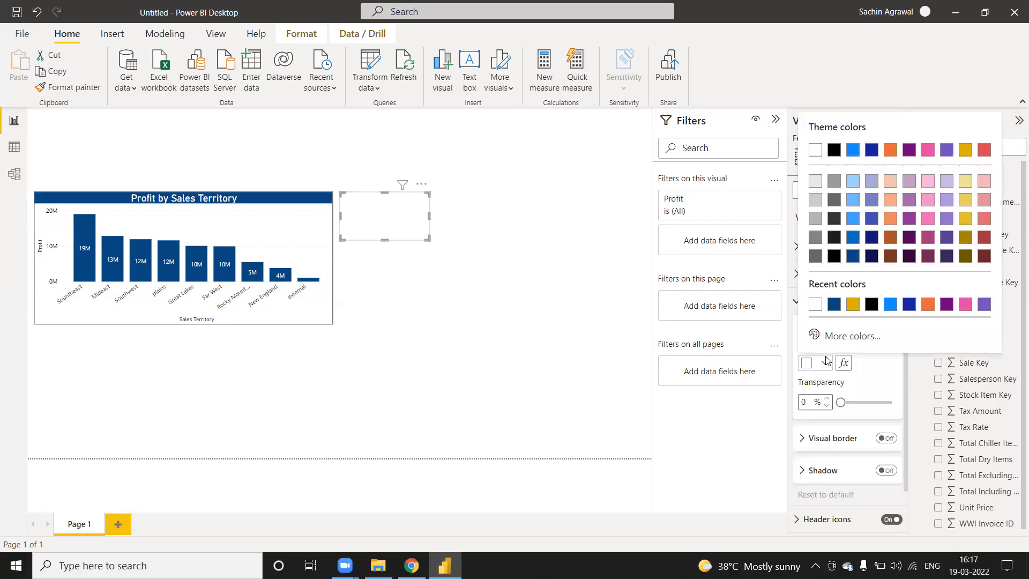
click(834, 304)
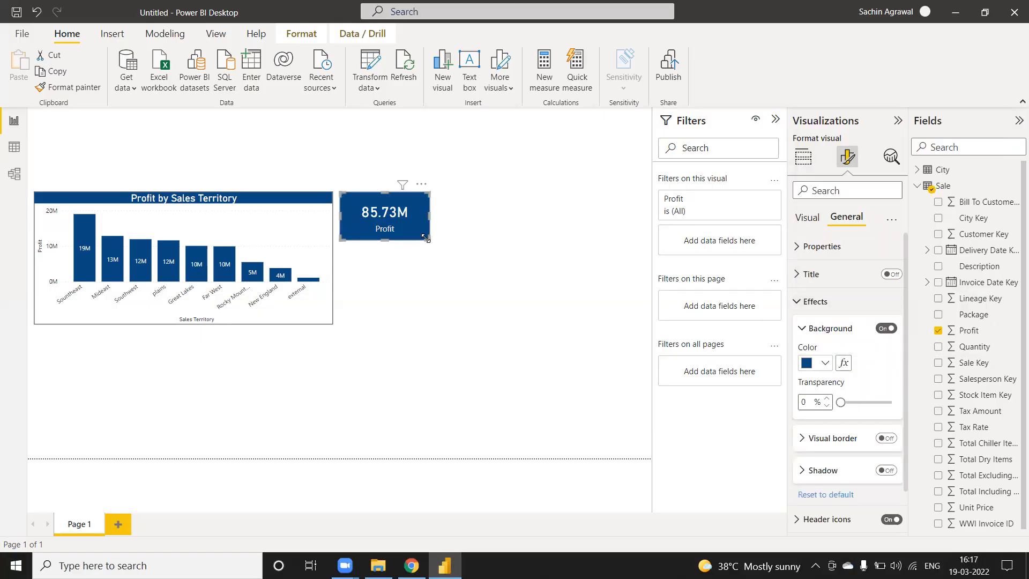
drag(424, 234, 420, 230)
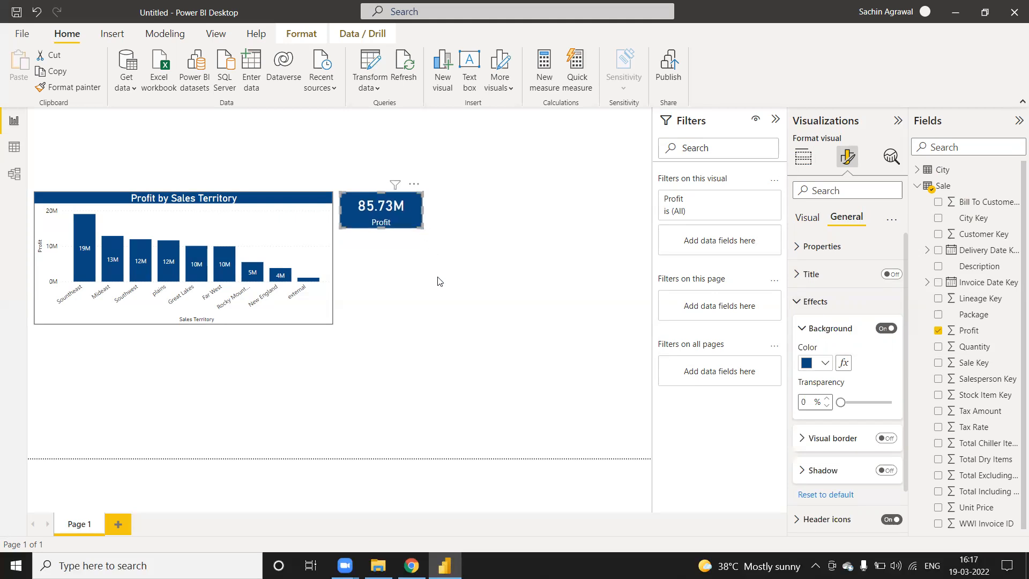
Duplicate the Profit card twice and stack the copies evenly below it, ending level with the chart's lower edge.
key(ctrl+c)
key(ctrl+v)
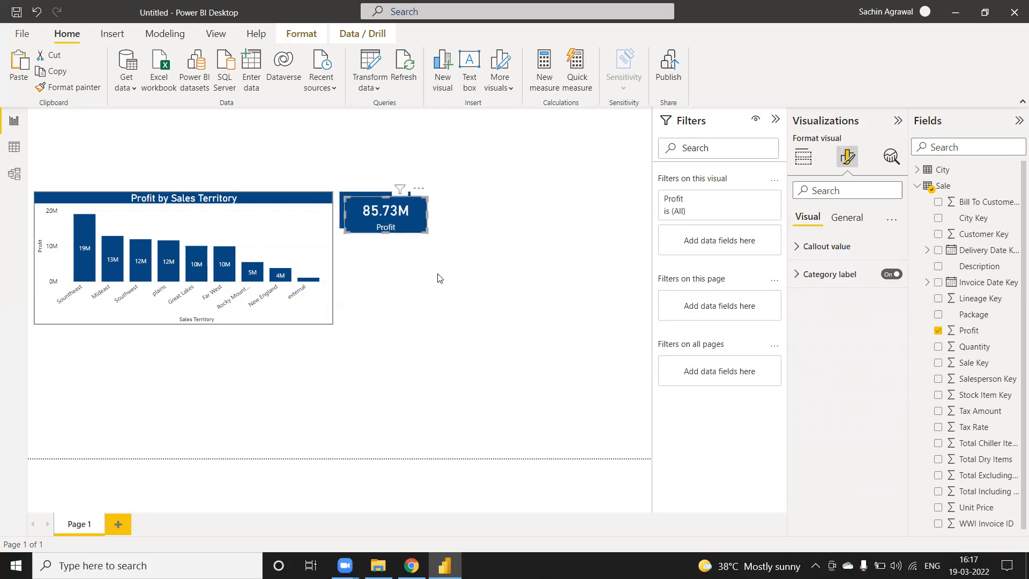
drag(397, 231, 388, 268)
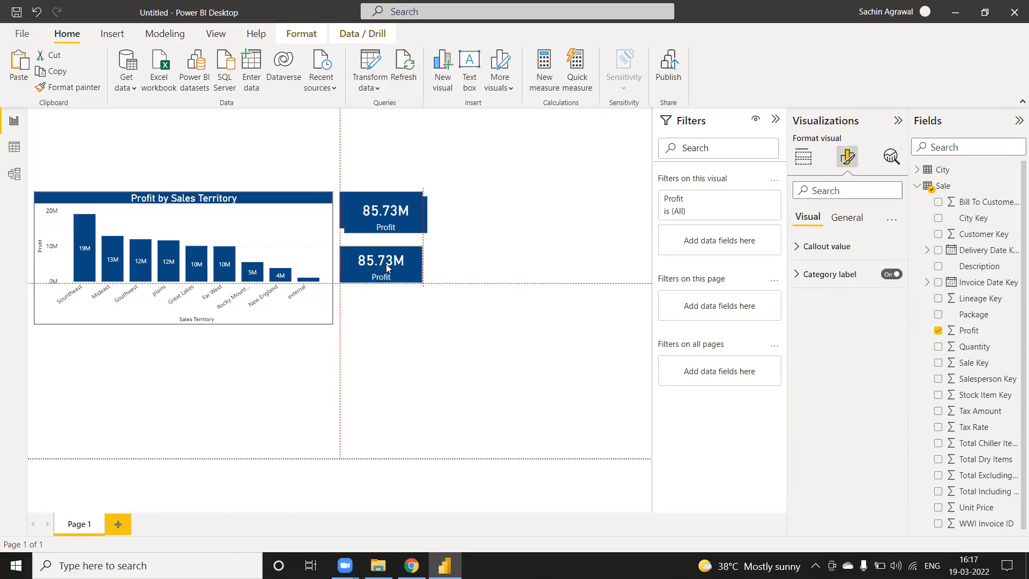
drag(394, 225, 389, 311)
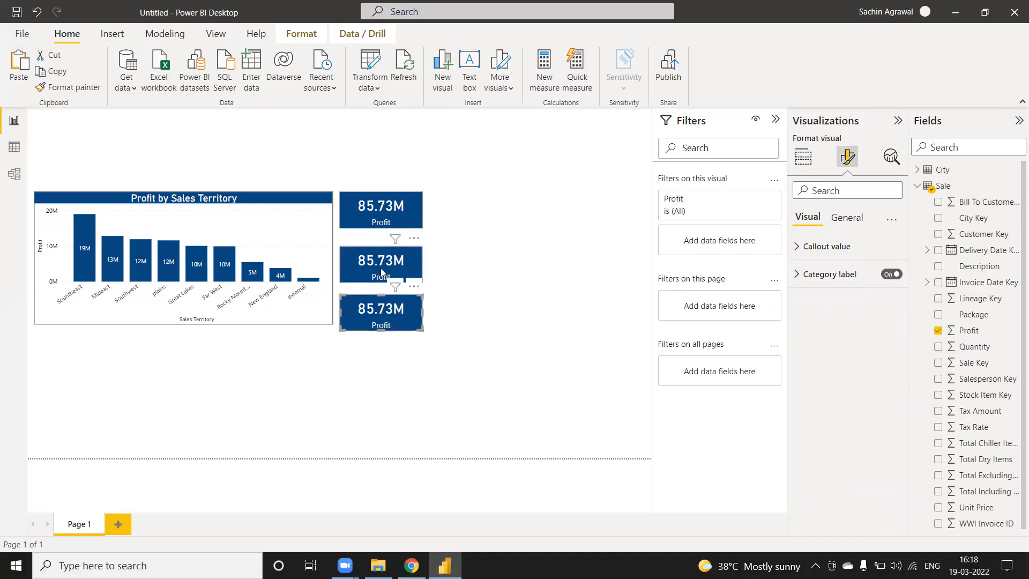
drag(381, 268, 380, 262)
drag(366, 329, 367, 323)
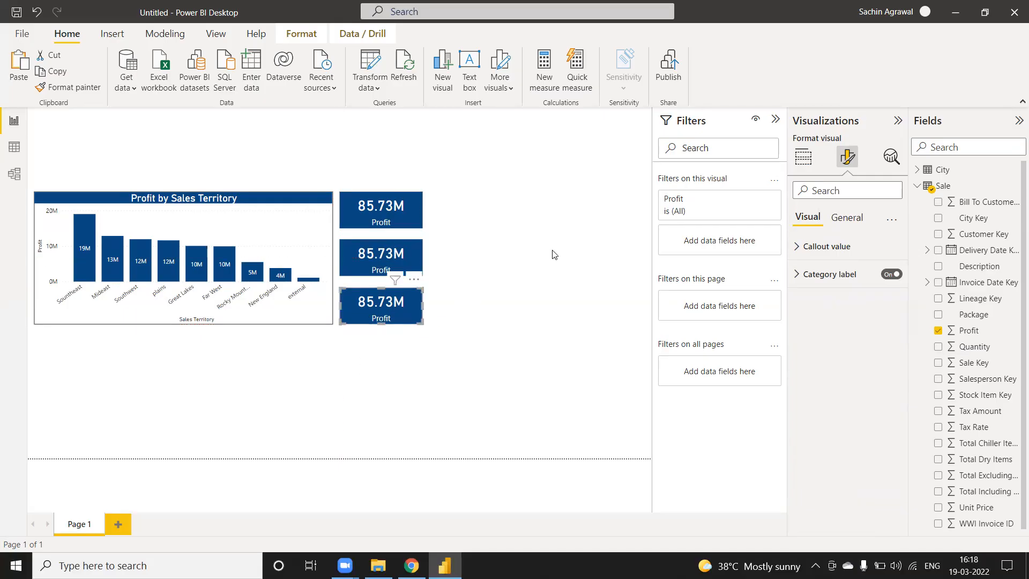
click(542, 242)
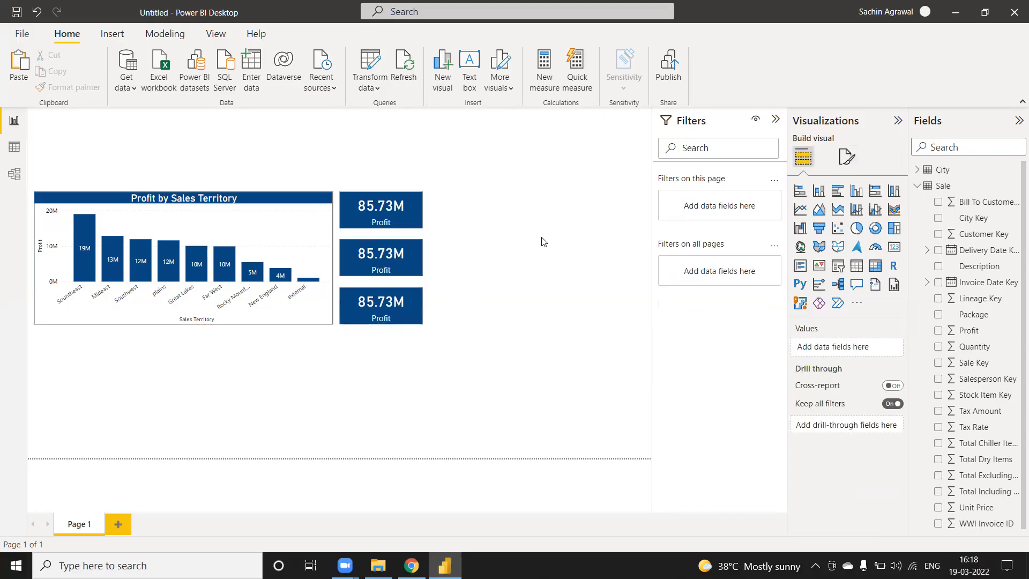
Replace Profit with Quantity in the middle card and with Tax Amount in the lowest card.
click(391, 260)
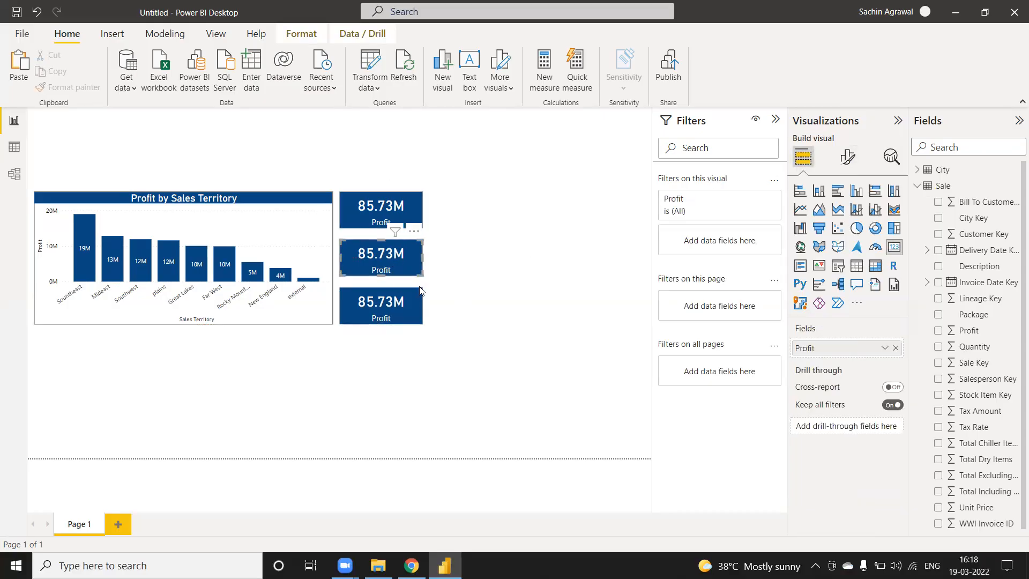
drag(978, 347, 868, 348)
click(400, 304)
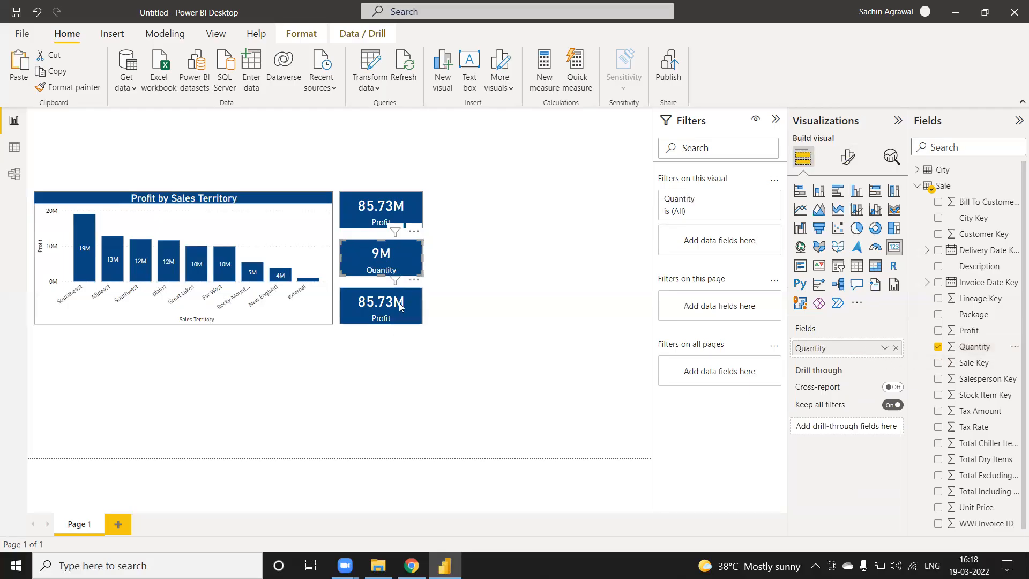
drag(978, 410, 881, 397)
click(970, 411)
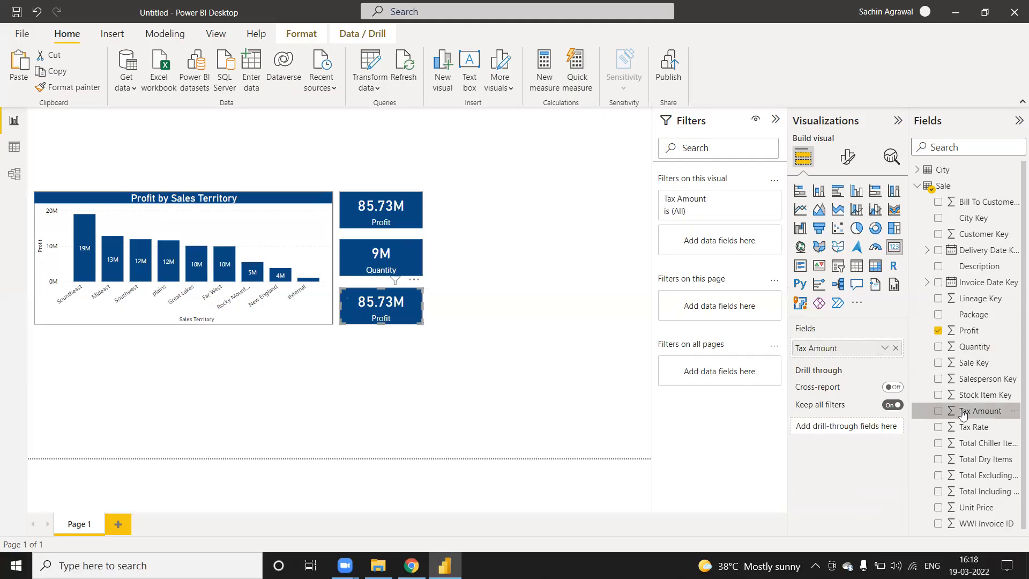
click(546, 259)
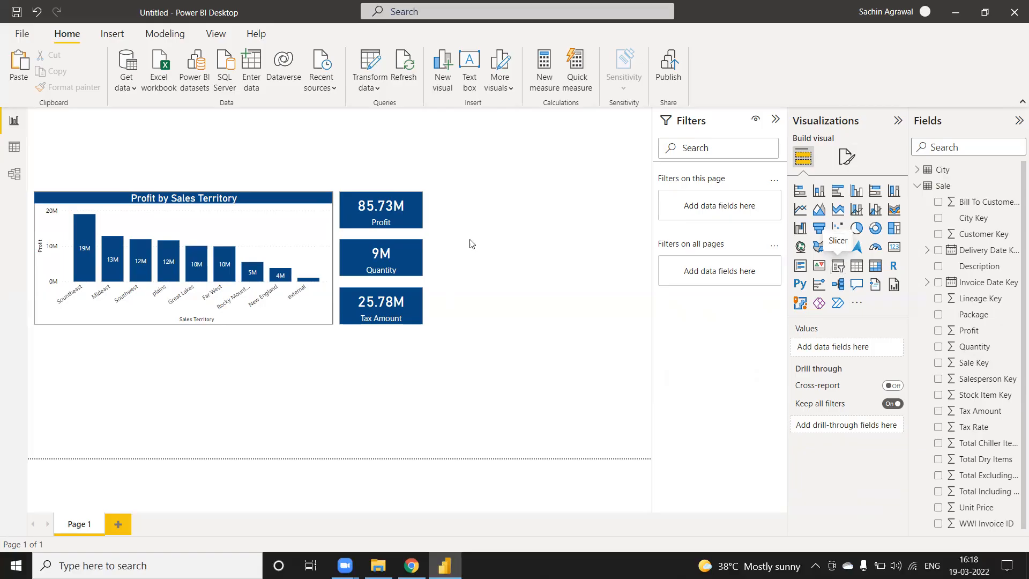
Add a slicer beside the cards, matching the chart's height, with Sales Territory from the City table as its field.
click(839, 270)
drag(70, 192, 449, 245)
drag(508, 324, 541, 328)
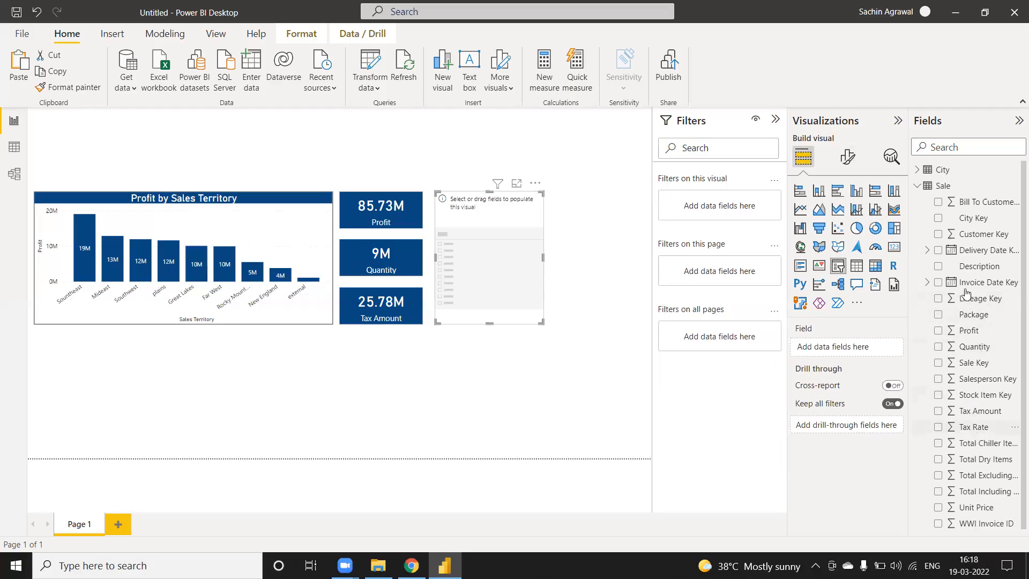
click(917, 171)
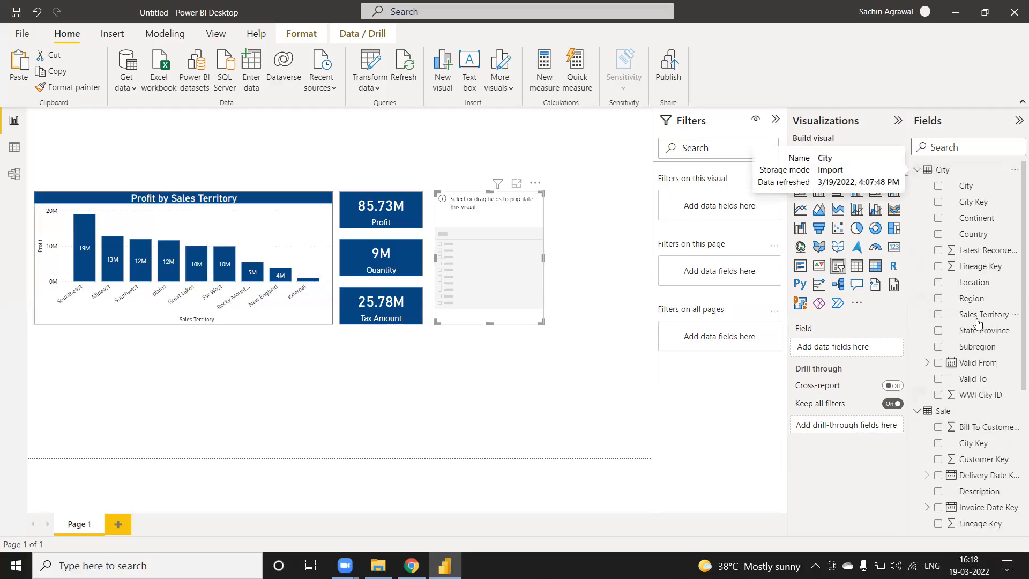
drag(986, 317, 507, 244)
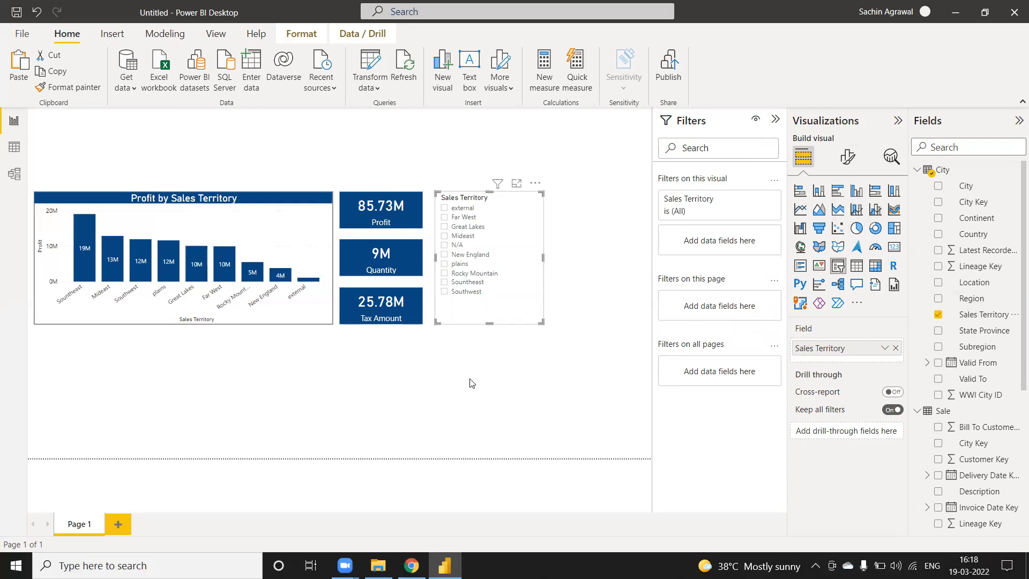
Test the Sales Territory slicer with Far West and Great Lakes, and clear the selection.
click(444, 217)
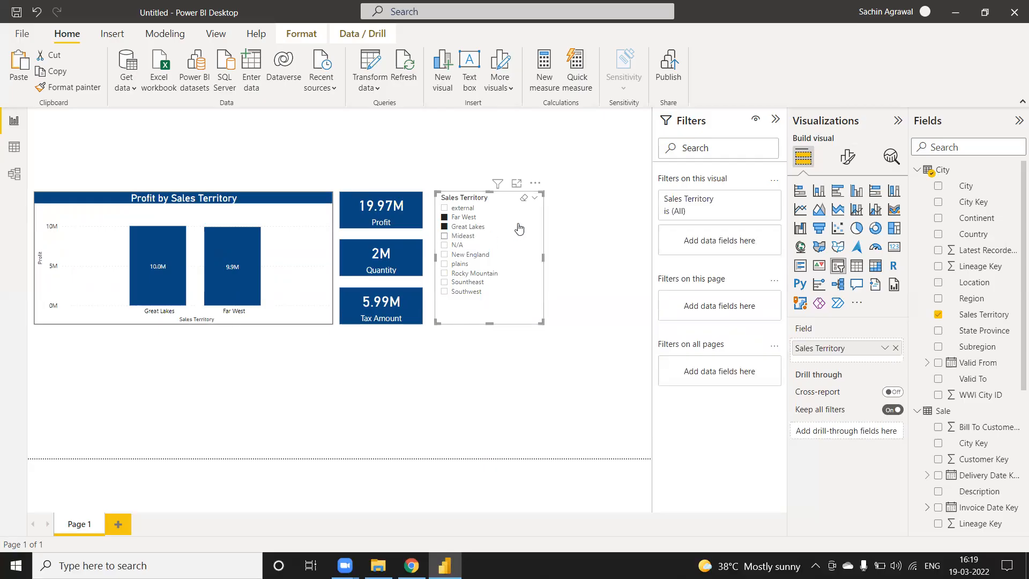
click(523, 198)
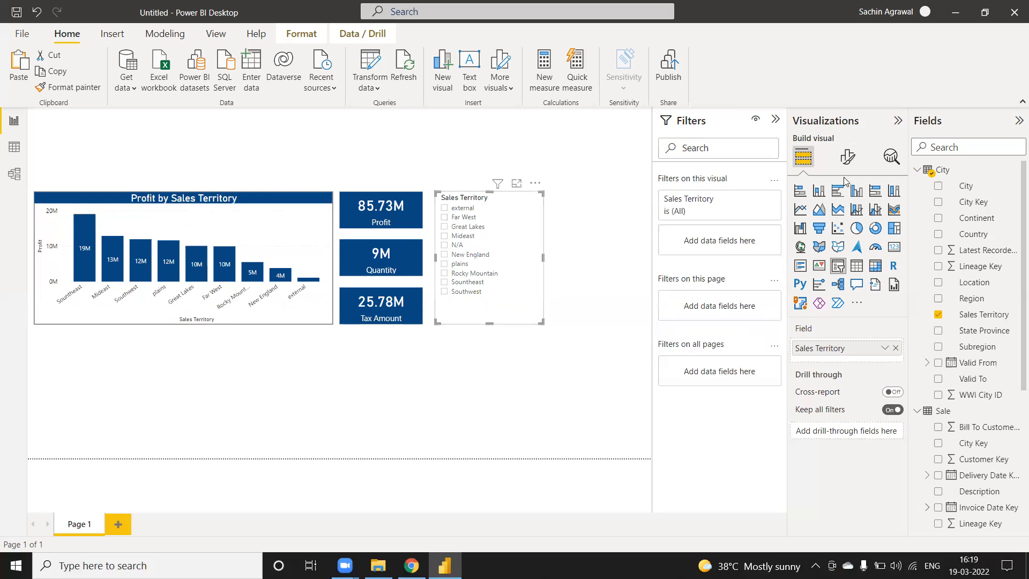
Turn off the Multi-select with CTRL option for the Sales Territory slicer.
click(848, 158)
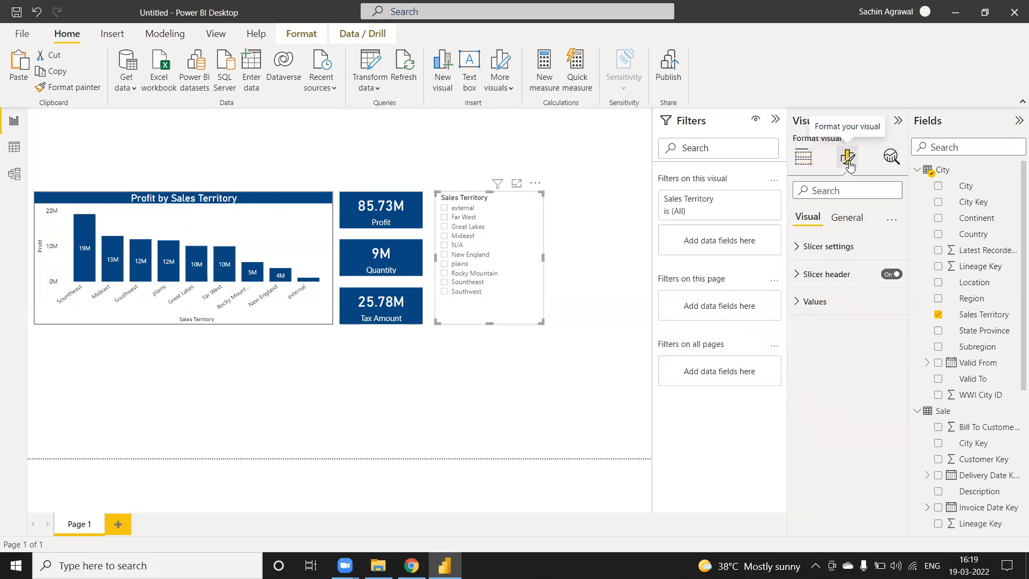
click(803, 248)
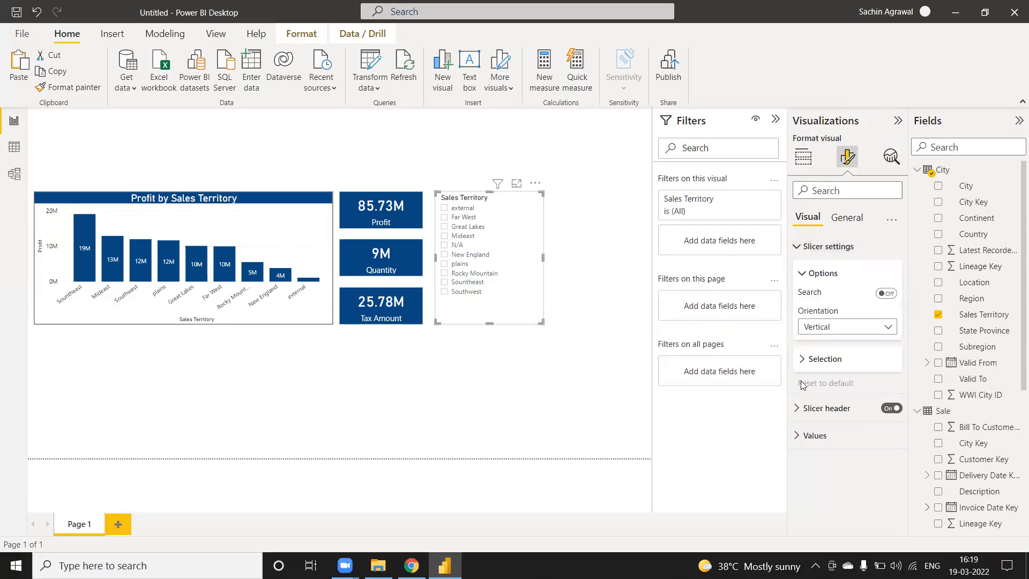
click(801, 360)
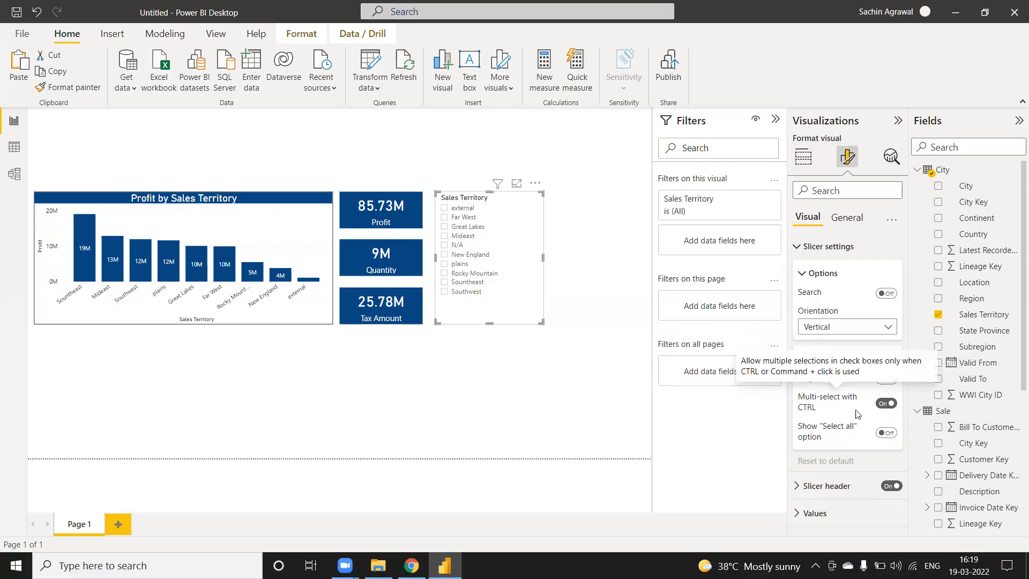
click(887, 403)
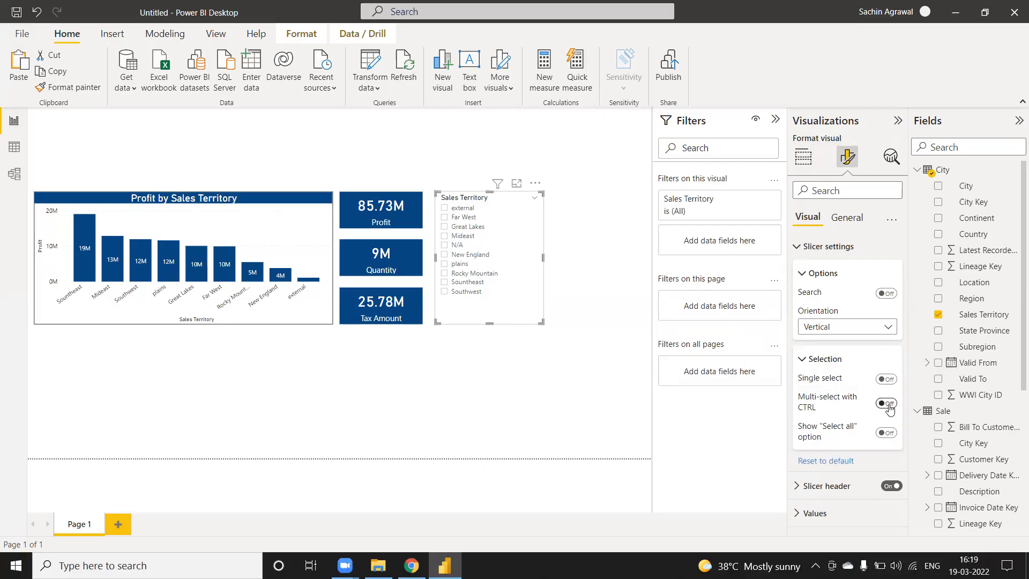
Test multiple selection in the slicer with external, Far West, Great Lakes and Mideast, and clear the selection.
click(462, 208)
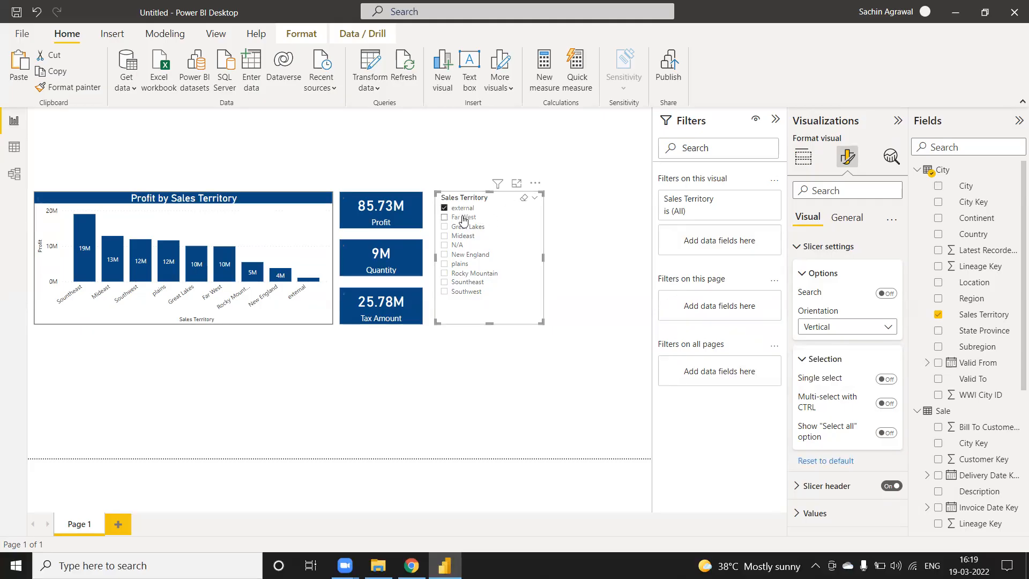
click(464, 217)
click(467, 226)
click(463, 237)
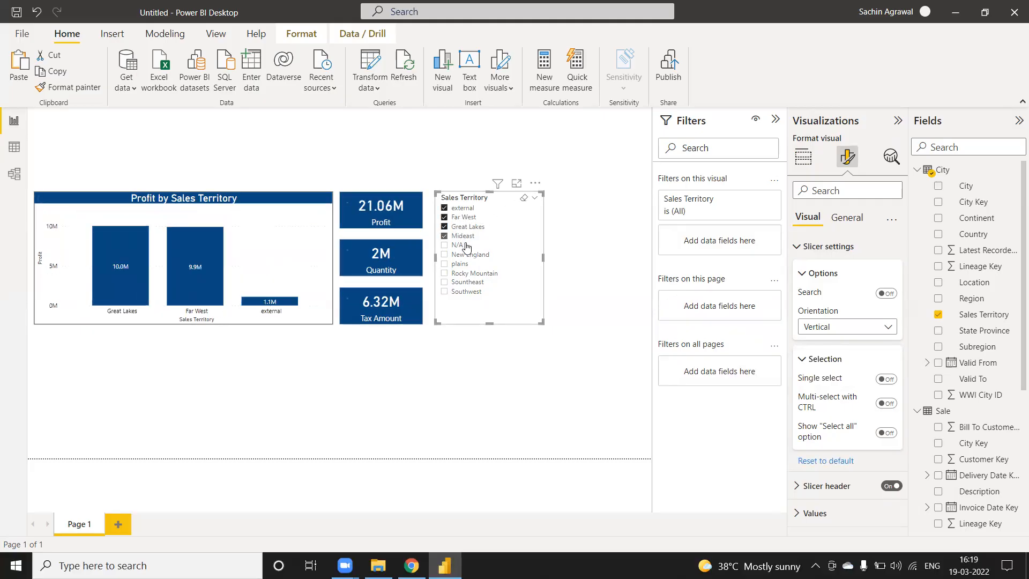
click(524, 199)
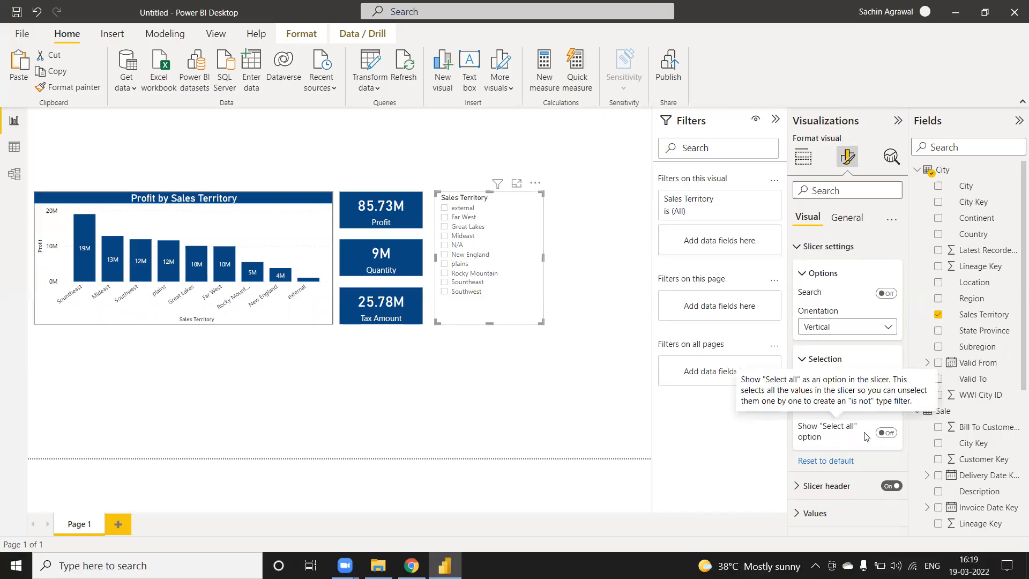
Enable the slicer's "Select all" option, try it by selecting everything and unticking N/A, and clear the selection.
click(886, 433)
click(464, 210)
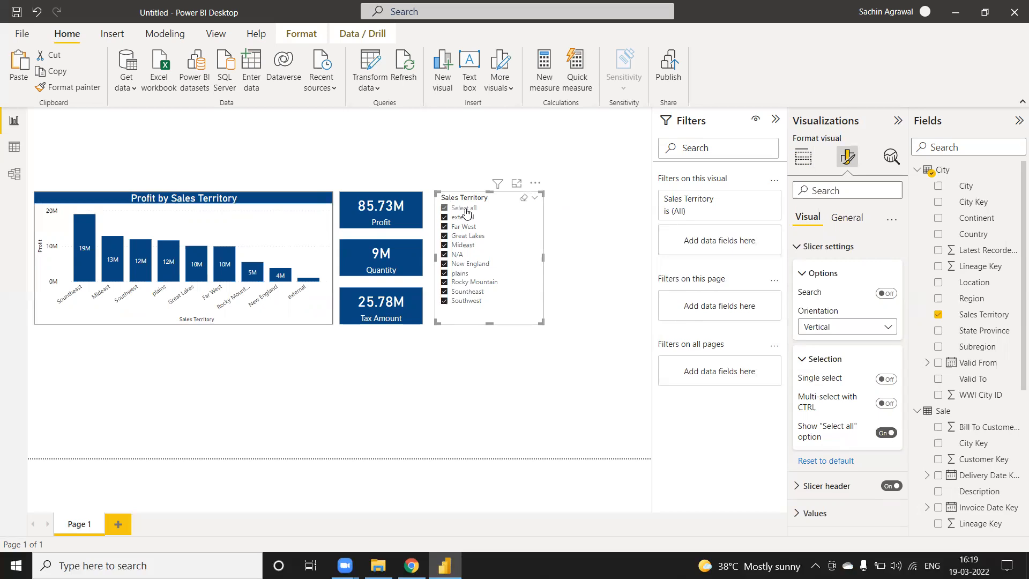
click(456, 255)
click(524, 198)
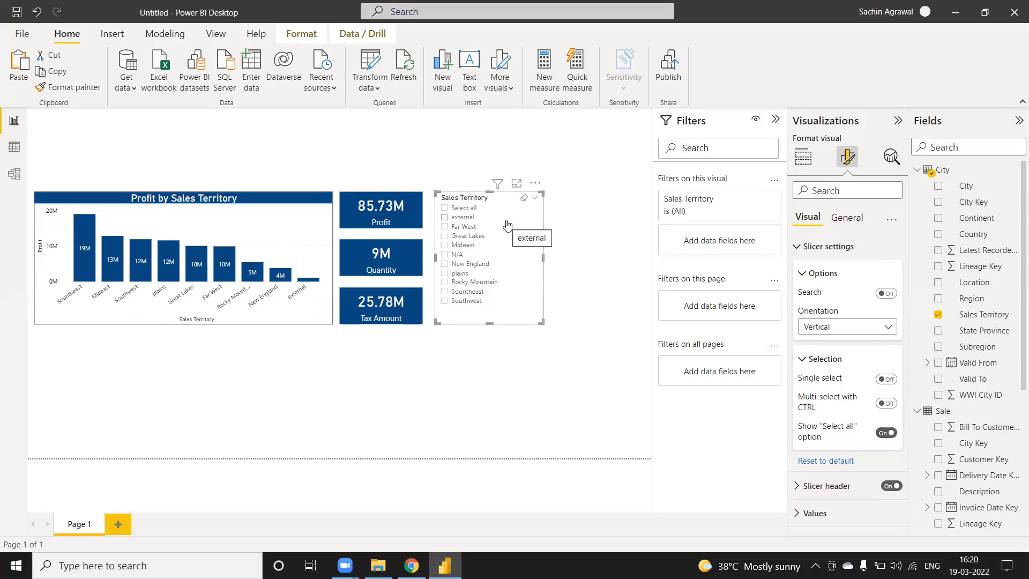
Turn on Single select for the slicer and try the territories one by one from Far West to Southwest.
click(885, 379)
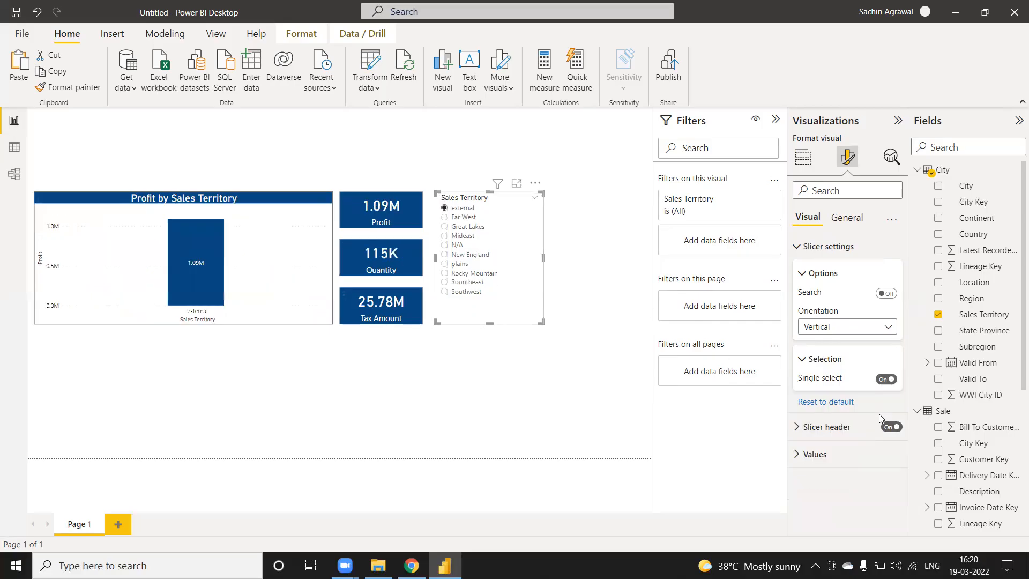
click(454, 217)
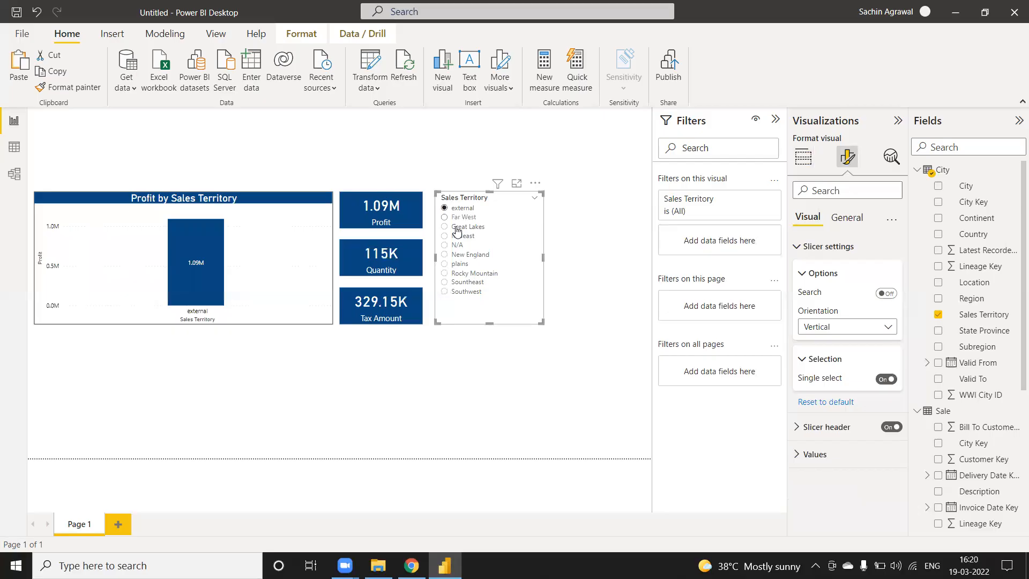
click(455, 226)
click(454, 236)
click(455, 245)
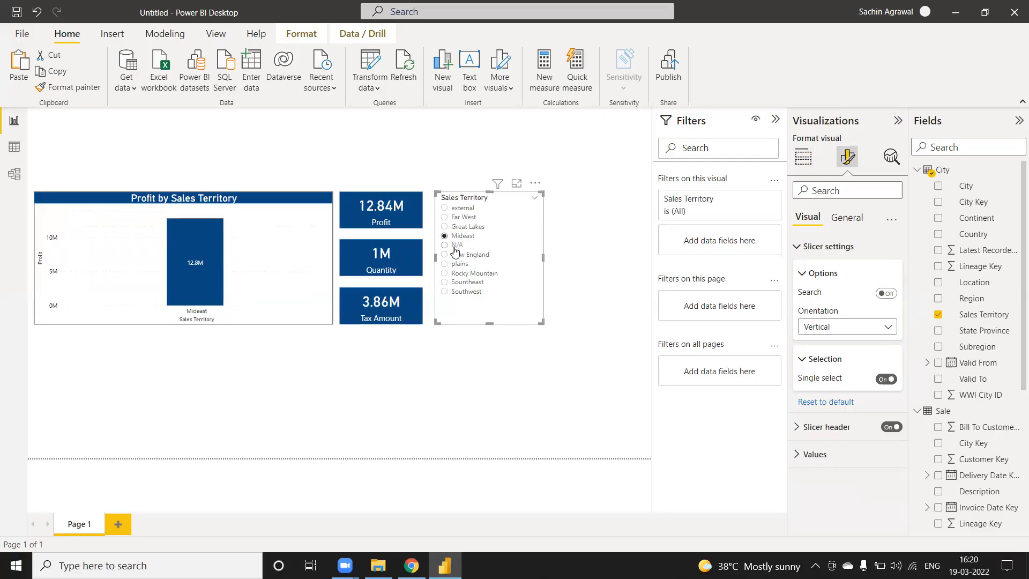
click(454, 254)
click(455, 264)
click(454, 273)
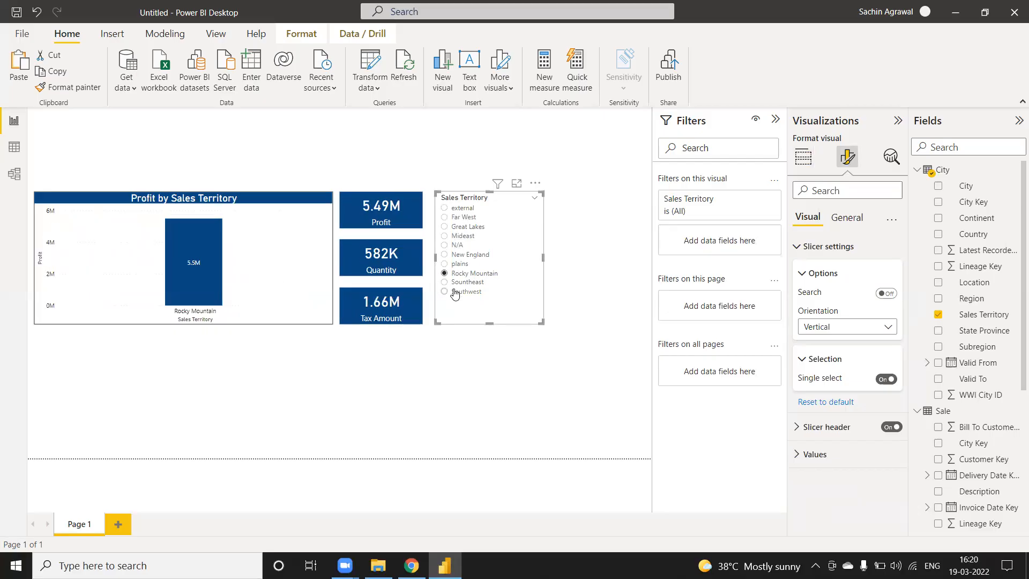
click(455, 281)
click(460, 292)
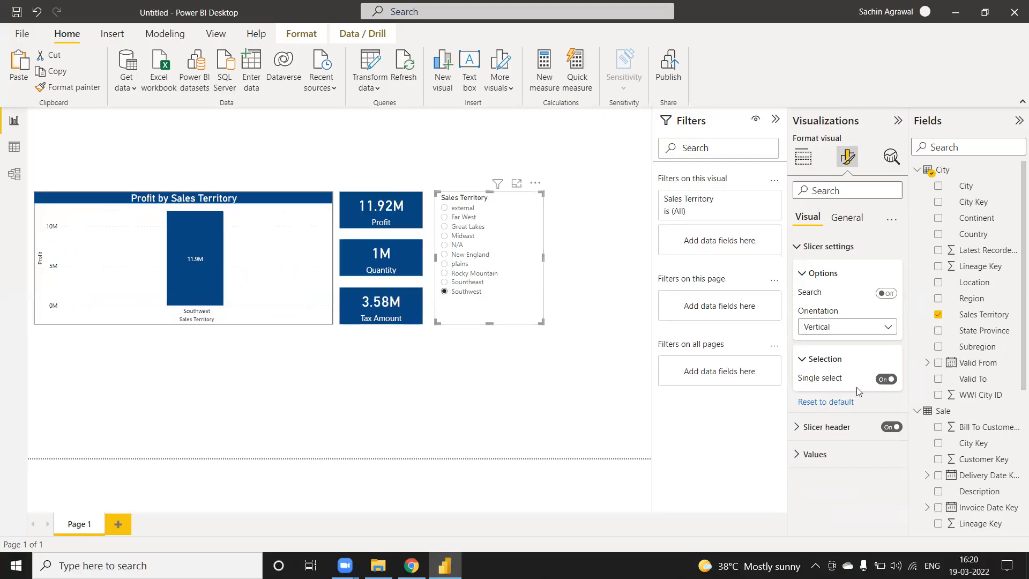
Turn off the slicer's Single select and "Select all" options and deselect Southwest.
click(886, 379)
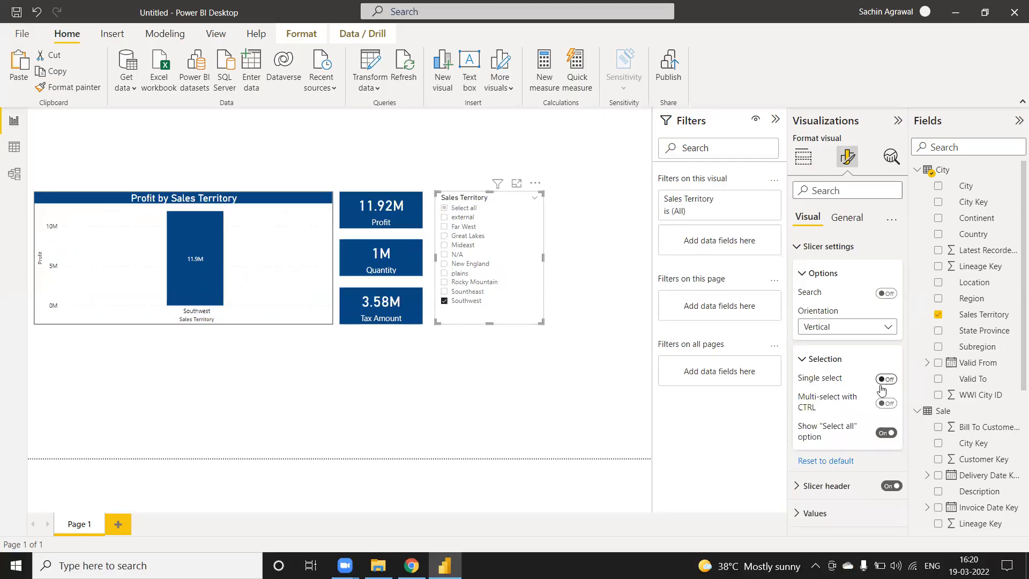
click(887, 433)
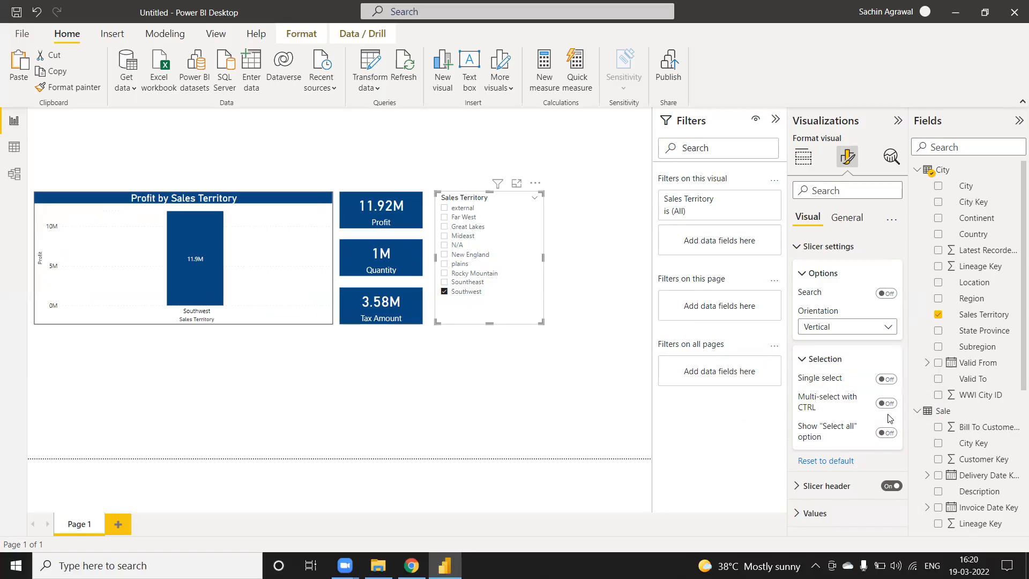
click(459, 292)
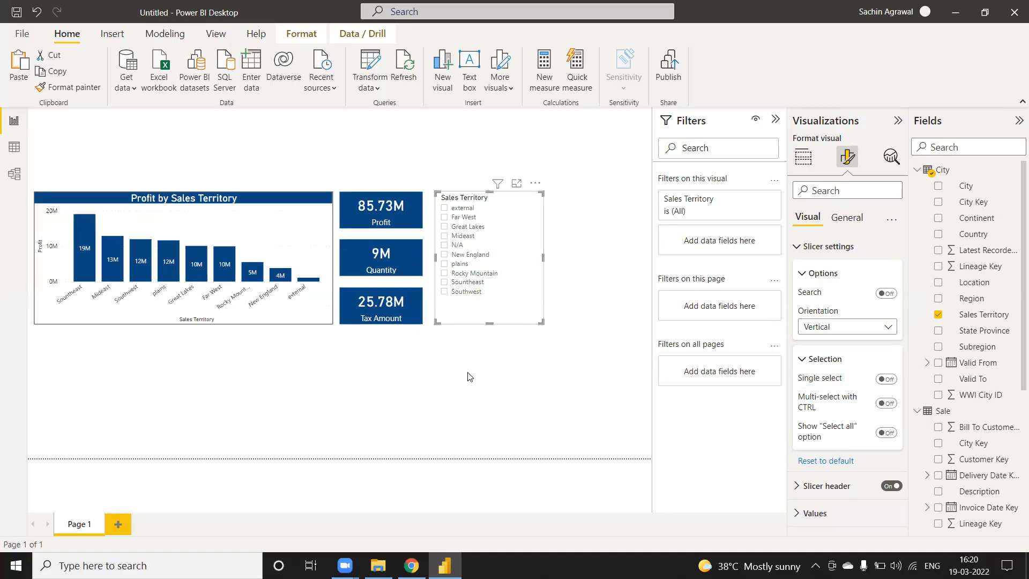
Turn on the visual border for the Sales Territory slicer and deselect it.
click(802, 246)
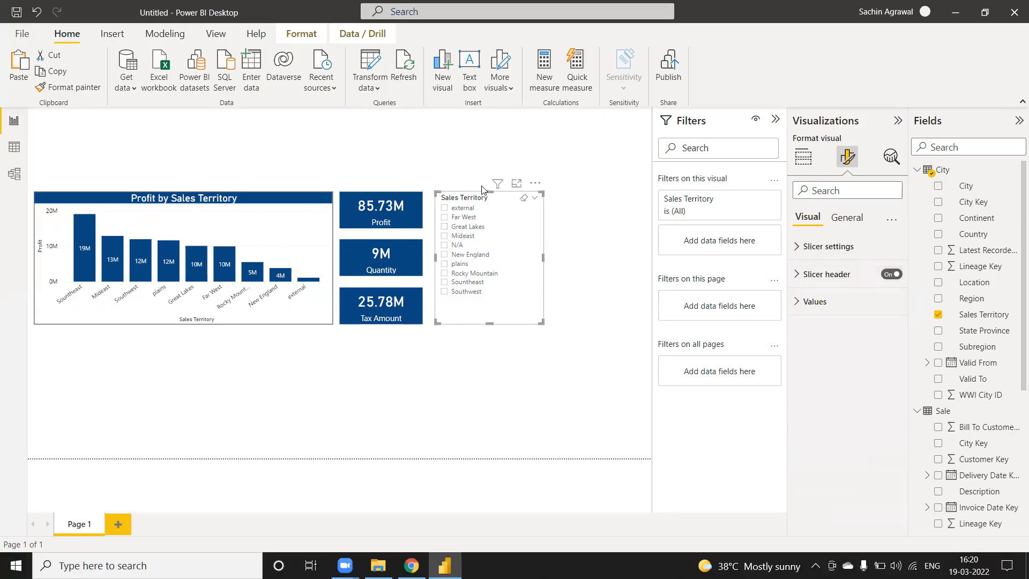
click(849, 219)
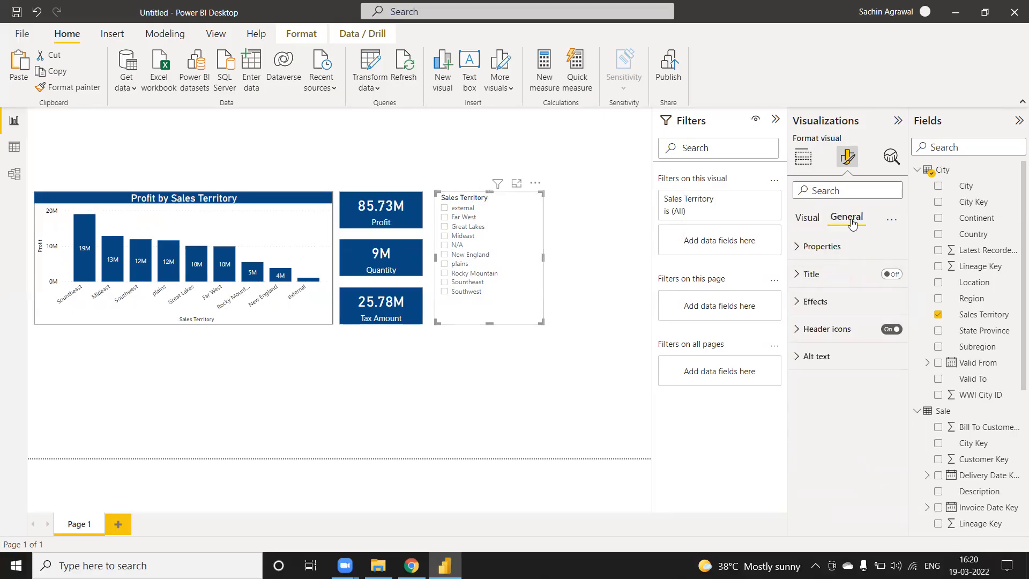
click(805, 306)
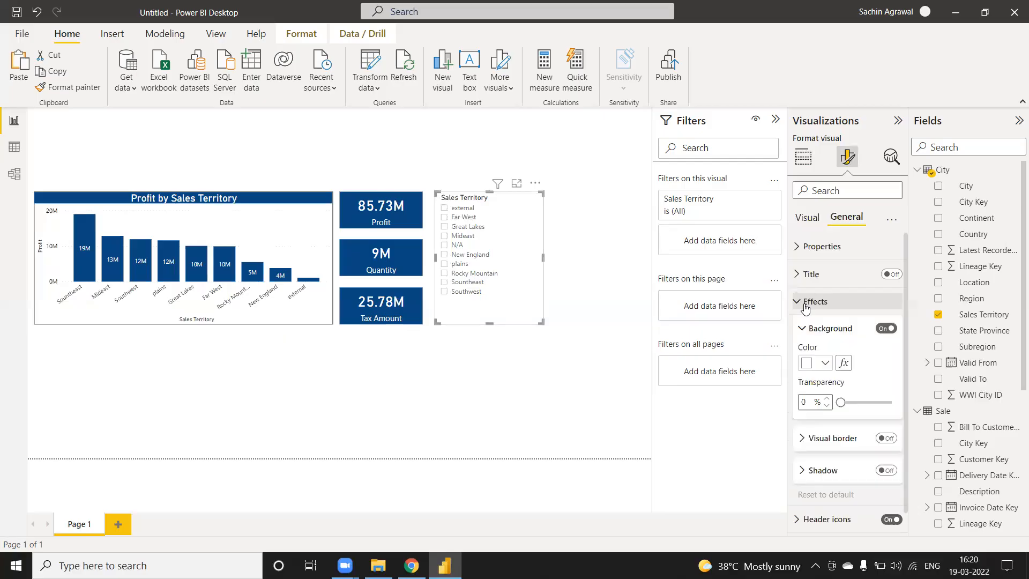
click(880, 438)
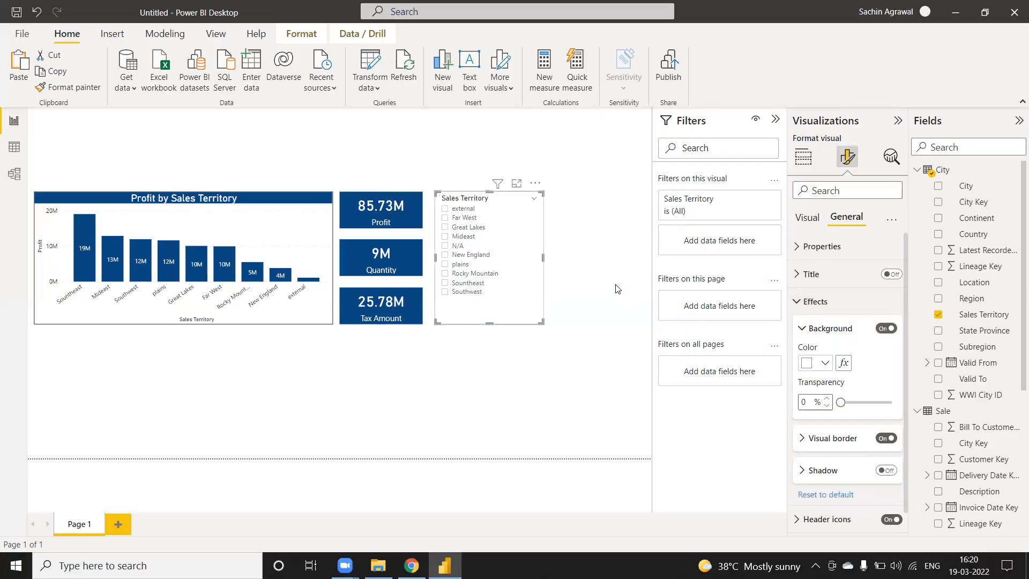
click(618, 289)
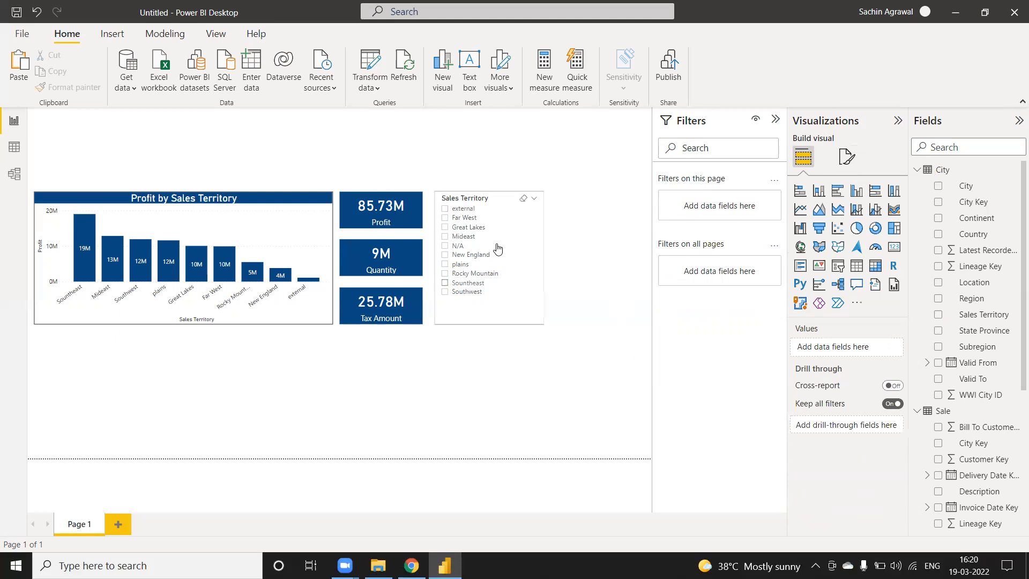
Examine the formatting options for the Sales Territory slicer's header and values.
click(847, 156)
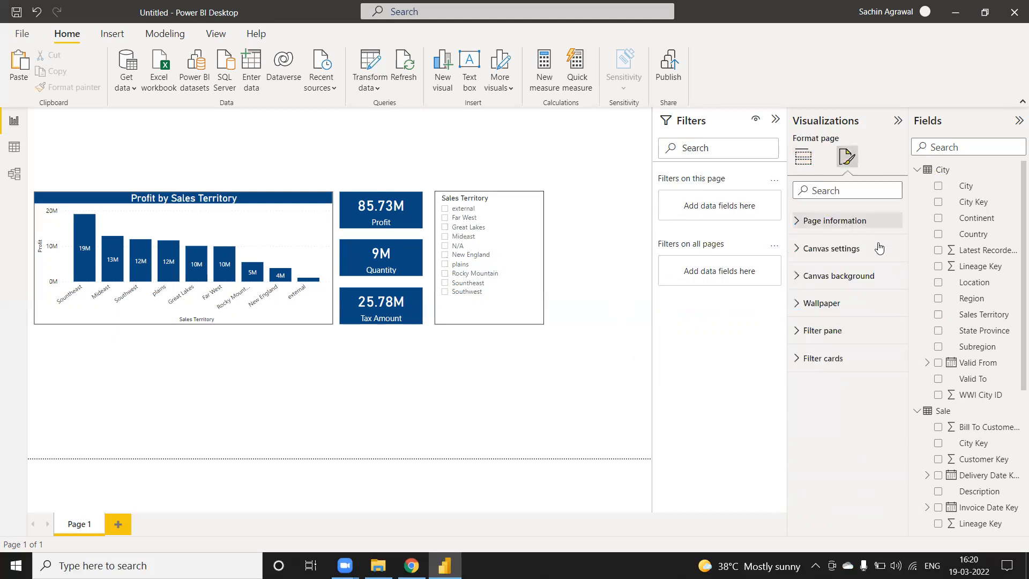
click(536, 237)
click(536, 237)
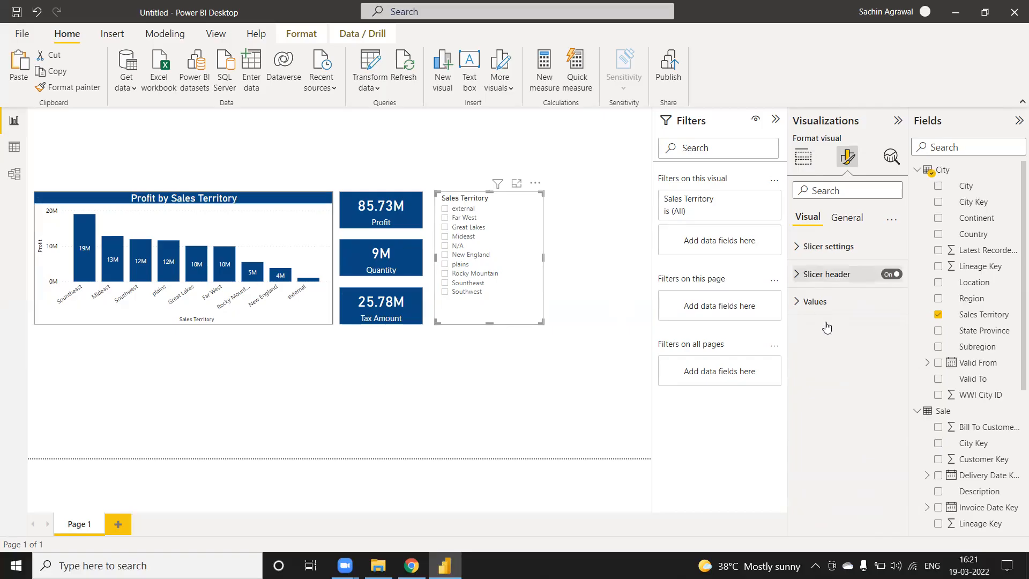
click(827, 274)
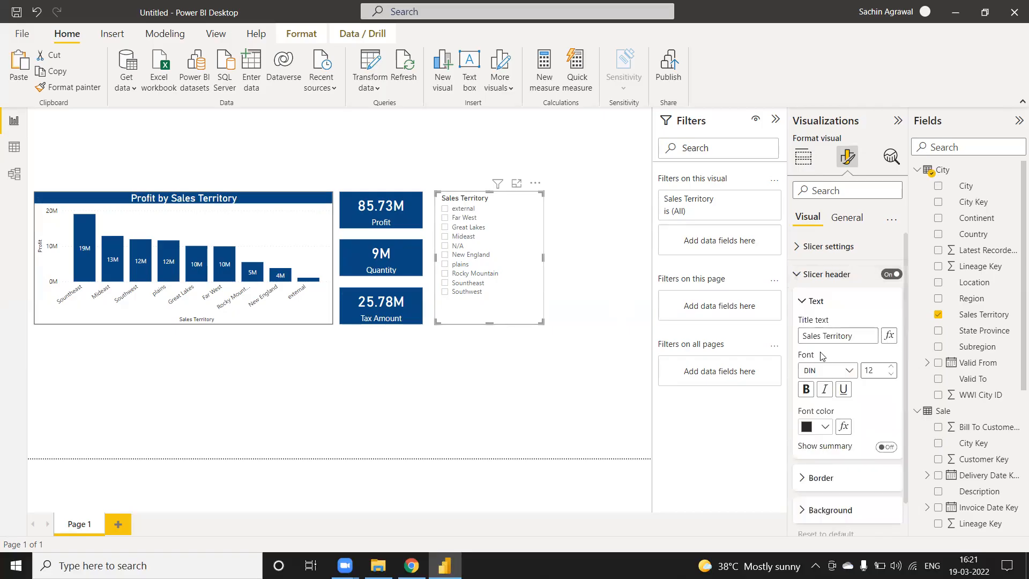
click(797, 275)
click(799, 302)
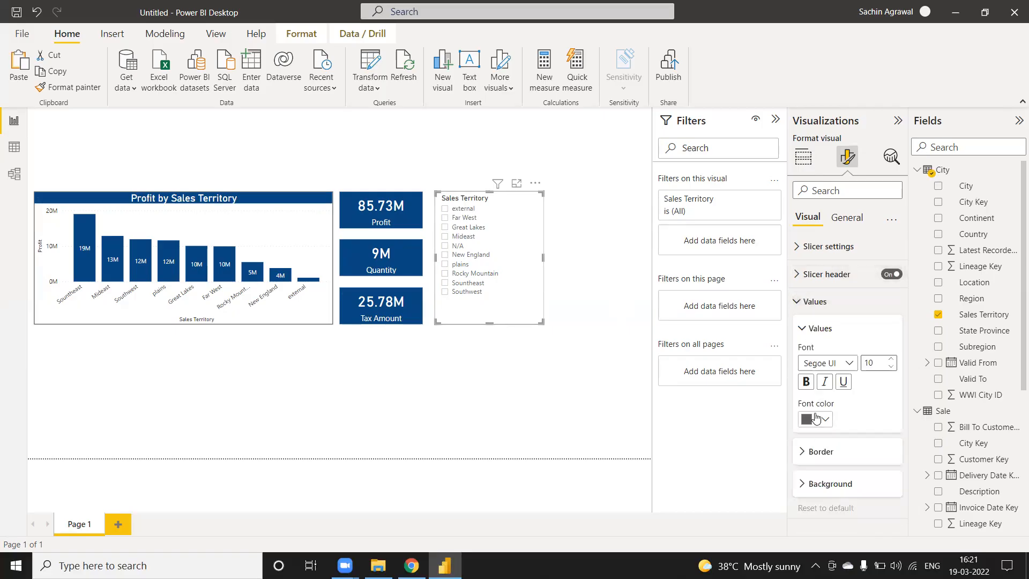
click(801, 328)
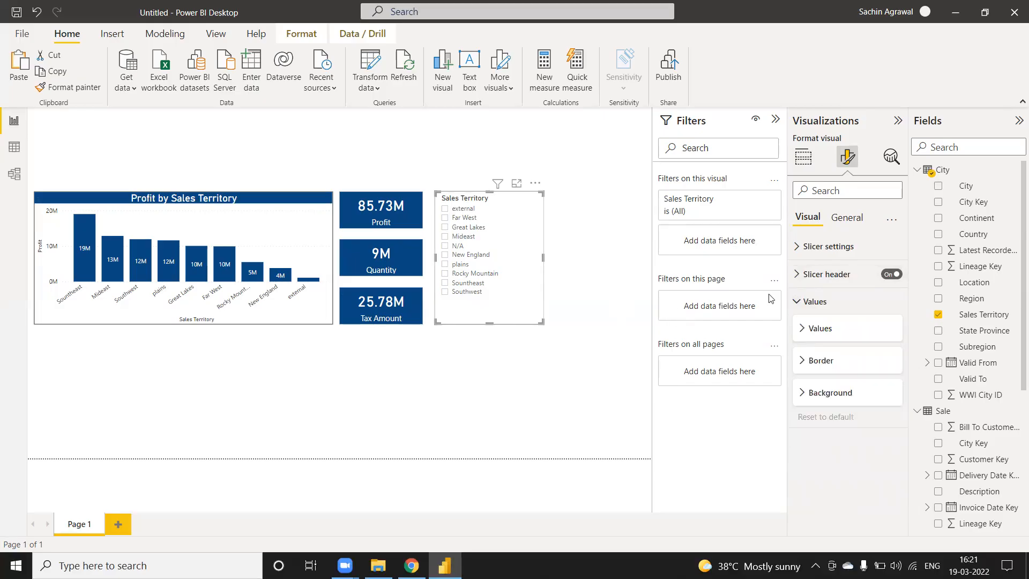
click(800, 301)
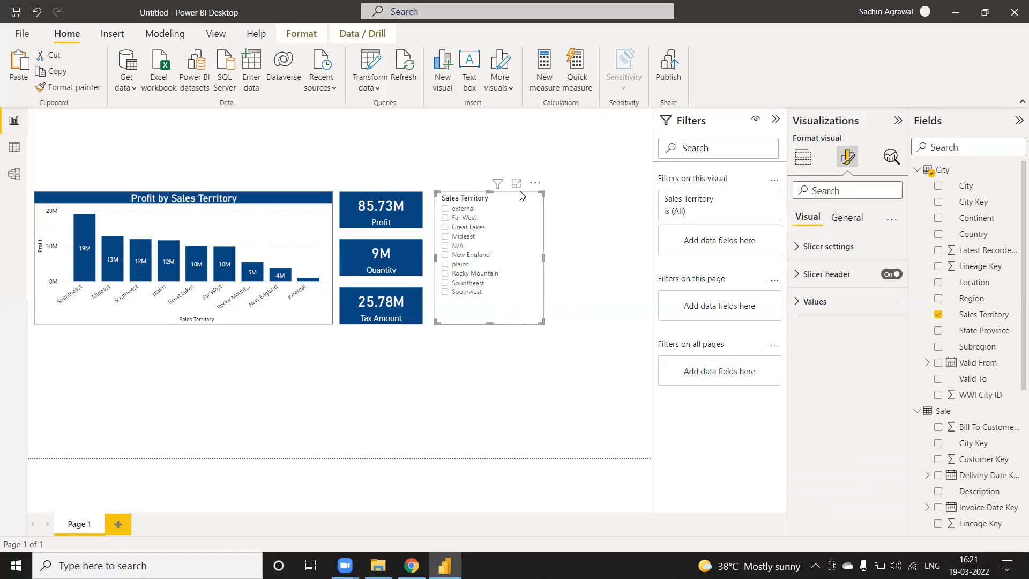
Duplicate the slicer, place the copy above the chart and shrink its height to about 107.
key(ctrl+c)
key(ctrl+v)
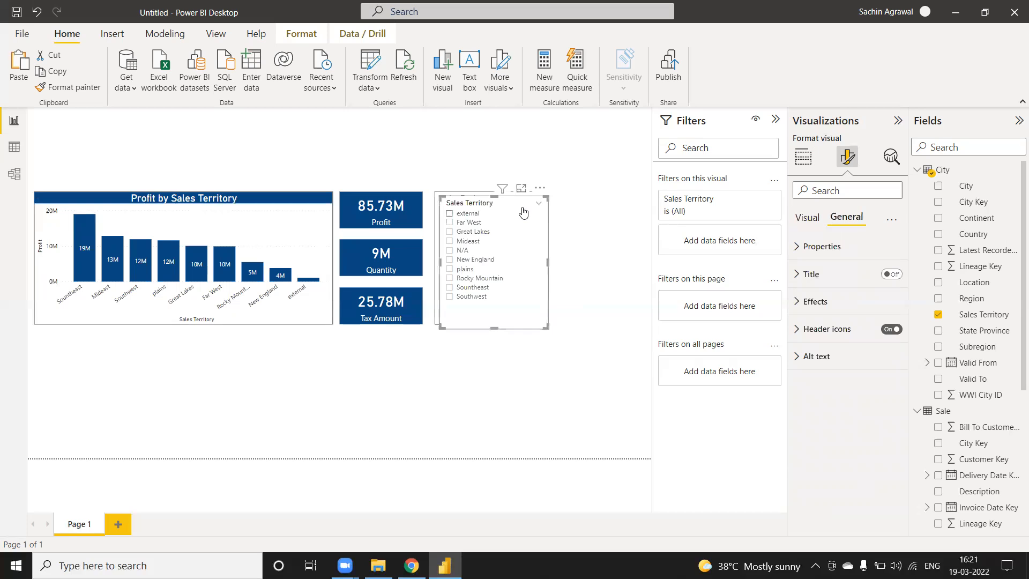
drag(538, 195, 235, 125)
drag(243, 256, 261, 177)
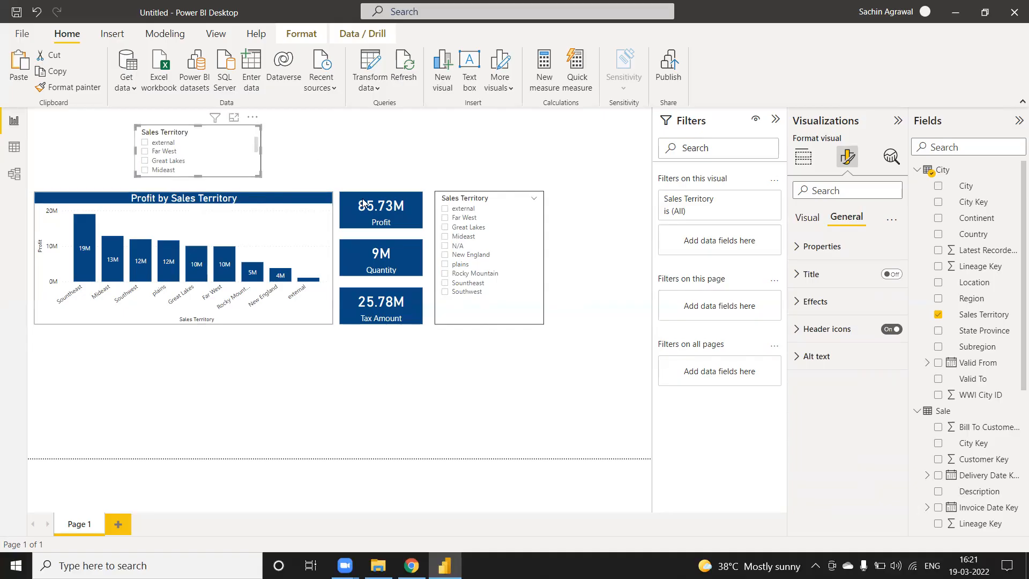
Set the orientation of the slicer copy above the chart to Horizontal.
click(819, 248)
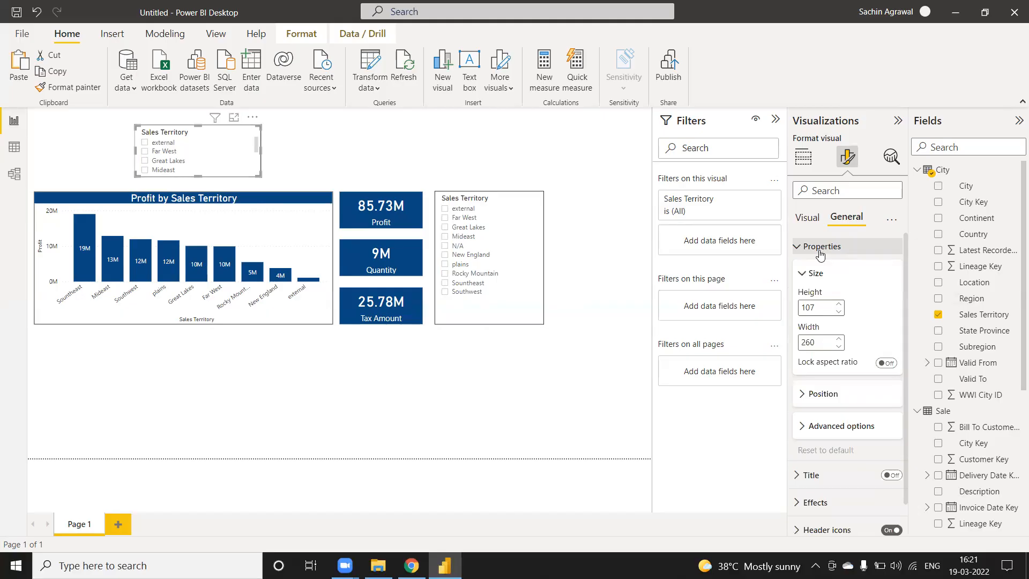
click(819, 250)
click(815, 217)
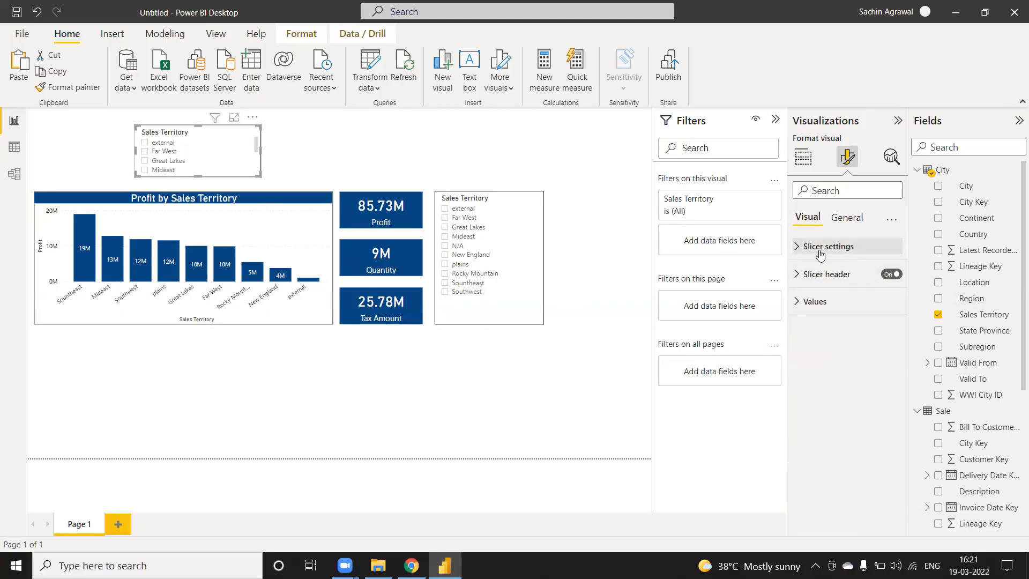
click(818, 252)
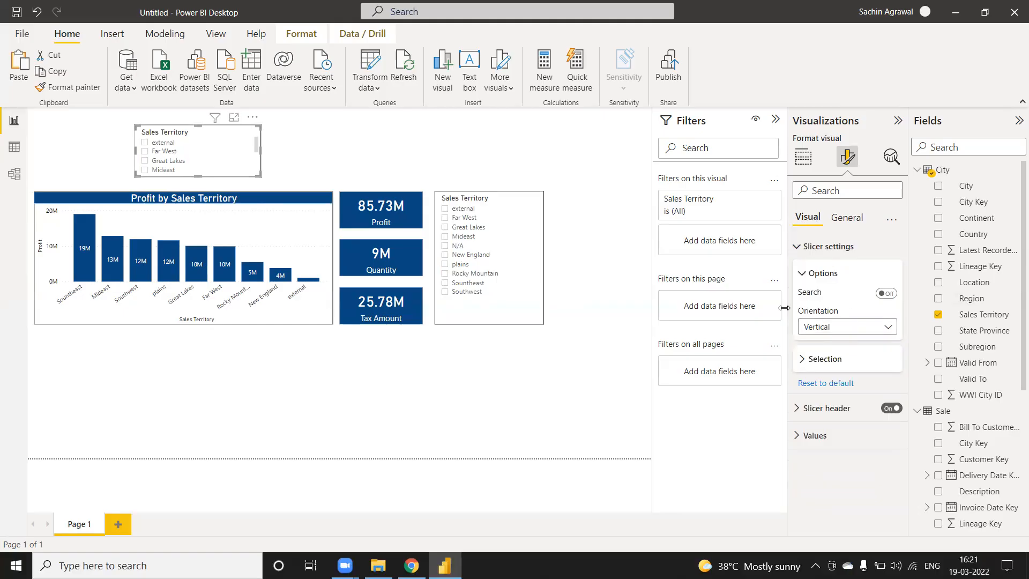
click(824, 328)
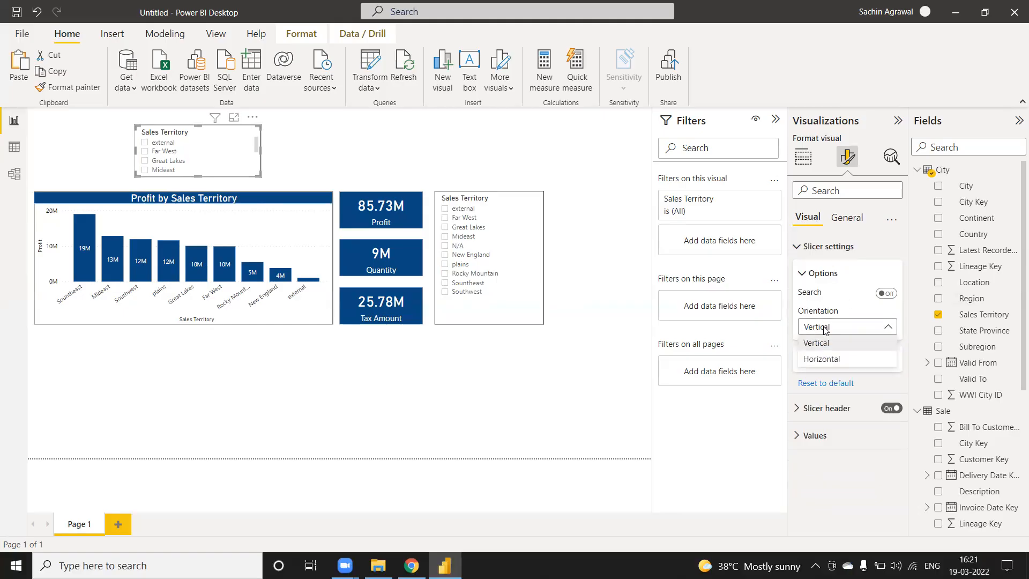
click(824, 364)
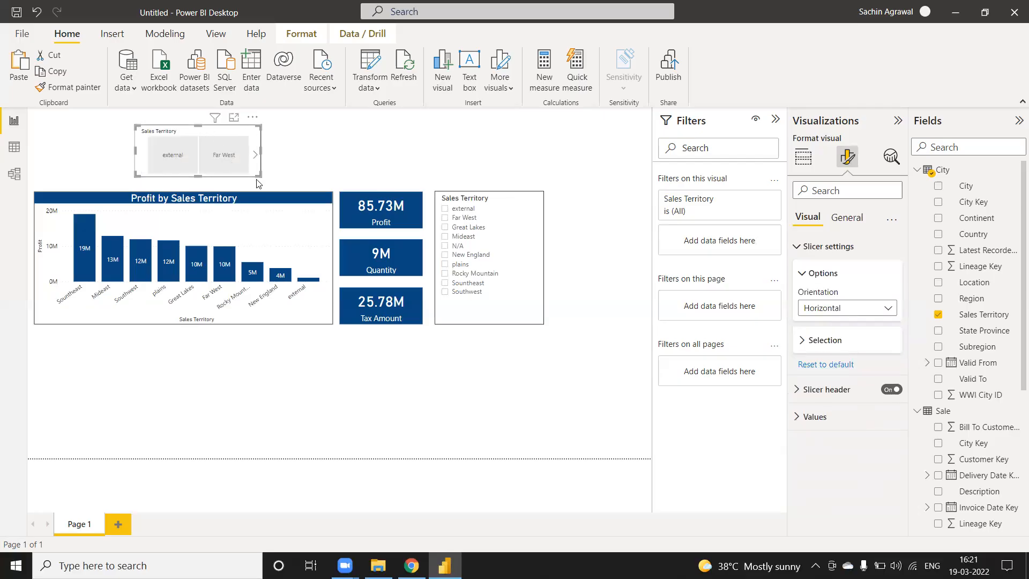
Stretch the horizontal slicer copy across the chart, cards and list slicer, trying a tall narrow shape before restoring the wide one.
drag(259, 170, 536, 178)
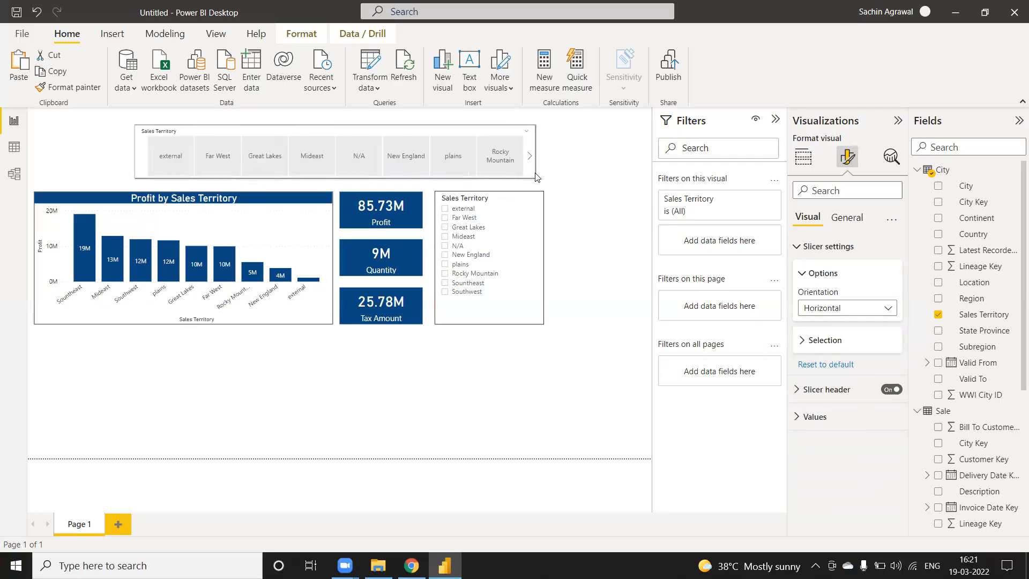
drag(135, 151, 38, 147)
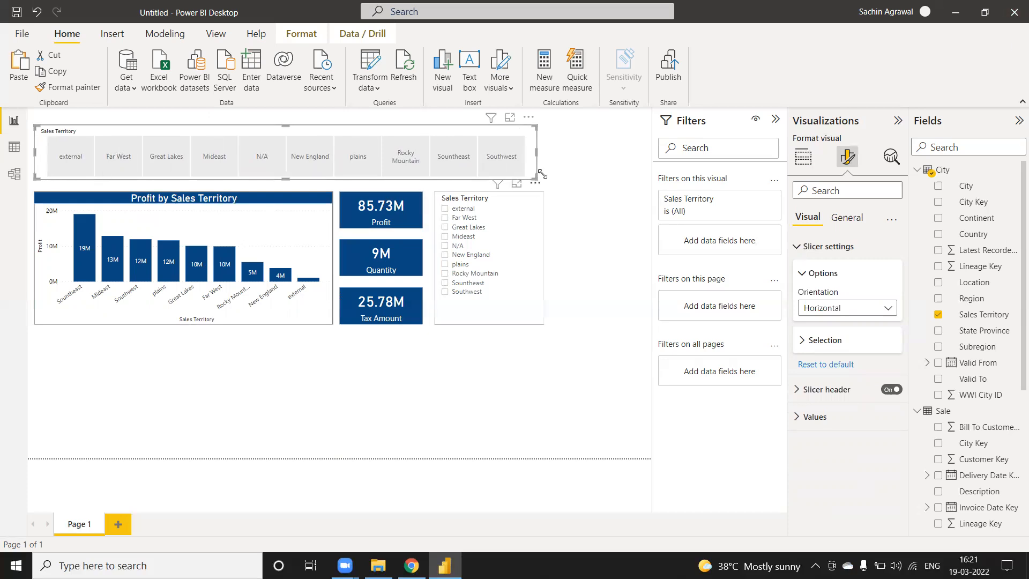
drag(534, 177, 109, 445)
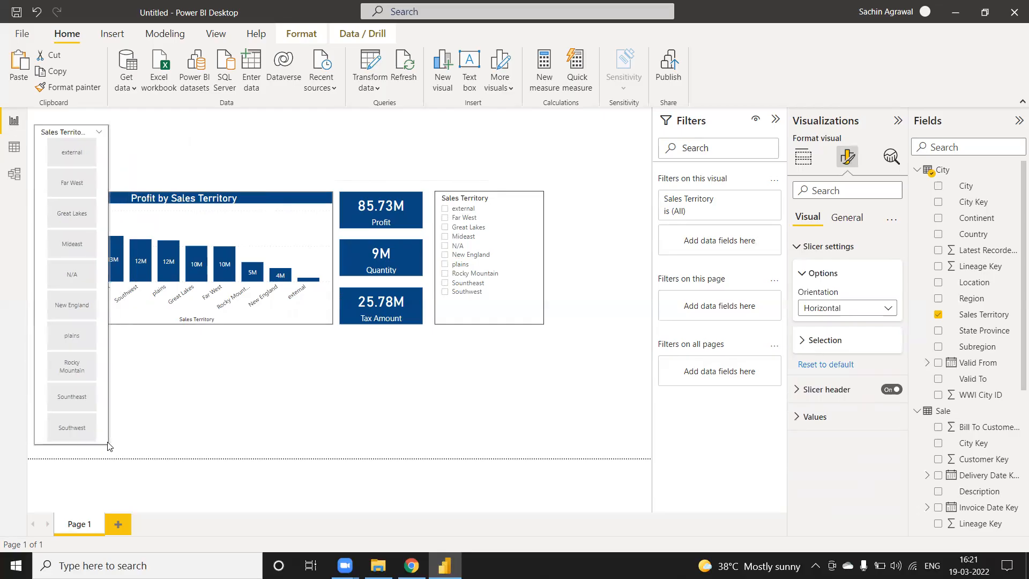
drag(129, 363, 183, 258)
drag(248, 234, 545, 188)
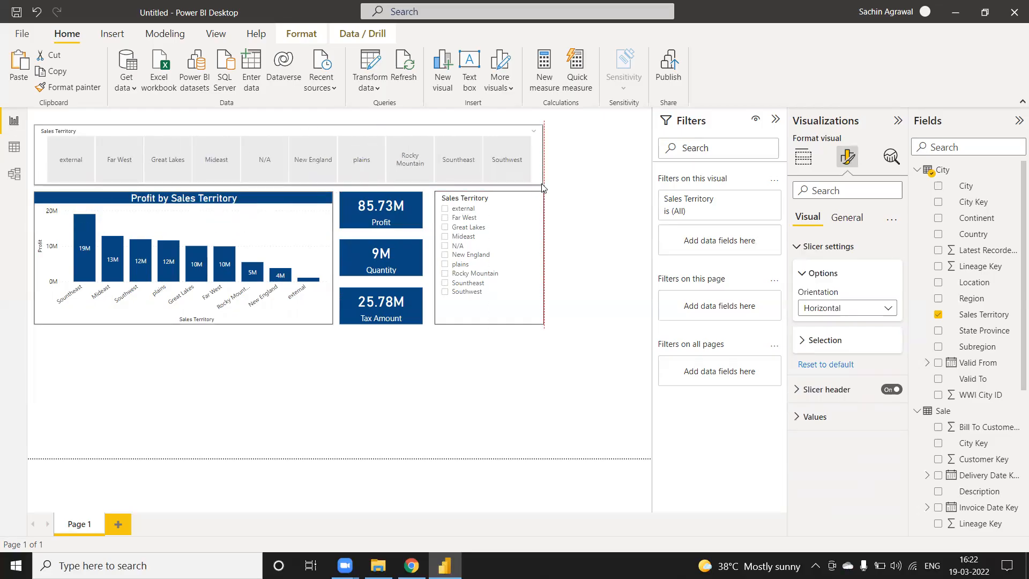
drag(538, 182, 539, 184)
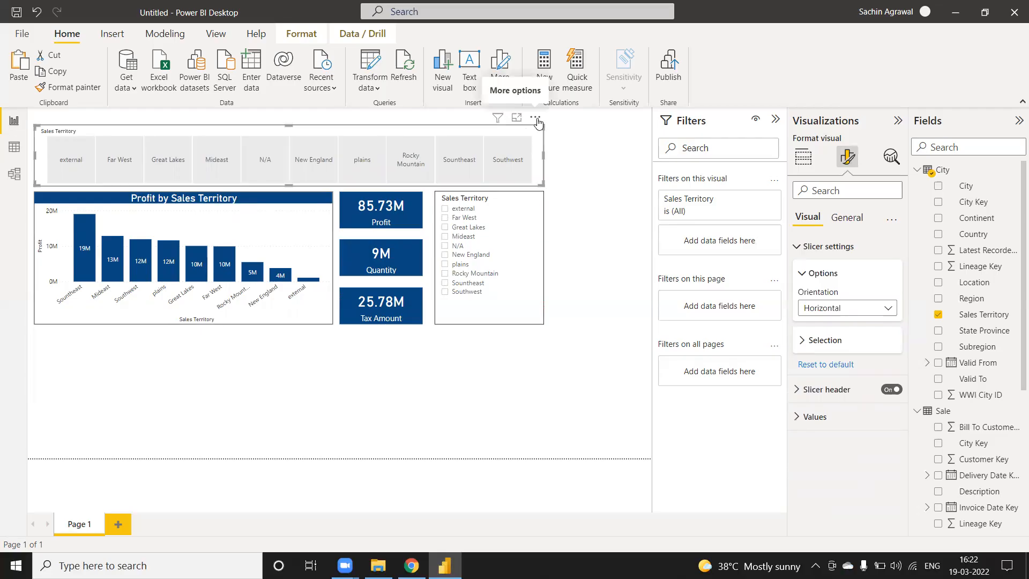
Remove the horizontal slicer copy above the chart.
click(535, 117)
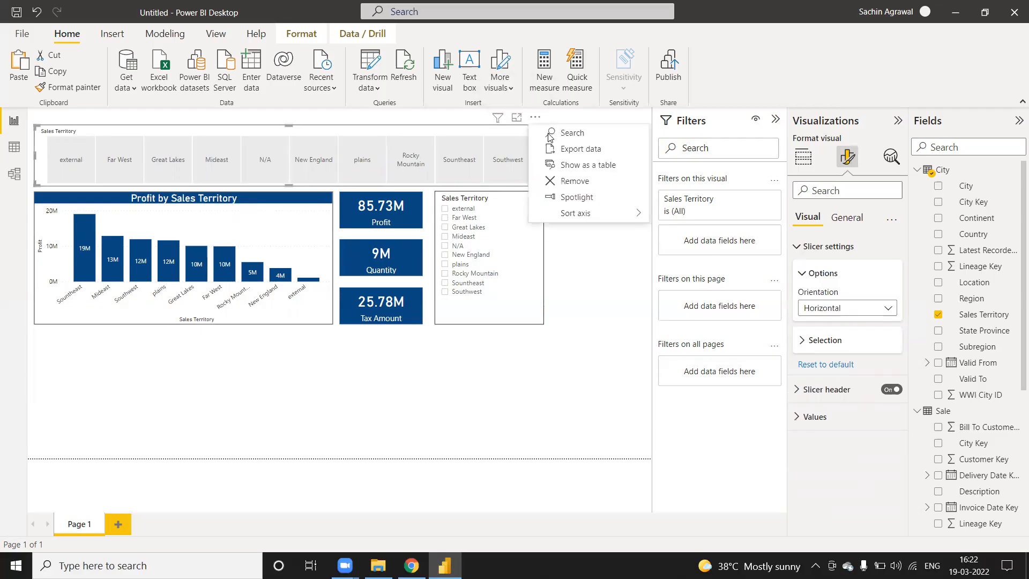
click(568, 185)
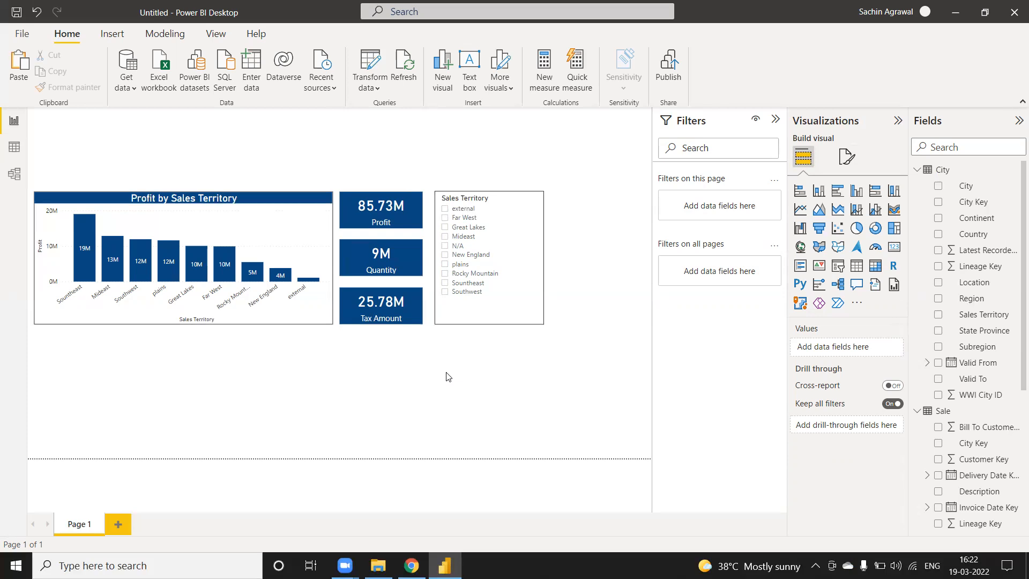
Switch the remaining Sales Territory slicer to Dropdown and shrink its height to fit the collapsed field.
mouse_move(537, 203)
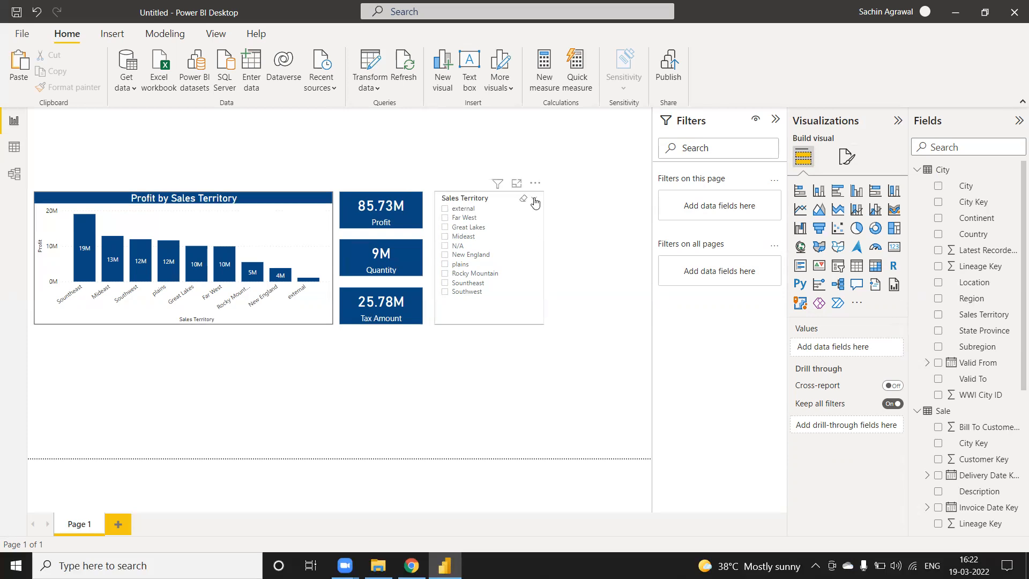
click(535, 202)
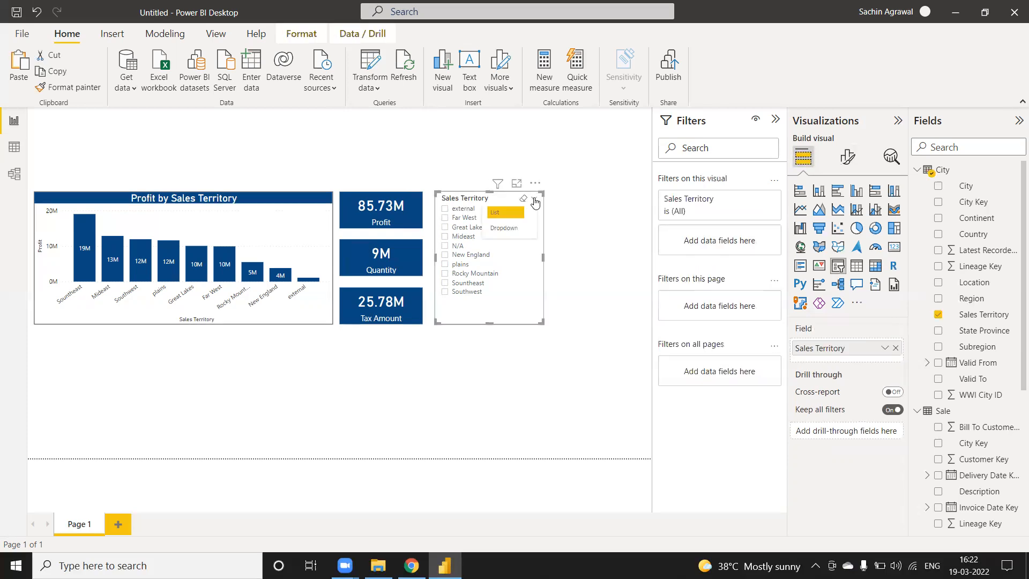
click(504, 228)
drag(489, 323, 489, 232)
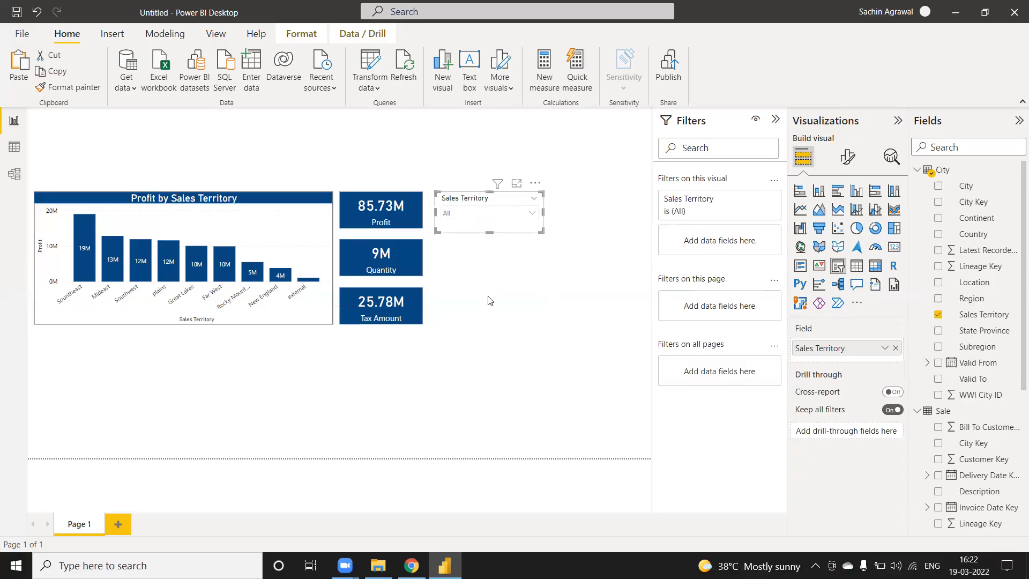
Stack two copies of the dropdown slicer below it and replace the middle copy's field with State Province.
drag(522, 194, 491, 247)
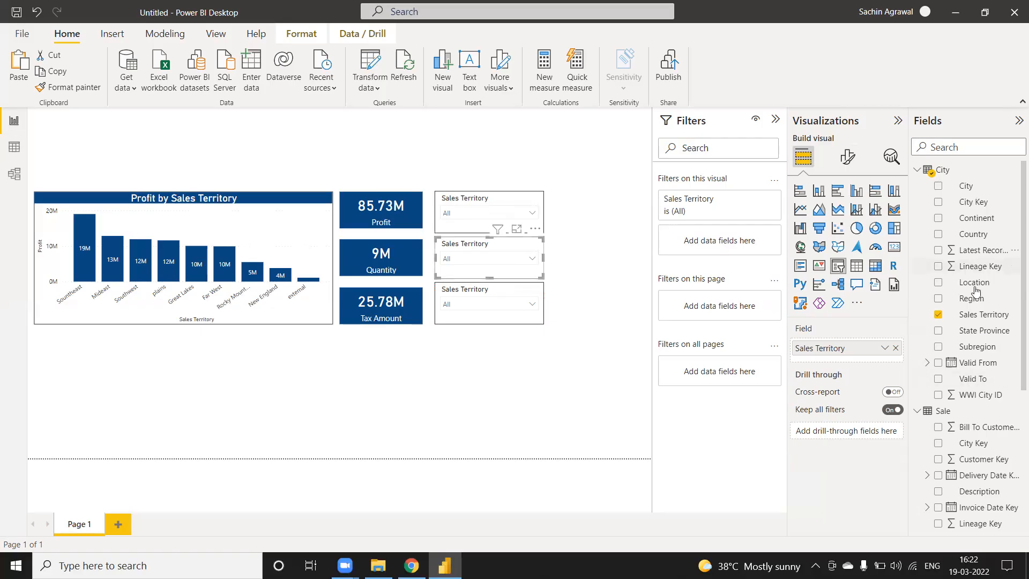
drag(975, 330, 861, 348)
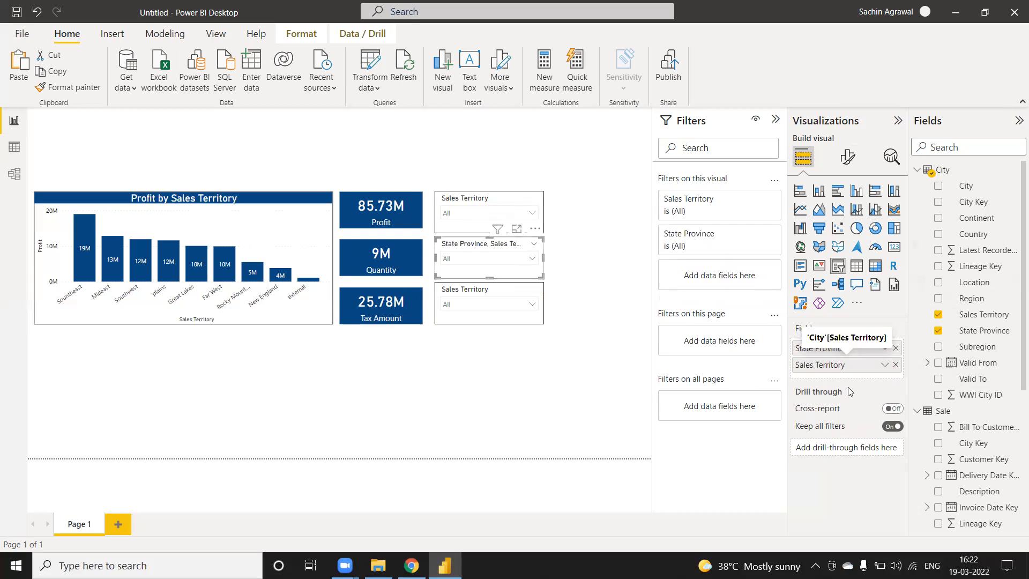
drag(848, 391, 836, 389)
Replace the lowest slicer copy's Sales Territory field with City and deselect it.
click(497, 293)
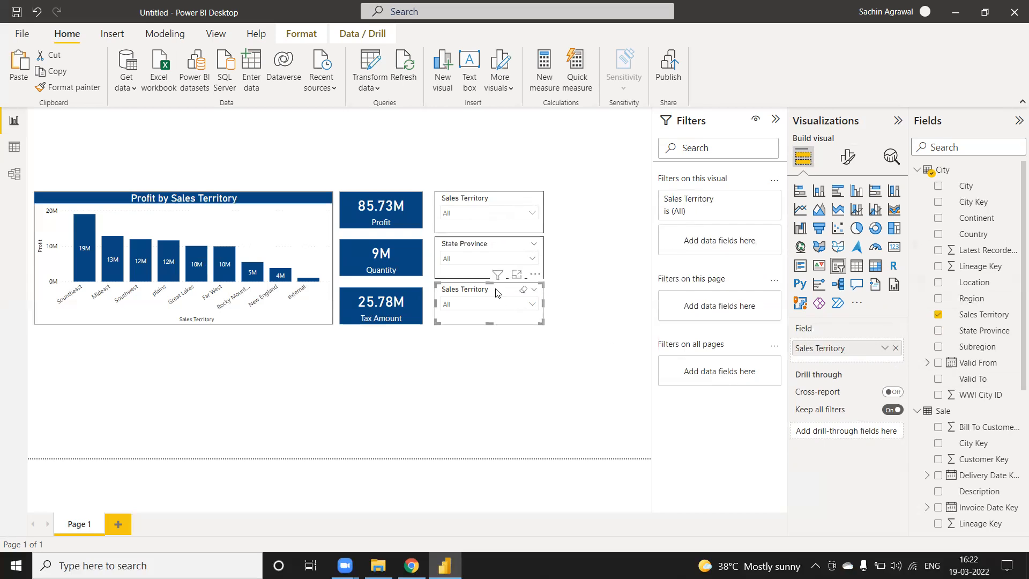
drag(968, 187, 859, 347)
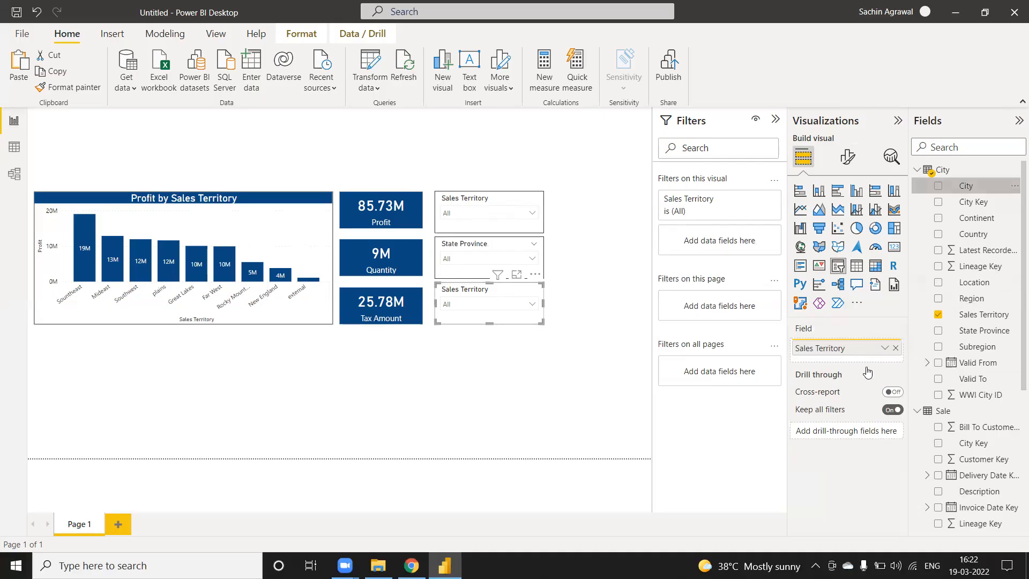
click(896, 366)
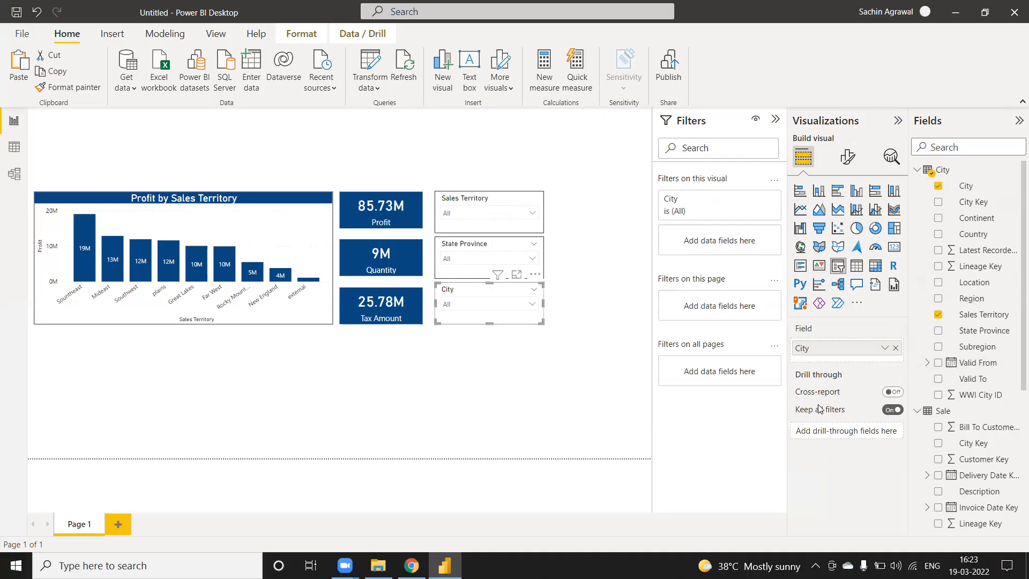
click(533, 387)
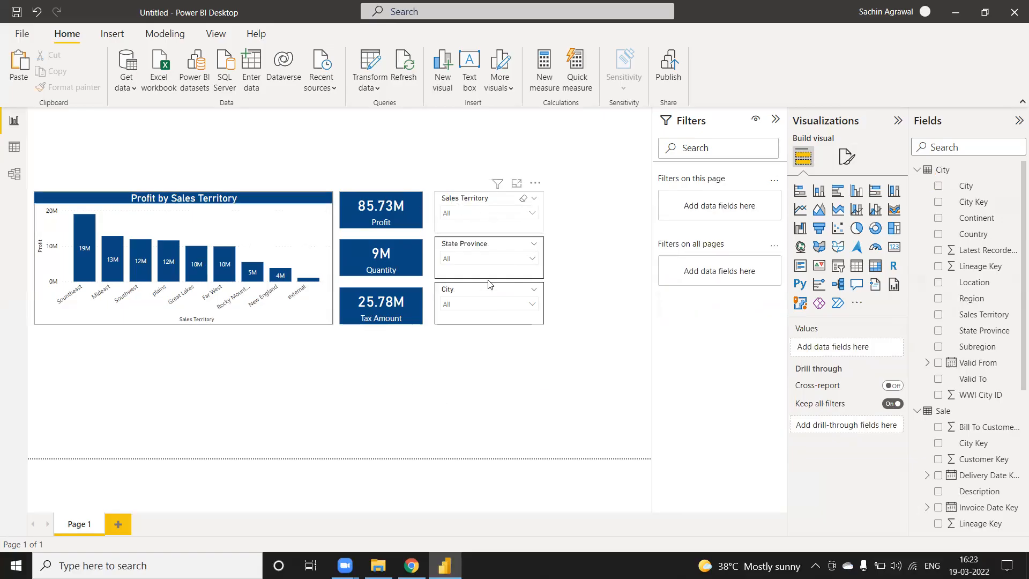
Filter the report to Arizona and Alaska with the State Province slicer, and clear the selection.
click(458, 258)
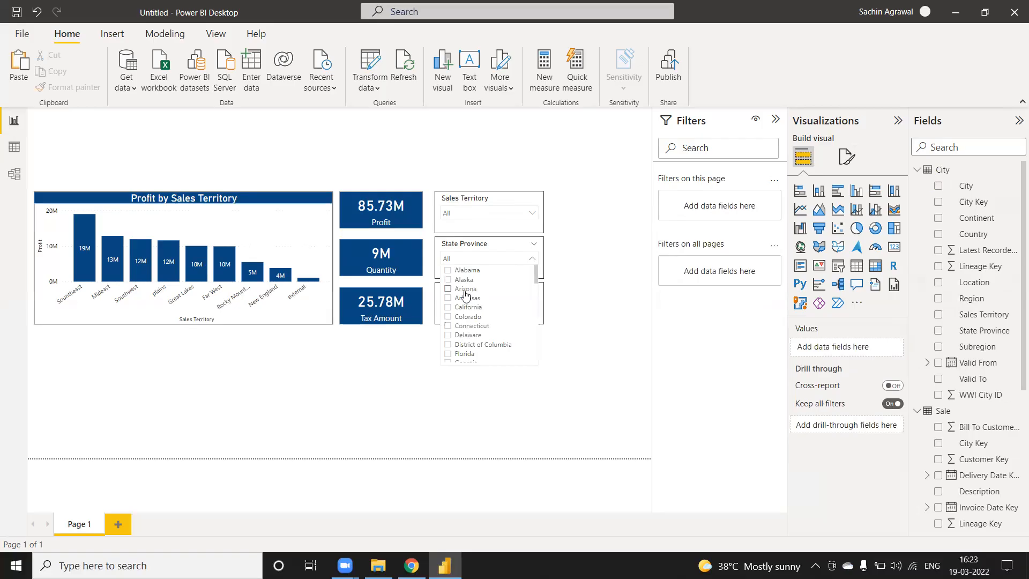
click(466, 290)
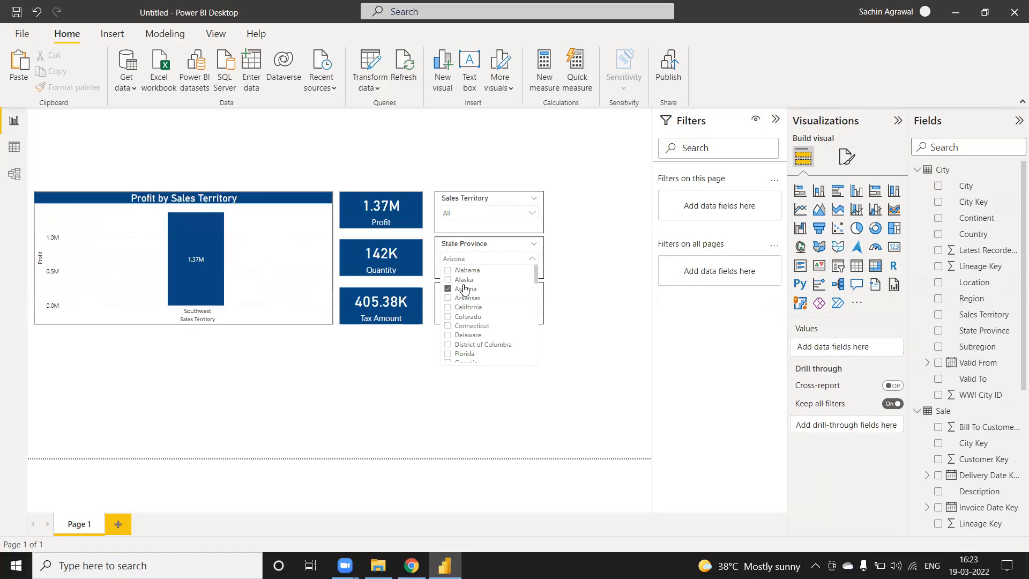
ctrl+click(464, 281)
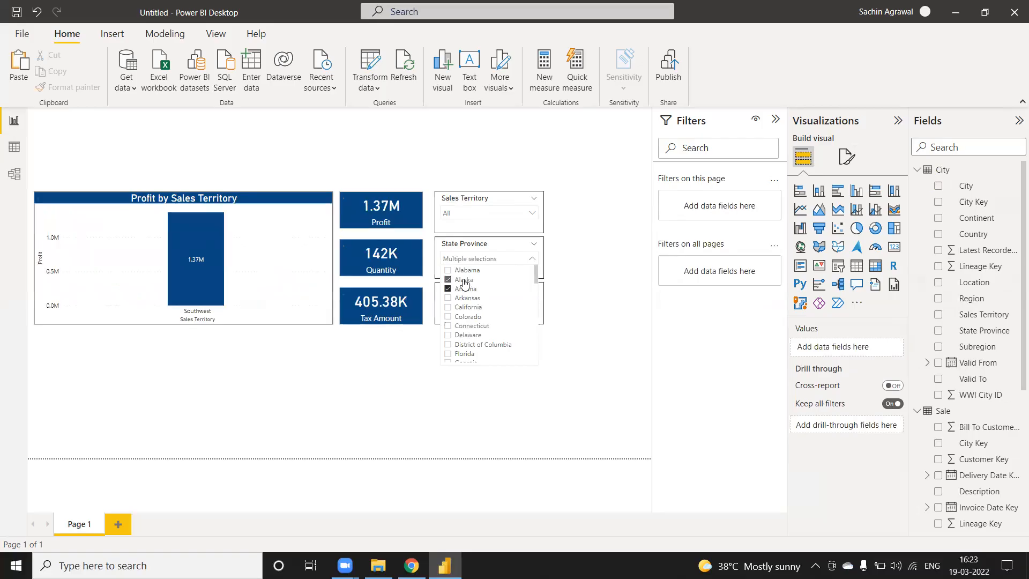
click(524, 244)
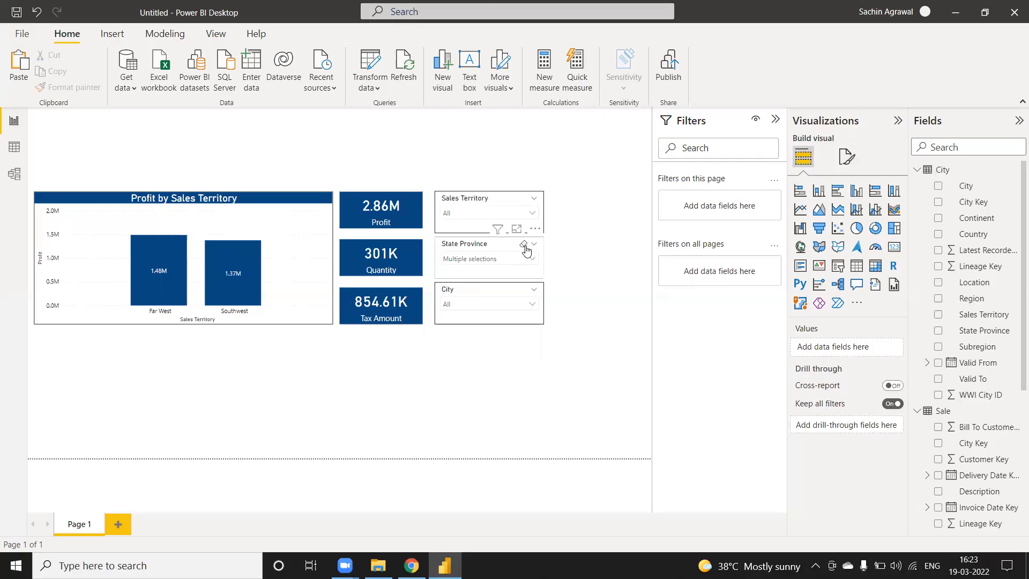
click(585, 230)
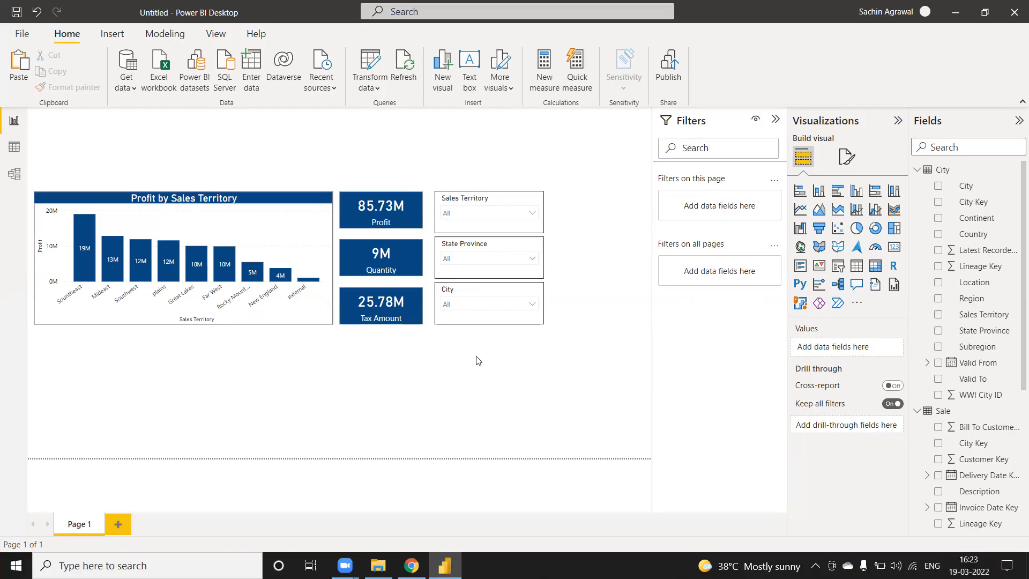
click(504, 245)
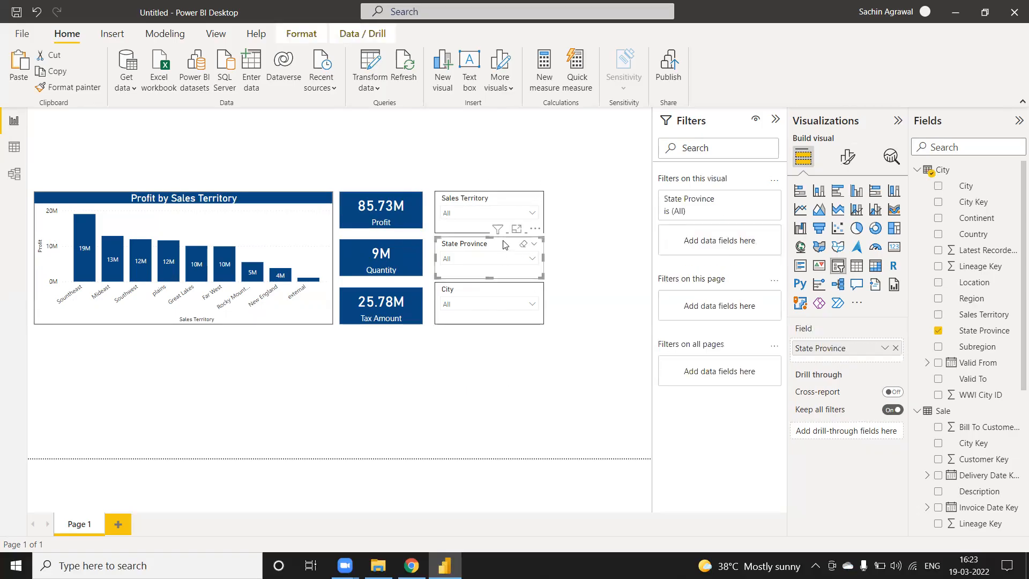
right_click(504, 245)
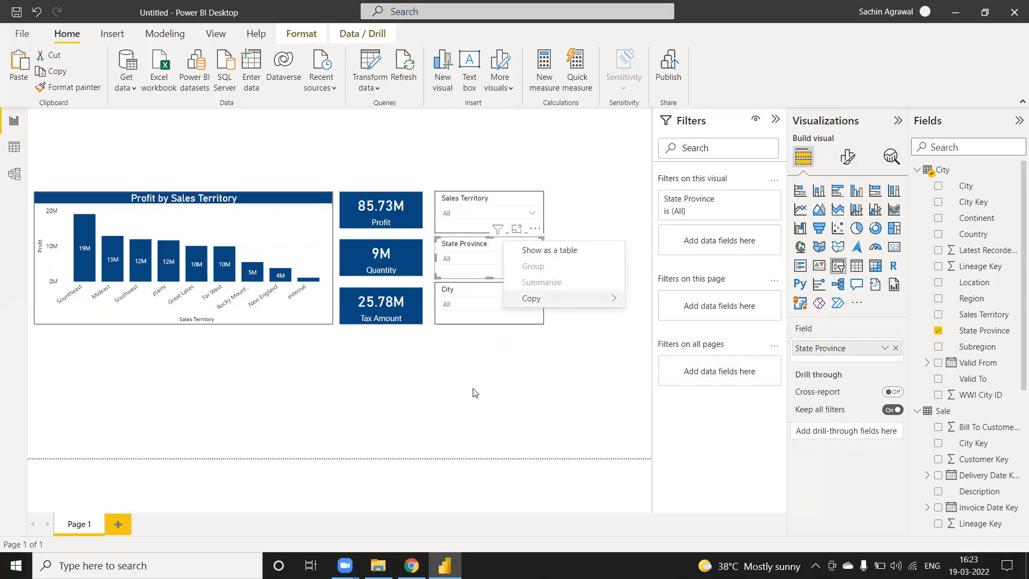
click(557, 402)
click(474, 256)
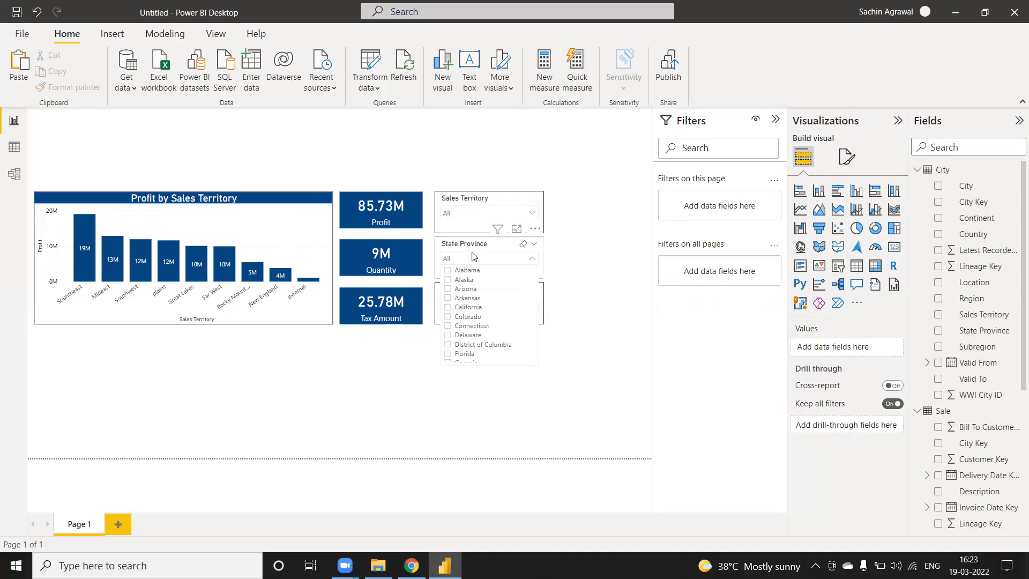
Delete the State Province and City slicers.
click(498, 246)
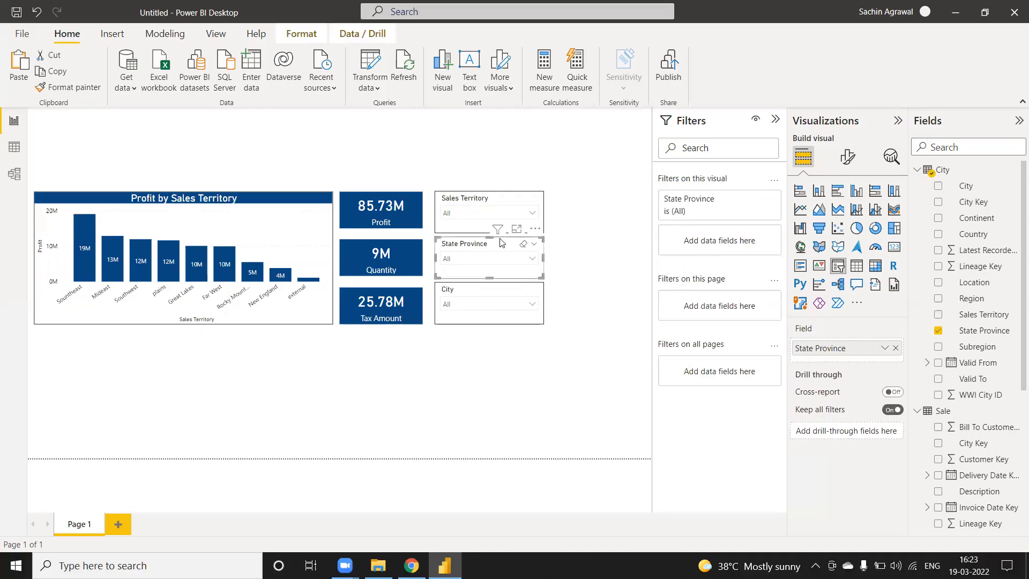
key(Delete)
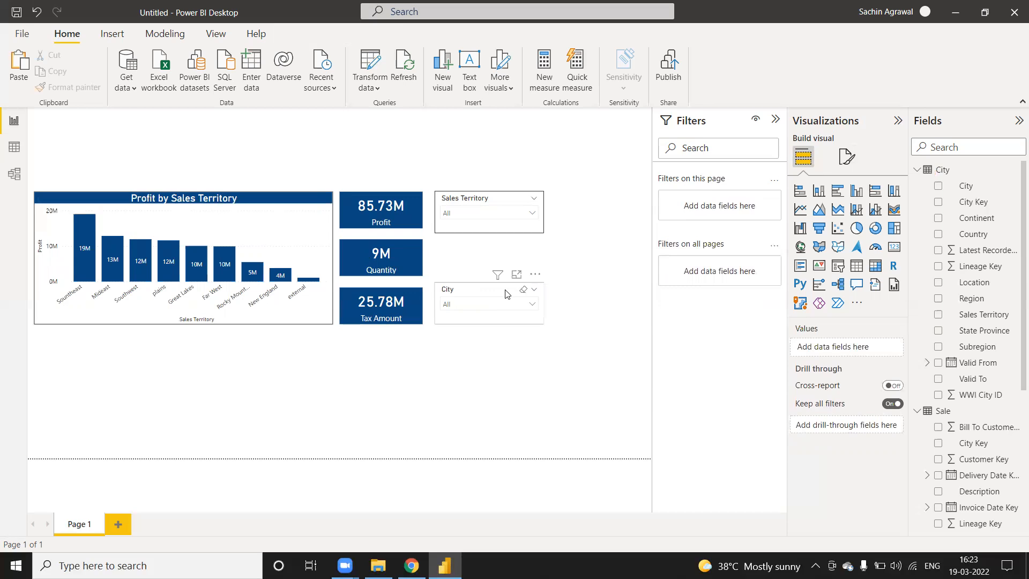
click(504, 293)
key(Delete)
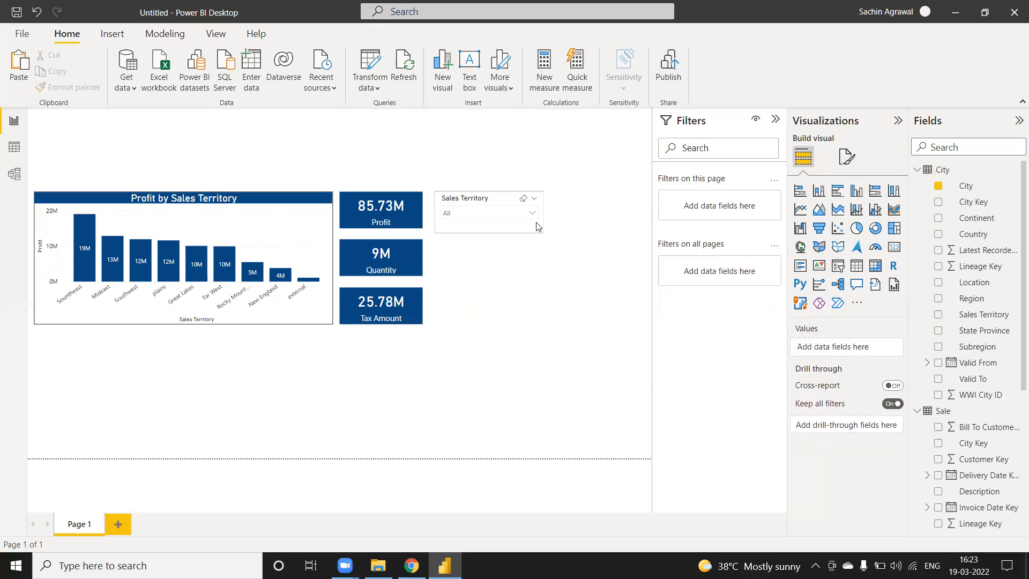
Switch the Sales Territory slicer back to List and stretch it down to the chart's lower edge.
click(533, 213)
click(536, 206)
click(533, 198)
click(509, 216)
drag(490, 233, 487, 328)
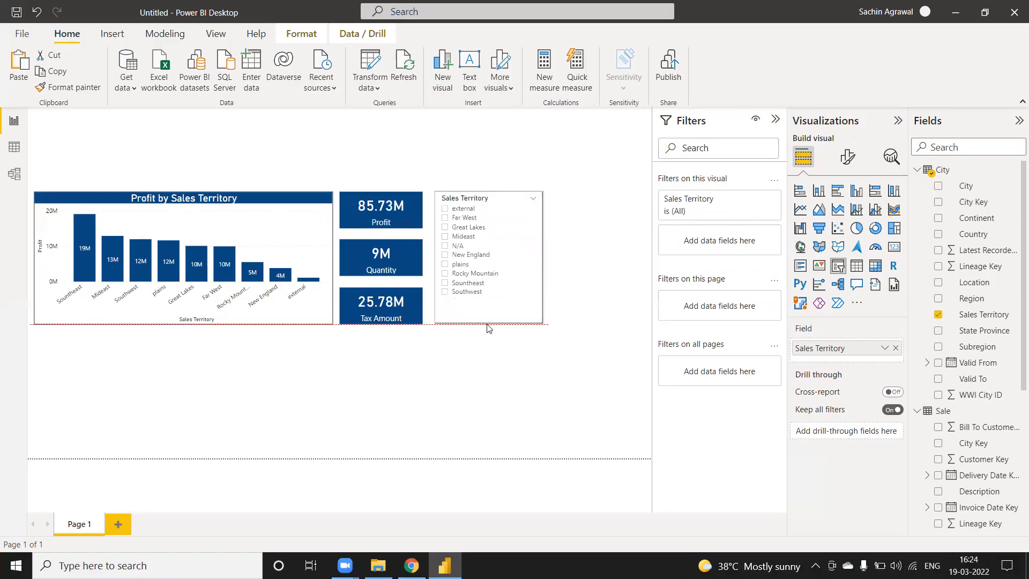
click(432, 384)
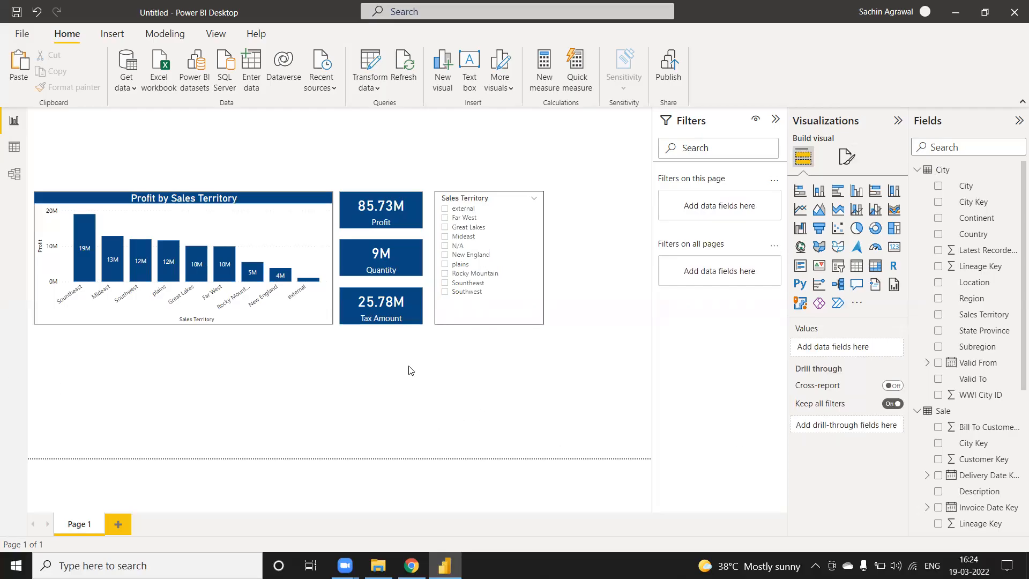
Set the page's canvas type to Custom with a height of 920 px.
click(847, 159)
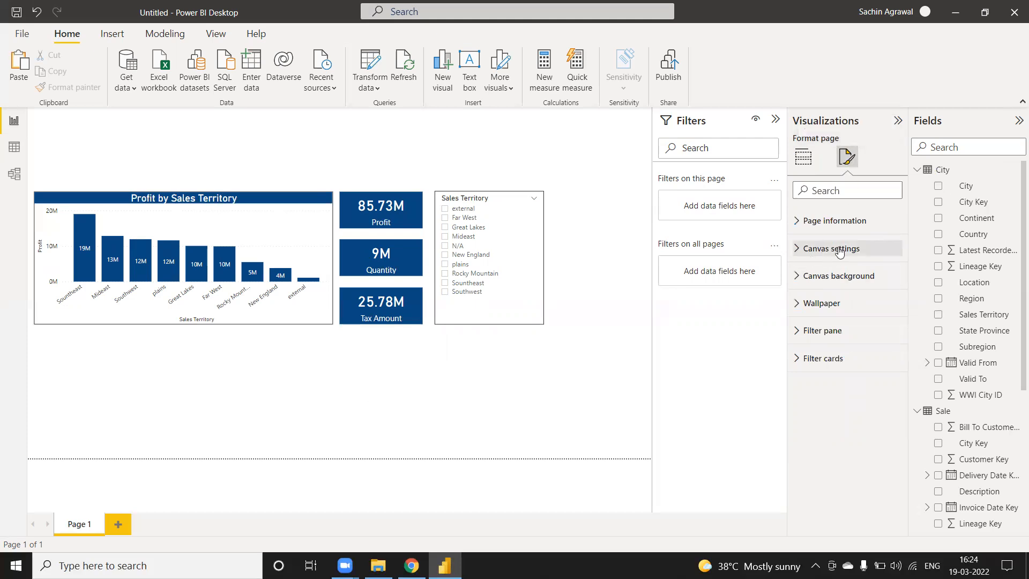
click(798, 252)
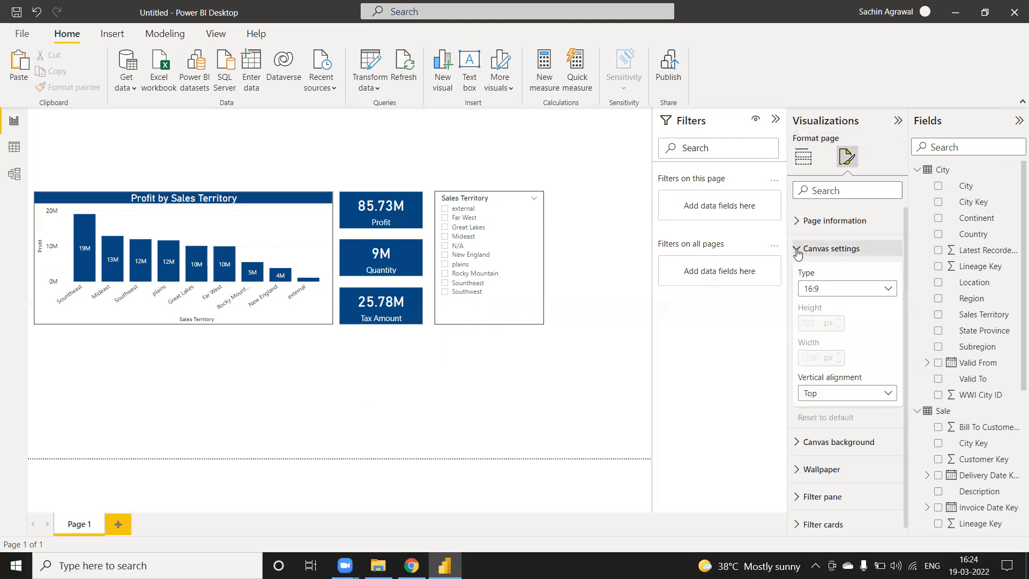
click(840, 291)
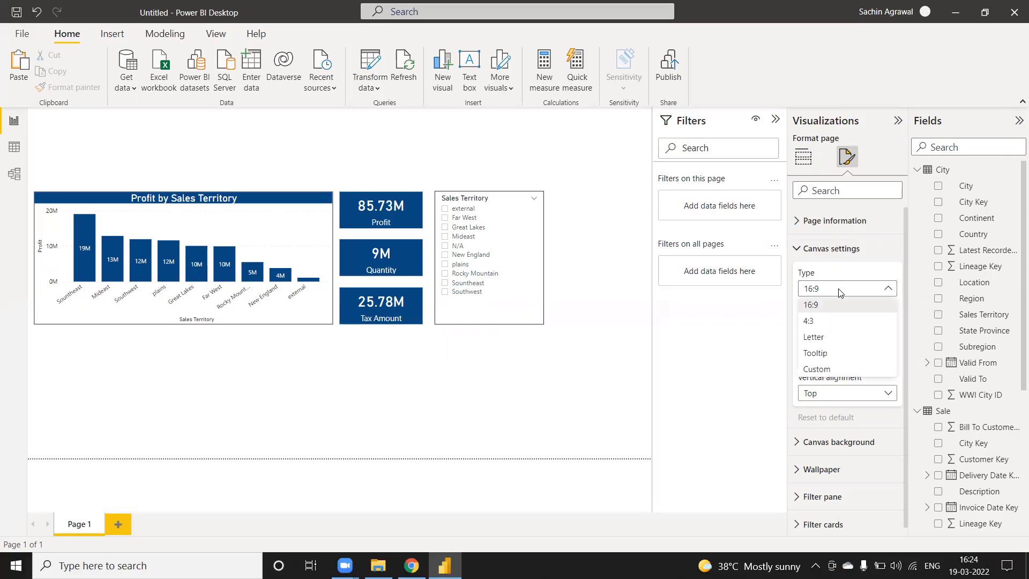
click(825, 368)
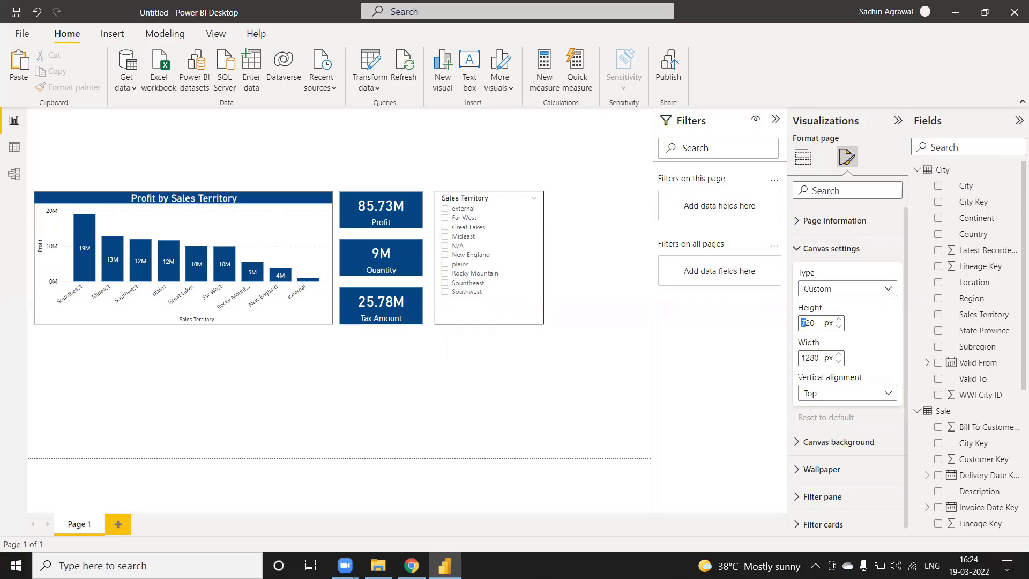
text(9)
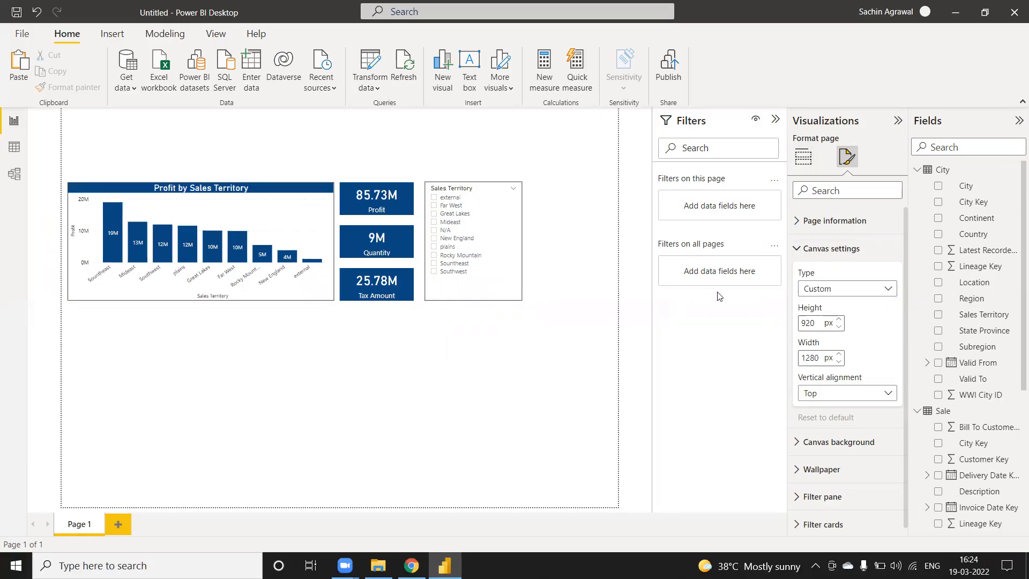
Add an empty table visual below the chart and widen it to span from the chart to the slicer's outer edge.
click(804, 157)
click(852, 271)
drag(194, 163, 190, 392)
drag(329, 425, 523, 488)
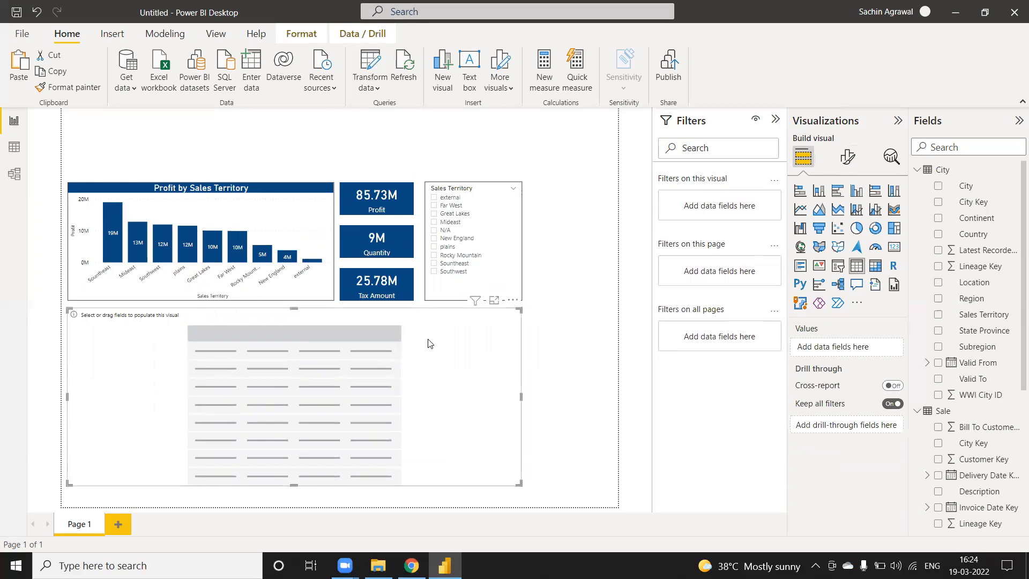
Add the Sales Territory, State Province and City fields from City to the empty table.
drag(985, 315, 375, 347)
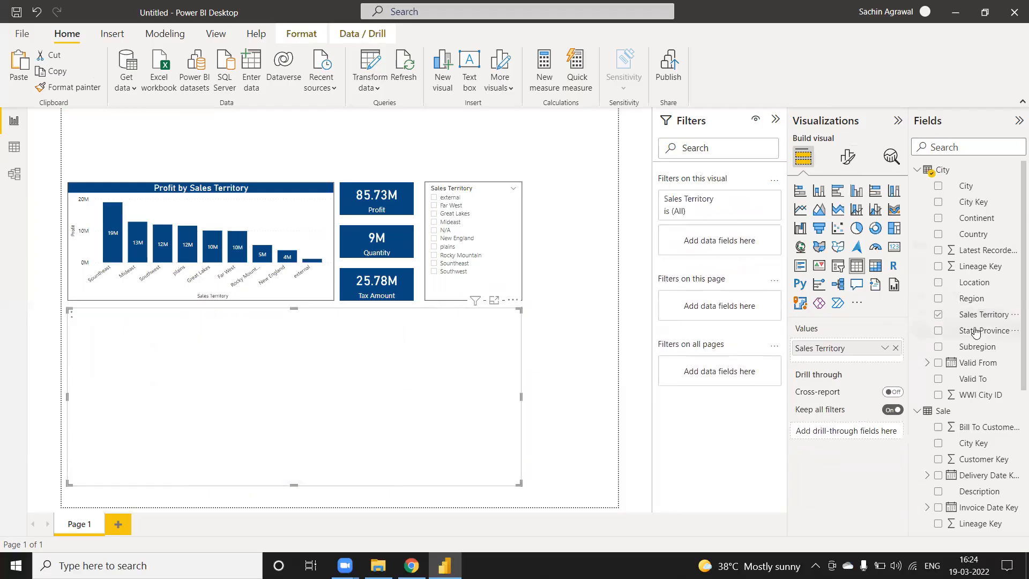
click(938, 330)
drag(966, 185, 343, 356)
Add the Profit, Quantity, Tax Amount and Unit Price fields from Sale as further columns of the table.
scroll(985, 422, down, 5)
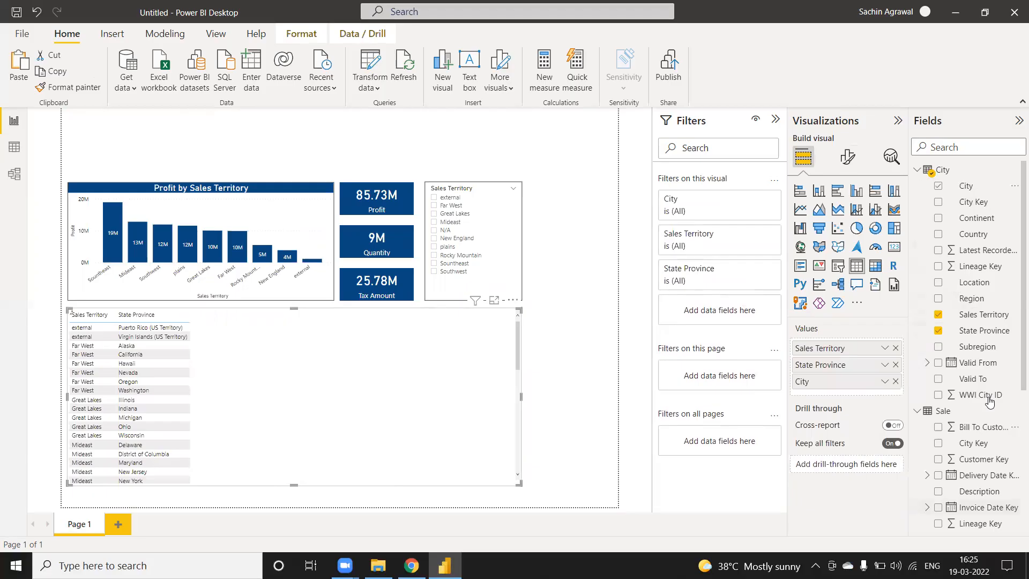
drag(967, 337, 796, 405)
drag(974, 352, 456, 375)
drag(787, 429, 793, 423)
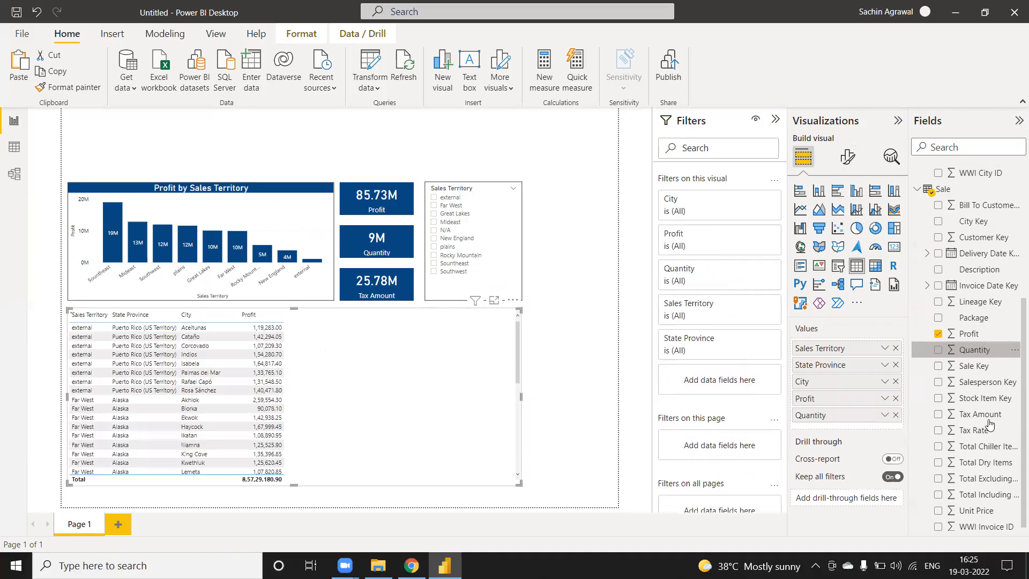
drag(984, 419, 423, 390)
drag(966, 512, 436, 395)
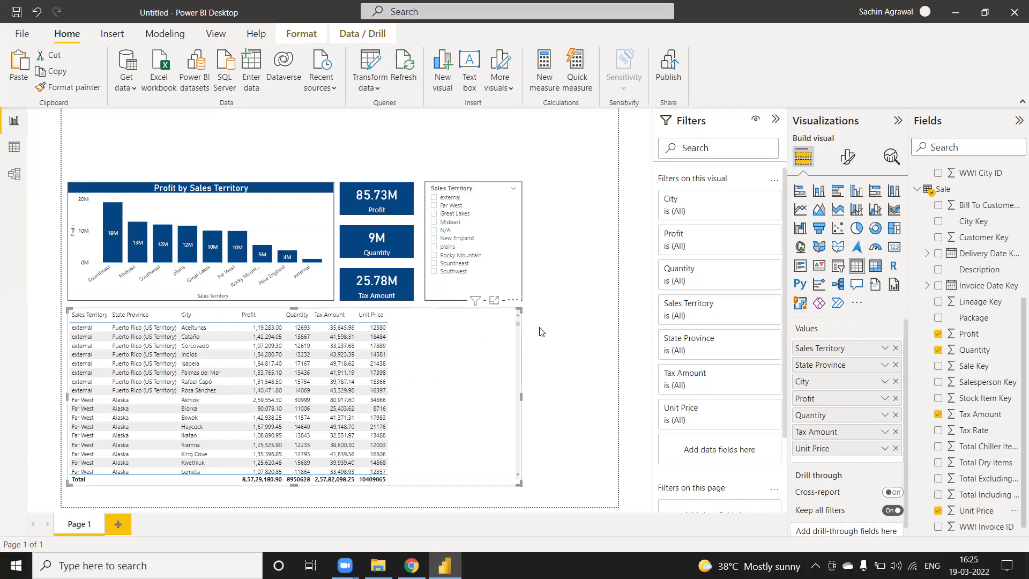
Set the table's global font size to 15 in its grid options.
click(850, 158)
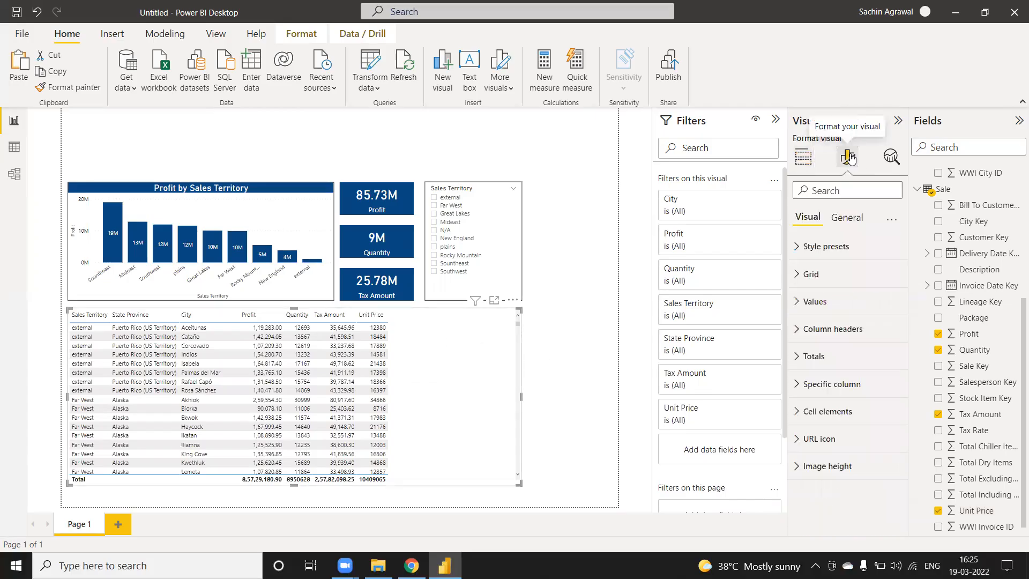
click(823, 276)
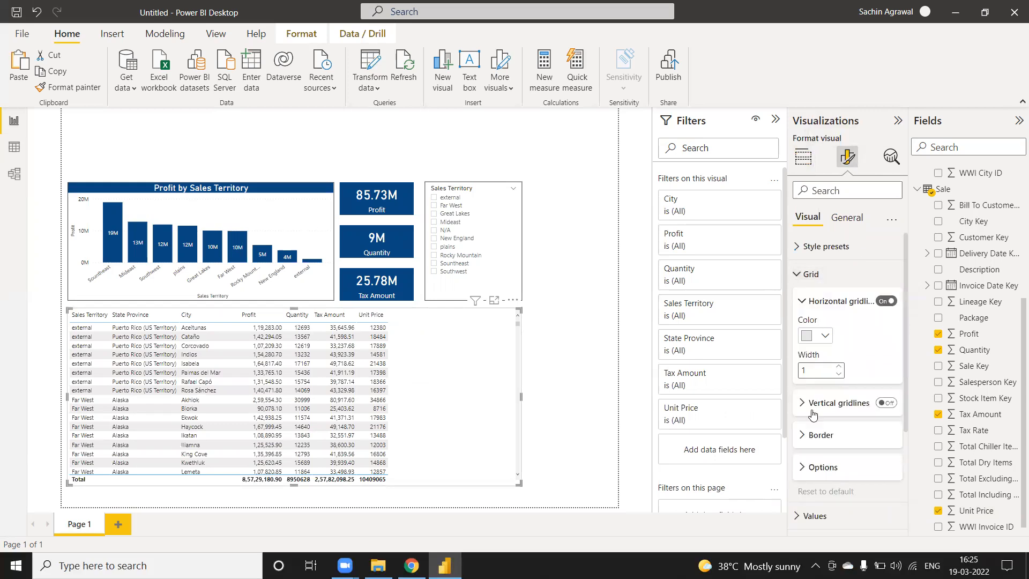
scroll(835, 442, down, 1)
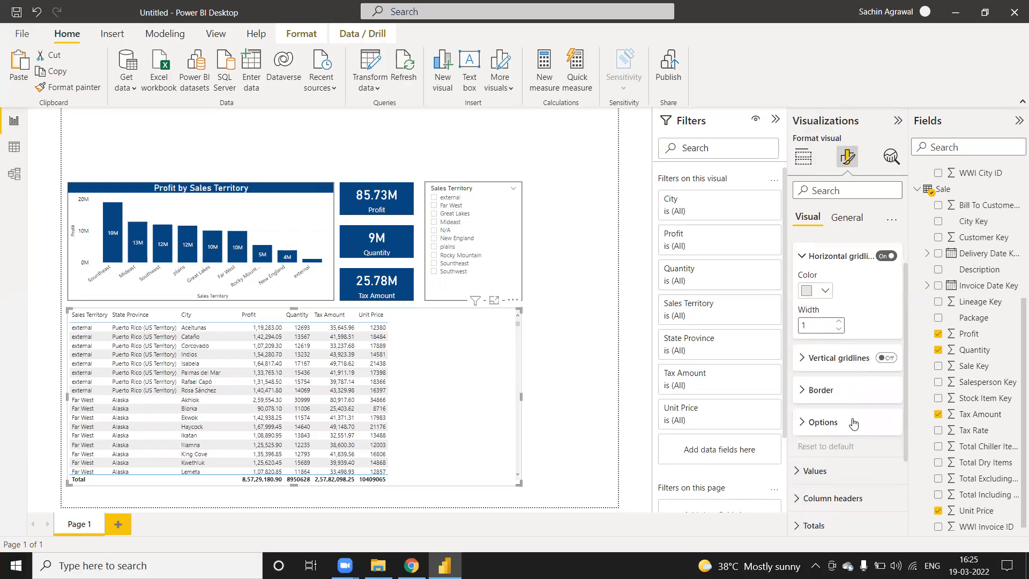
click(802, 425)
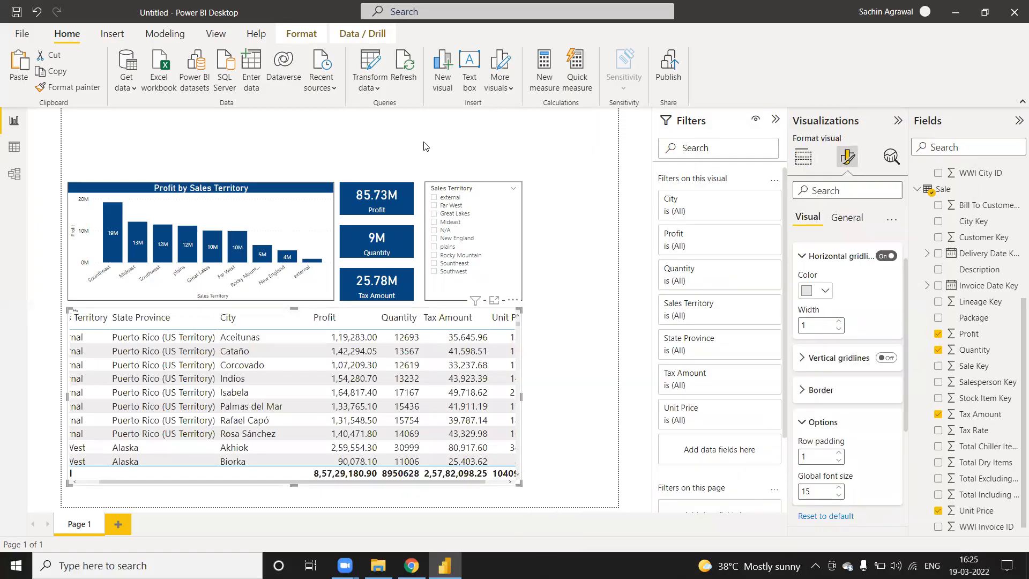
click(425, 146)
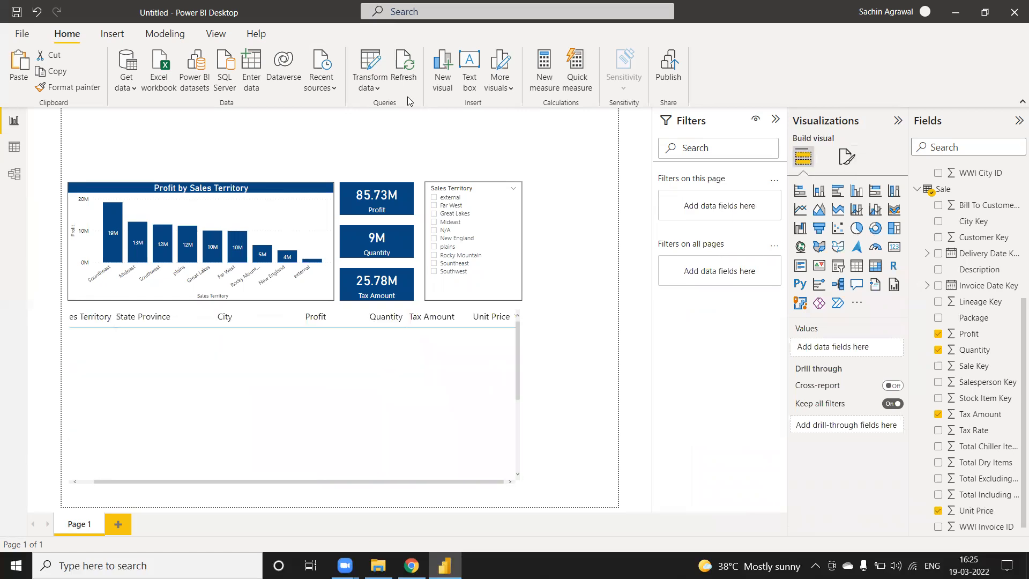
click(550, 350)
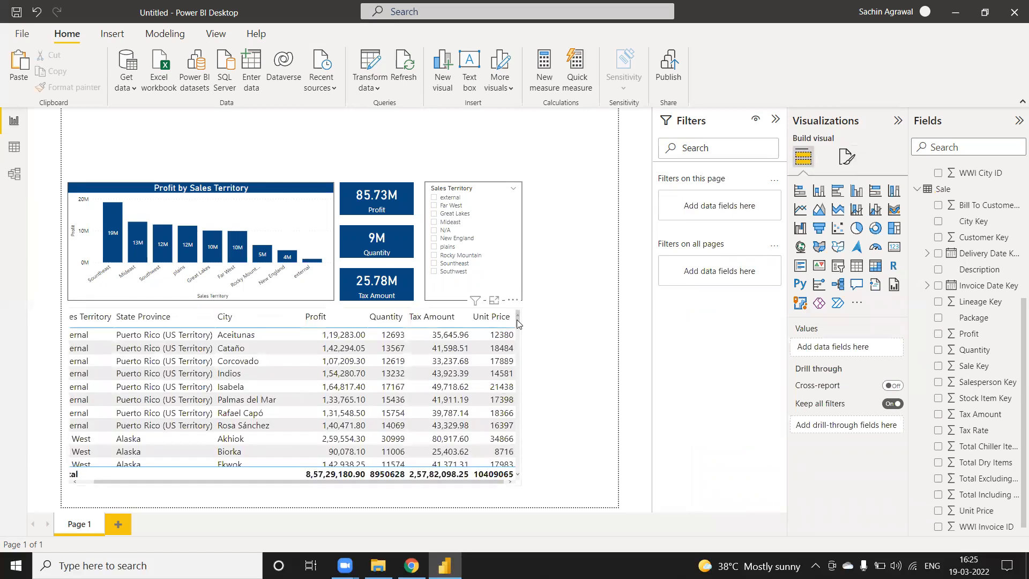
Turn on the visual border around the table.
click(516, 322)
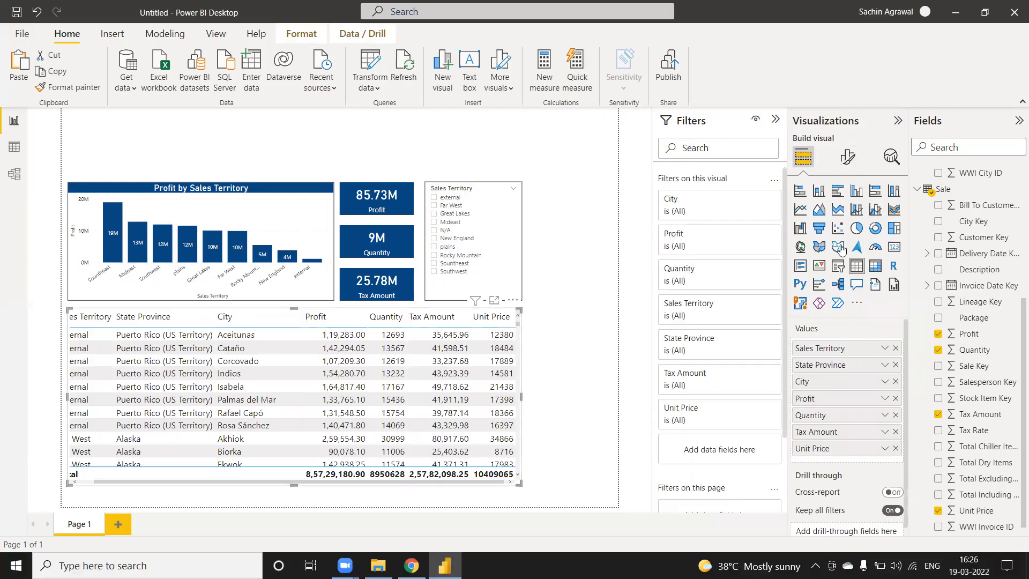
click(854, 163)
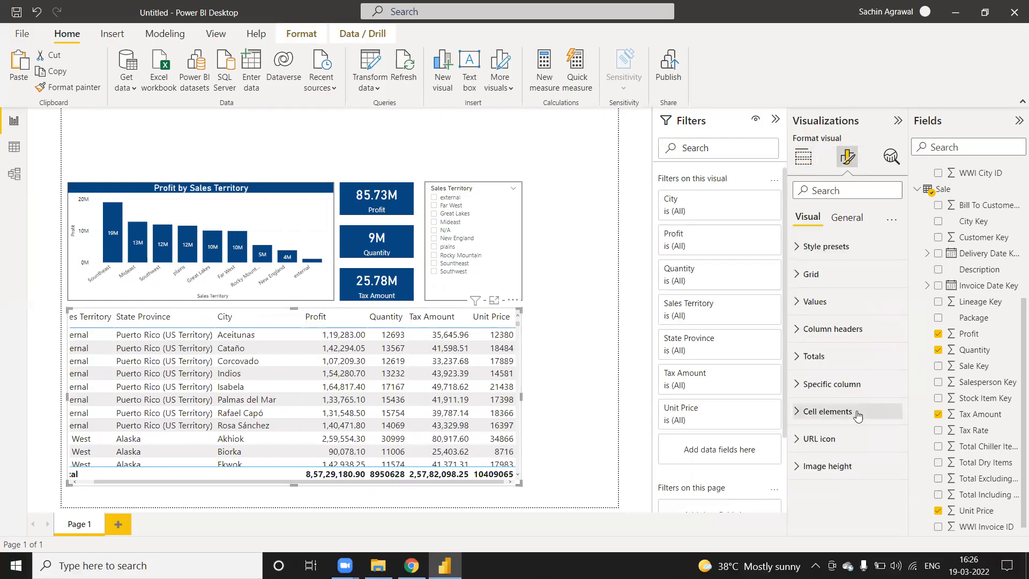
click(852, 222)
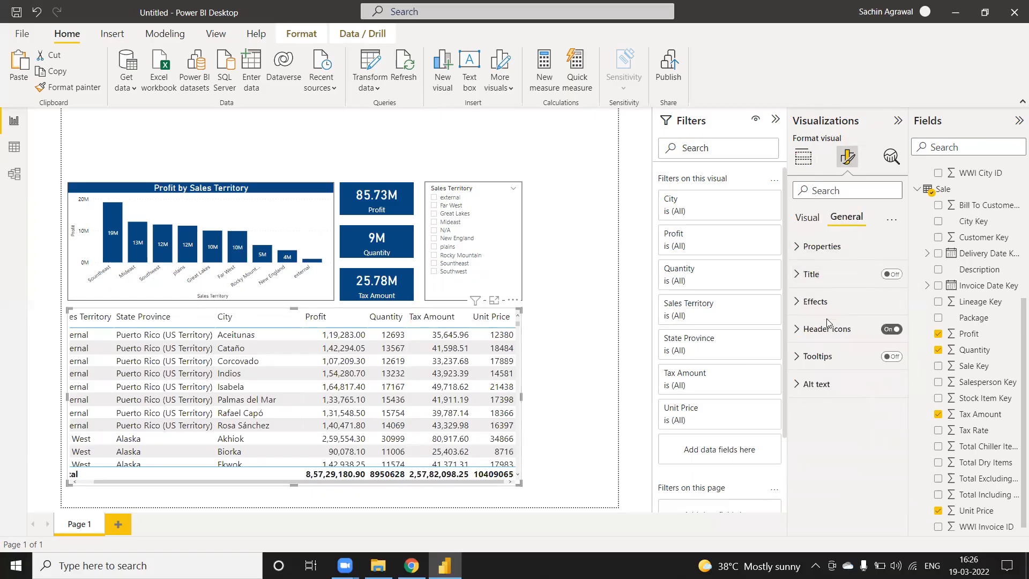
click(812, 302)
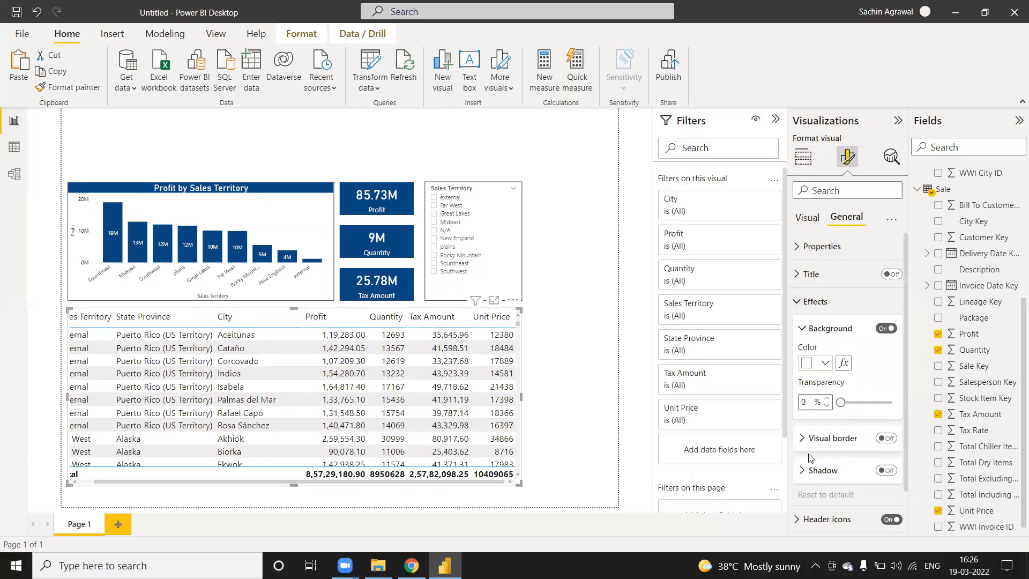
click(887, 440)
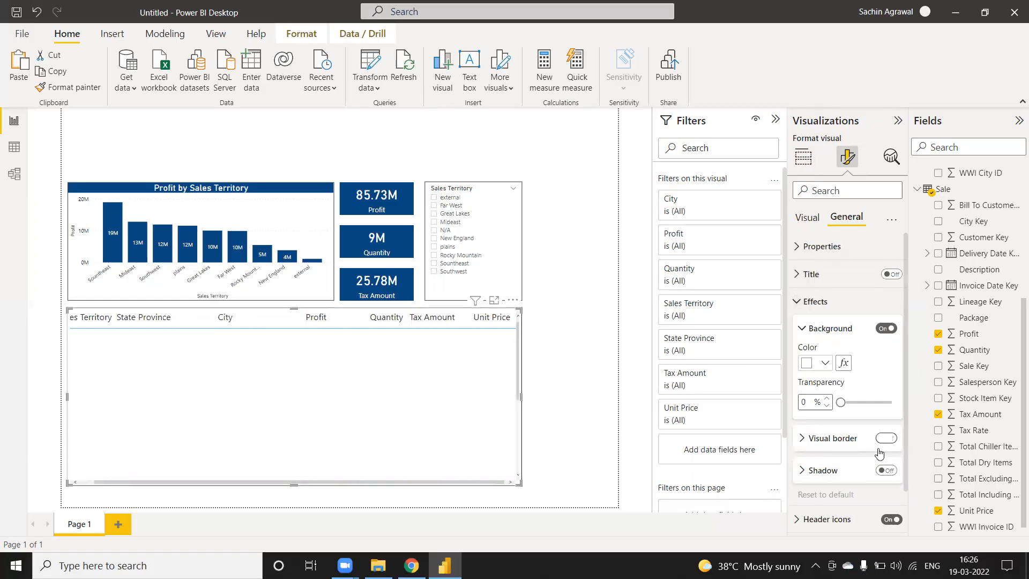
click(539, 336)
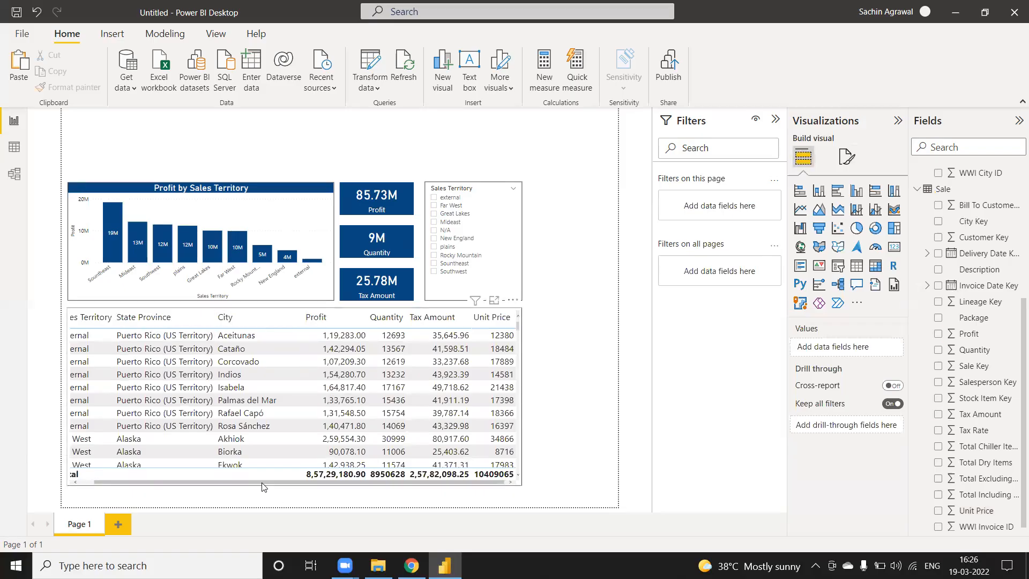
Widen the table until the whole Unit Price column fits, and stretch the Sales Territory slicer to the table's outer edge.
drag(262, 482, 230, 482)
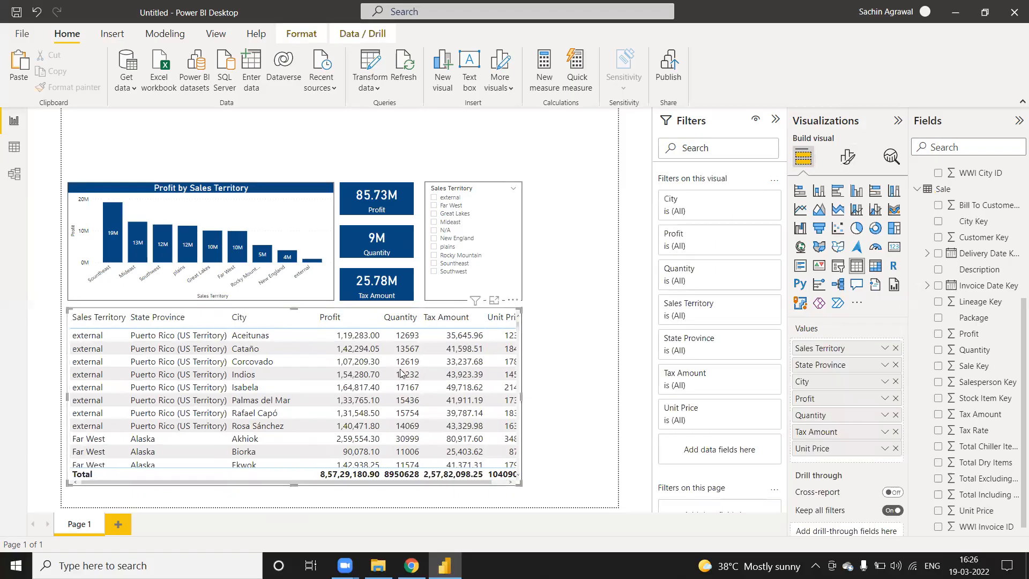
drag(522, 395, 542, 403)
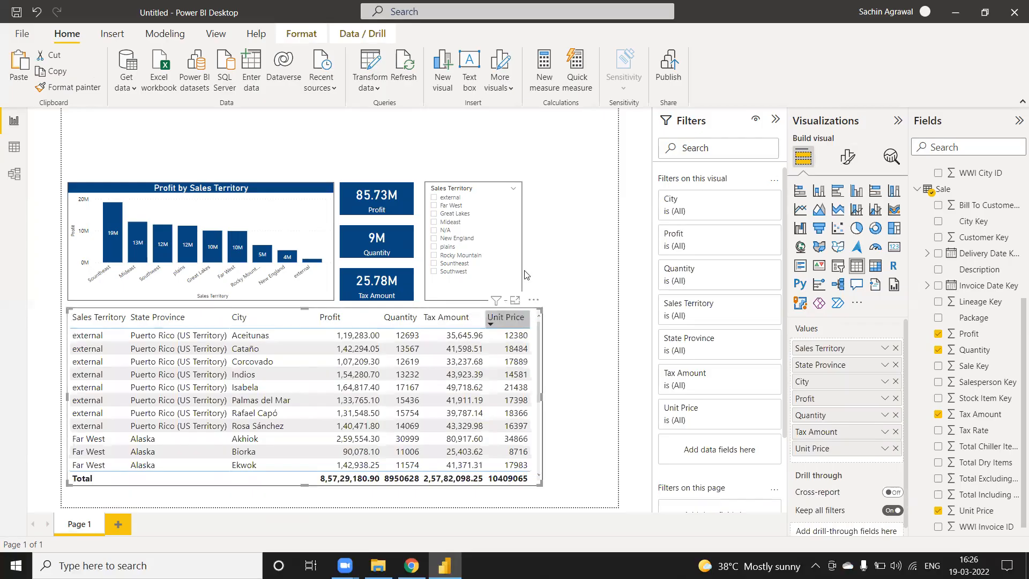
click(520, 244)
drag(540, 250, 542, 250)
click(560, 299)
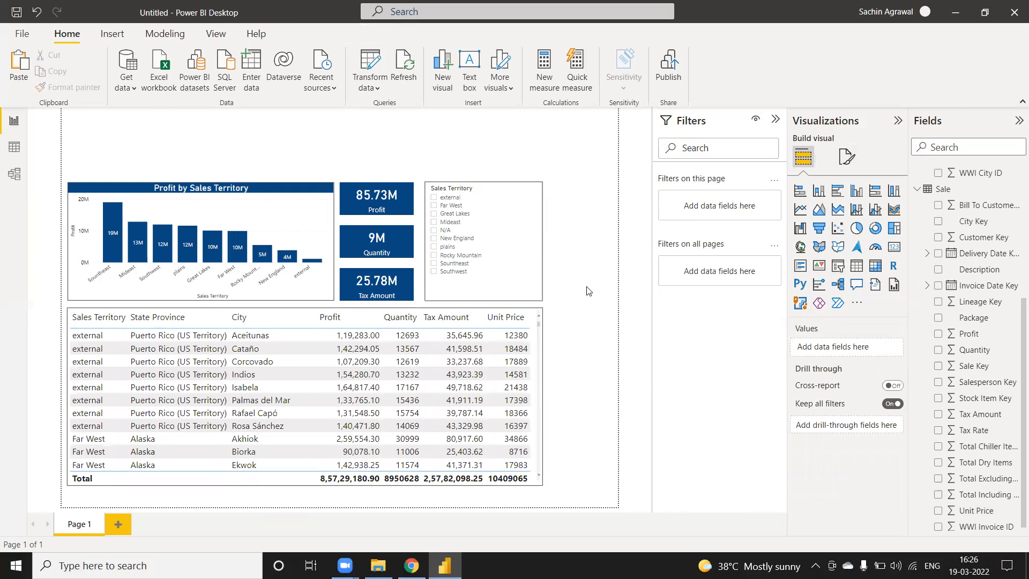
Try the Bold header style preset on the table.
click(538, 314)
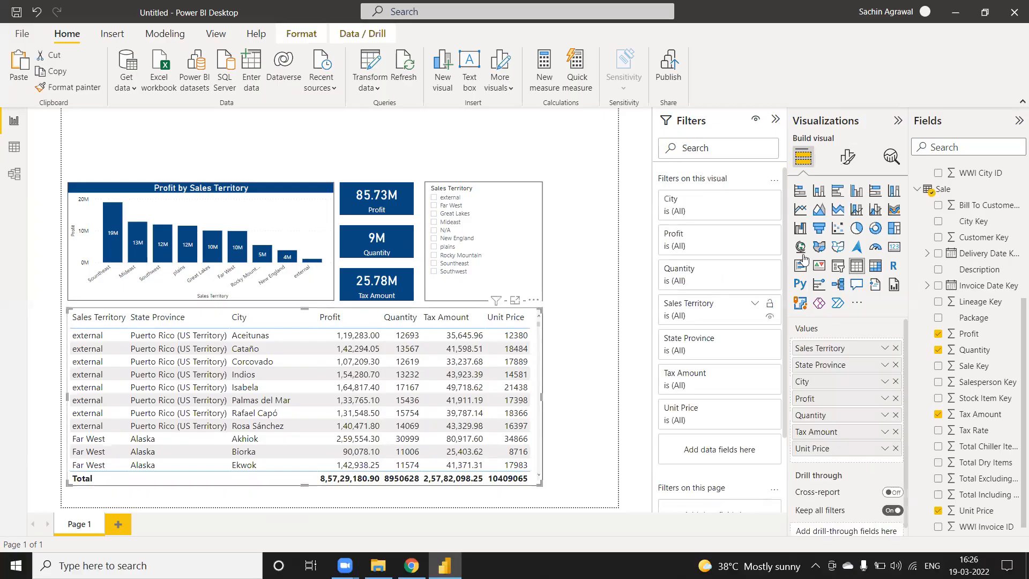
click(848, 158)
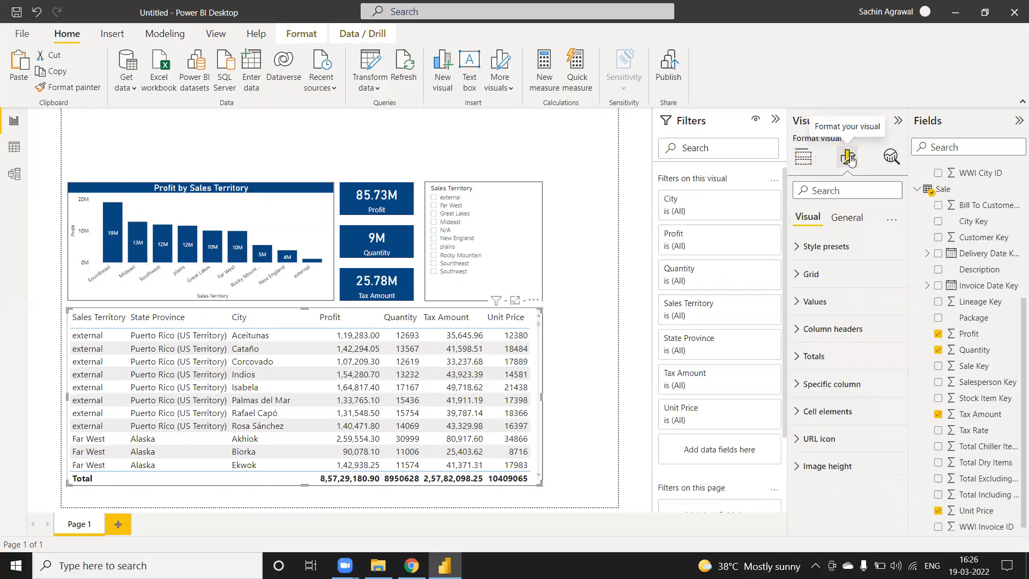
click(810, 250)
click(831, 274)
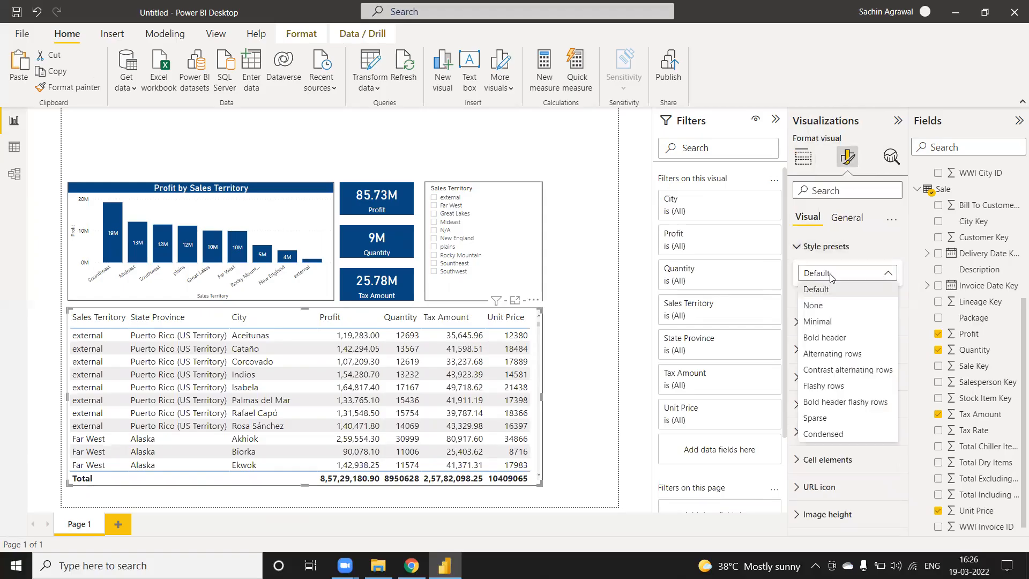
click(826, 338)
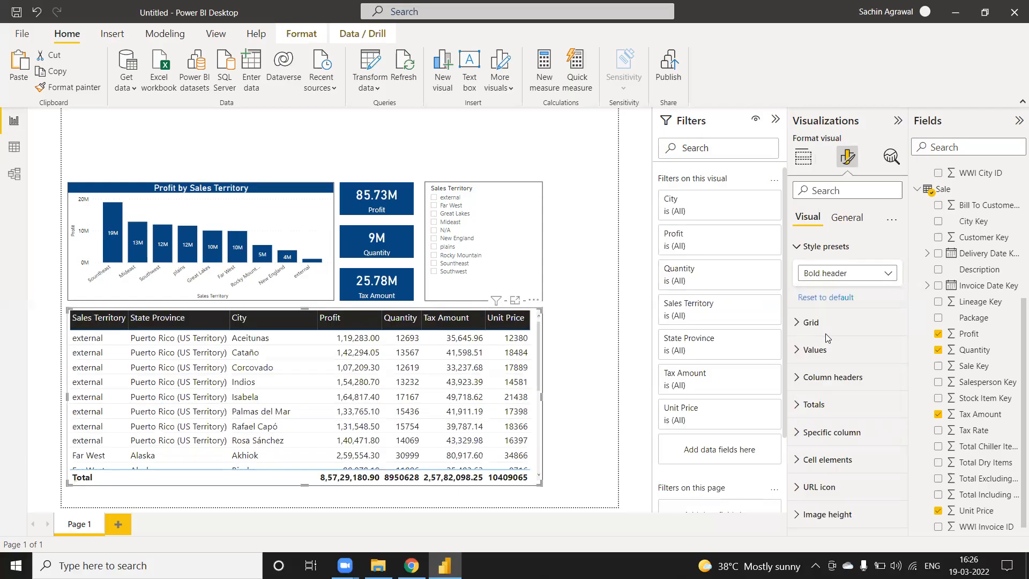
Try the Alternating rows and Contrast alternating rows style presets on the table.
click(834, 274)
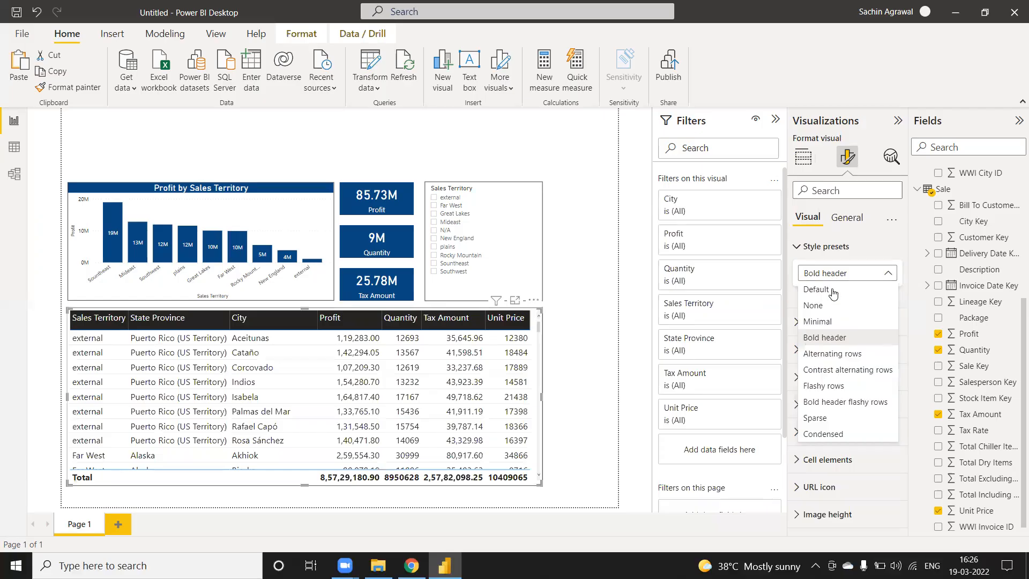
click(835, 355)
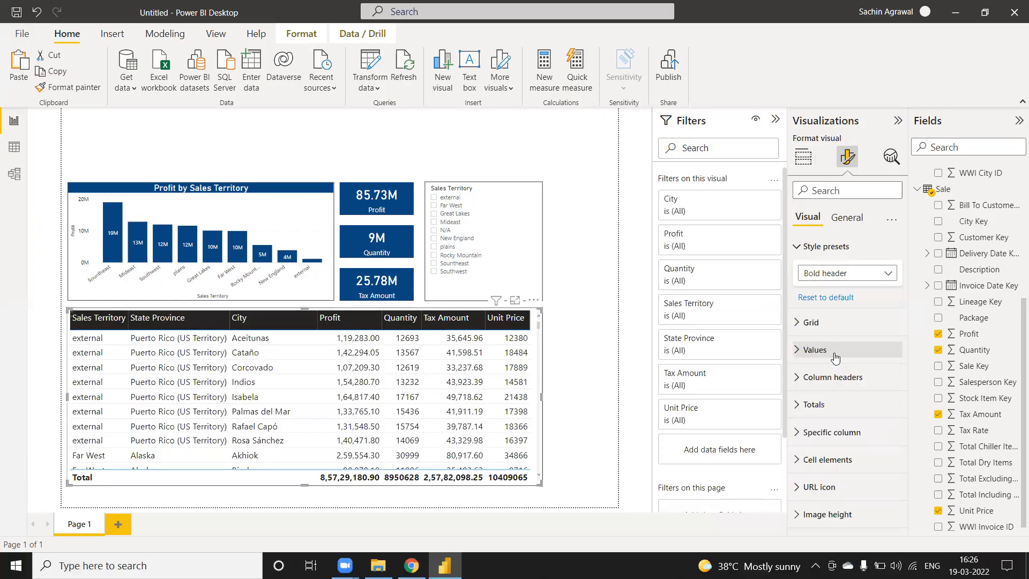
click(826, 280)
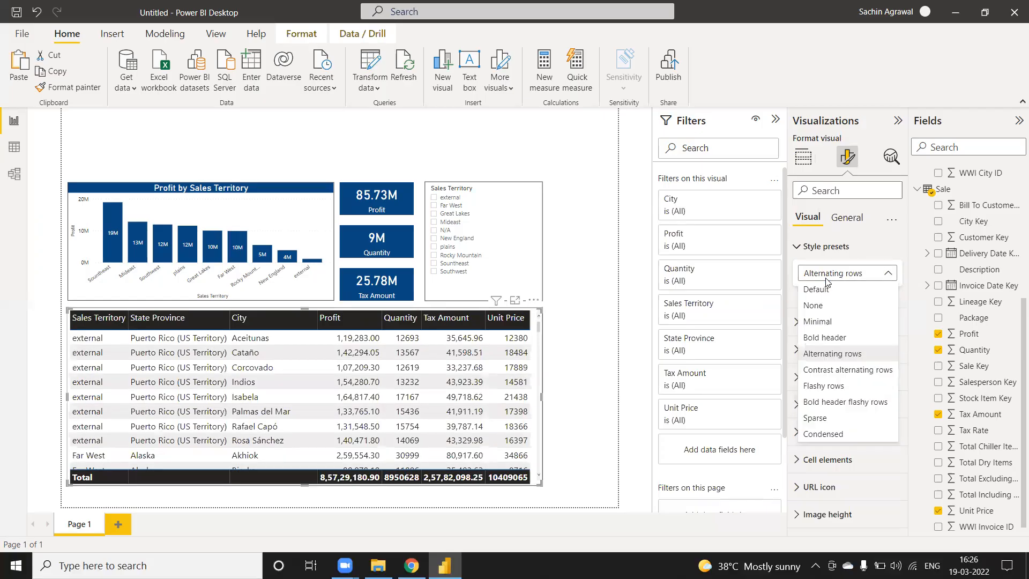
click(829, 370)
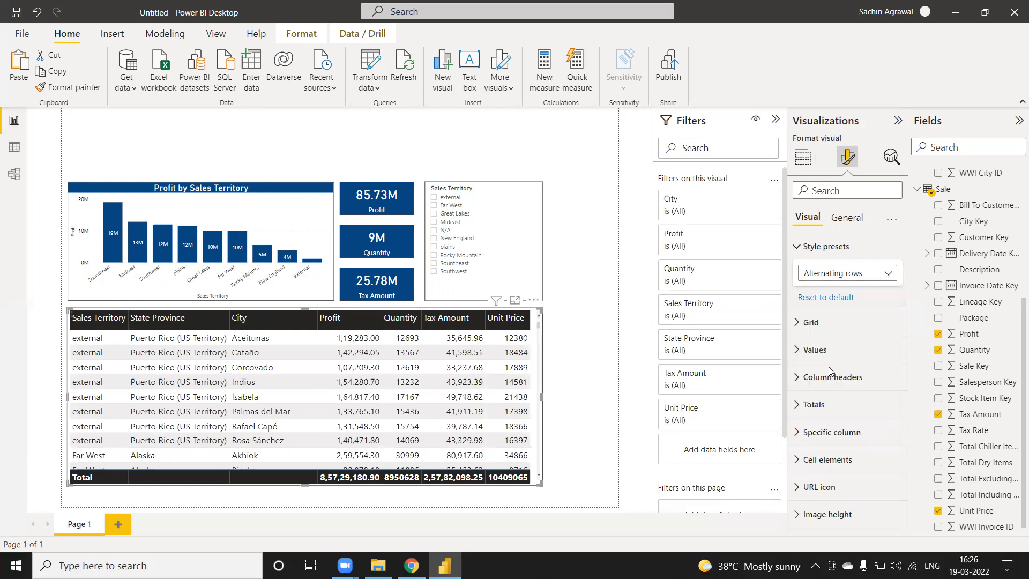
Try the Flashy rows and Bold header flashy rows style presets on the table.
click(842, 279)
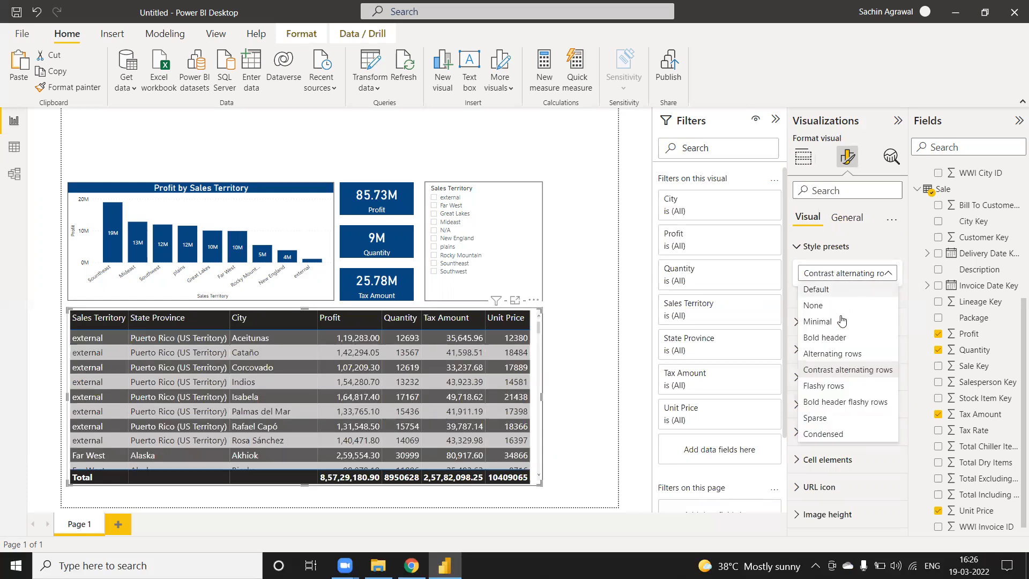
key(Escape)
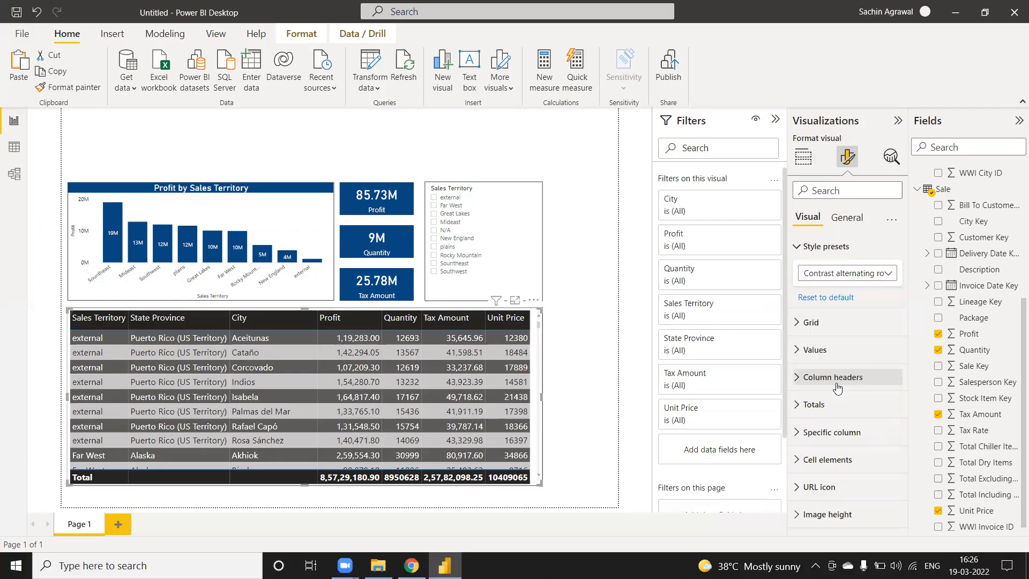
click(816, 274)
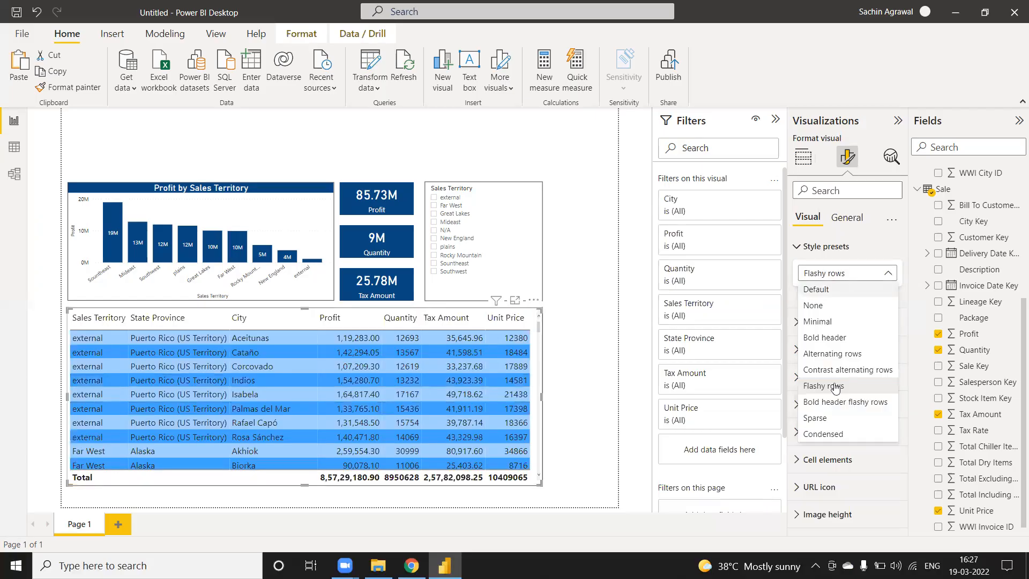
click(838, 403)
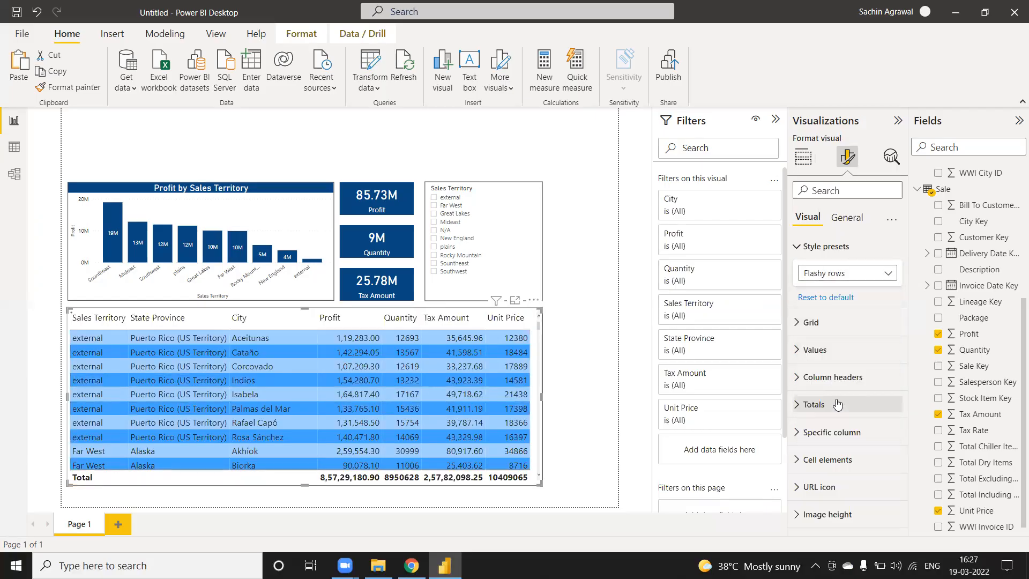
Try the Sparse and Condensed style presets on the table.
click(833, 275)
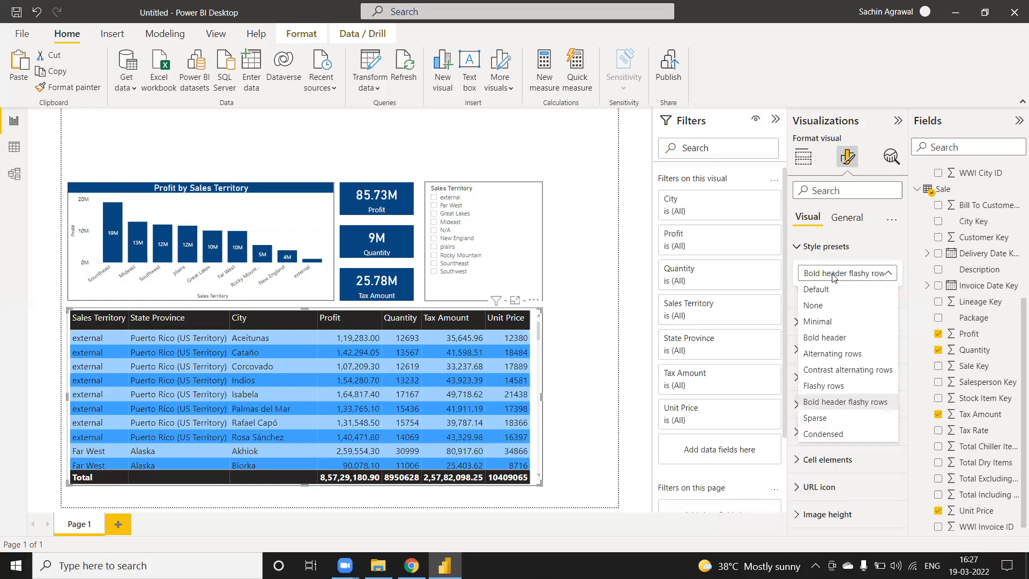
click(828, 419)
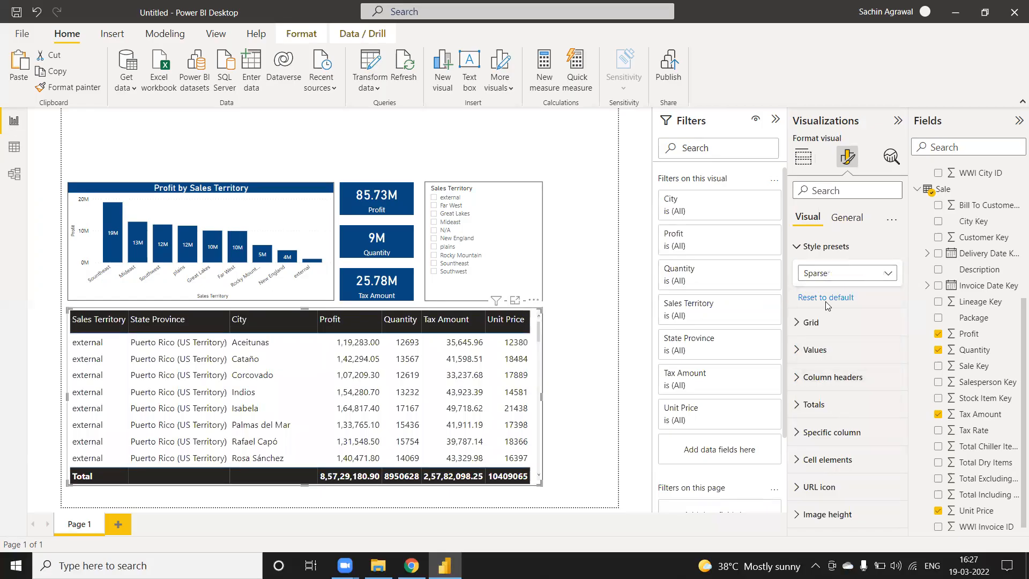
click(826, 275)
key(Escape)
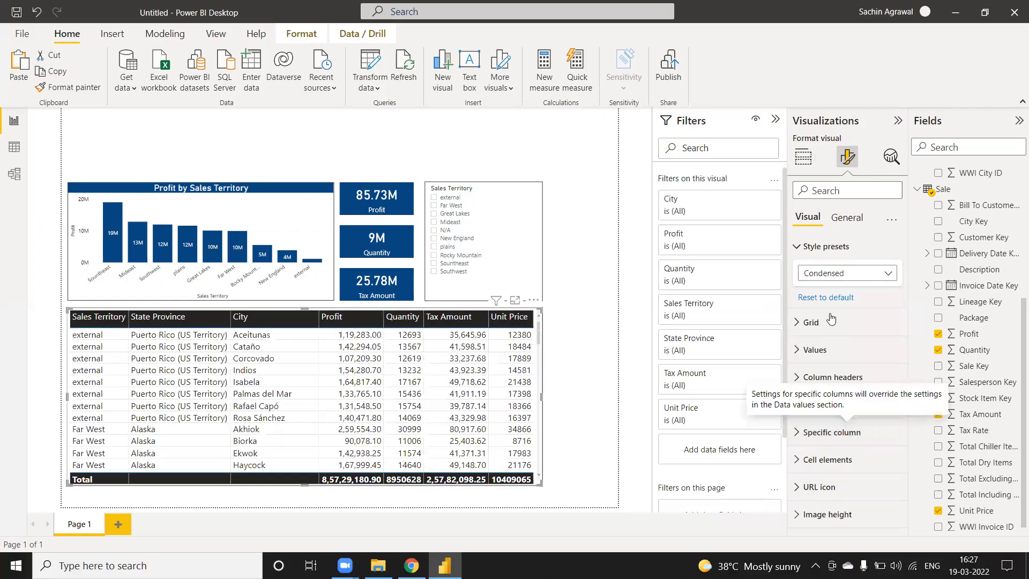
Apply the Alternating rows style preset to the table.
click(830, 277)
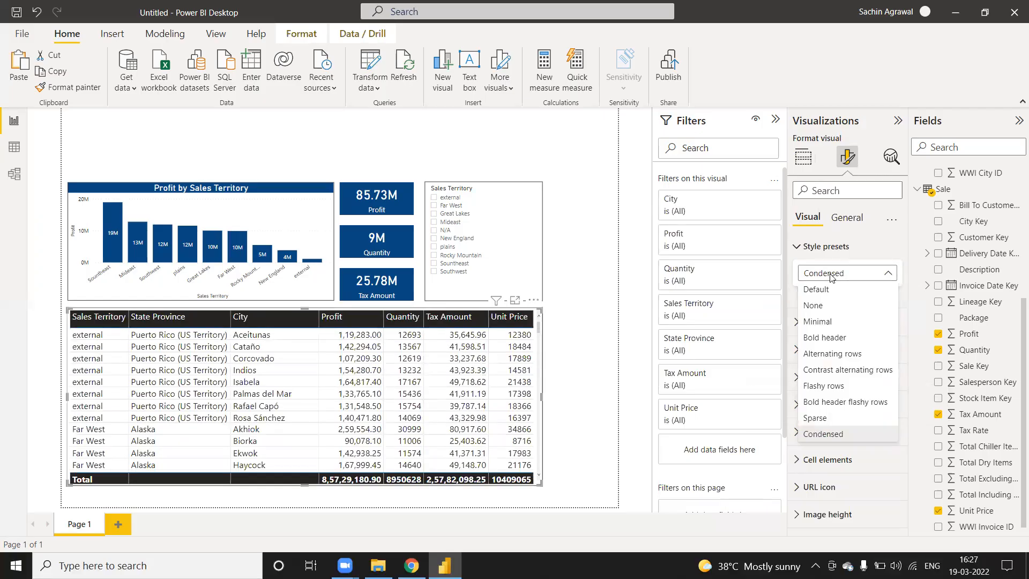
click(829, 355)
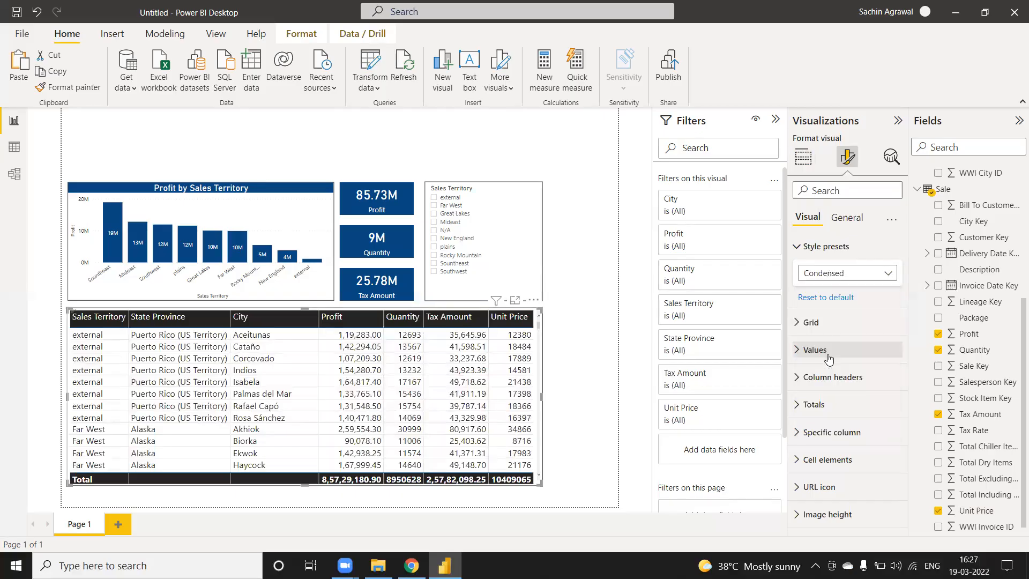
click(798, 247)
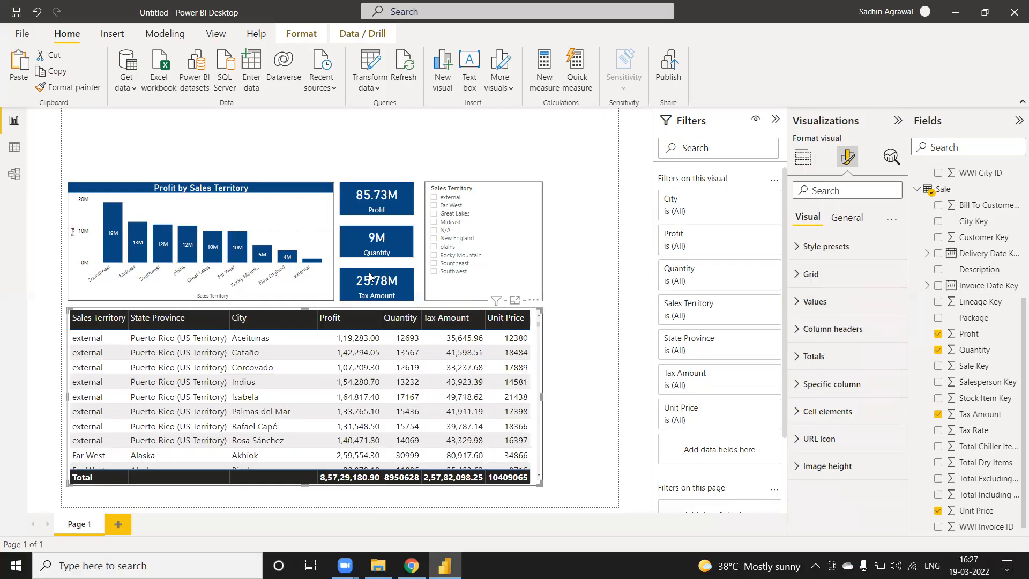
Set the table's column header background to the recently used dark blue that matches the KPI cards.
click(376, 249)
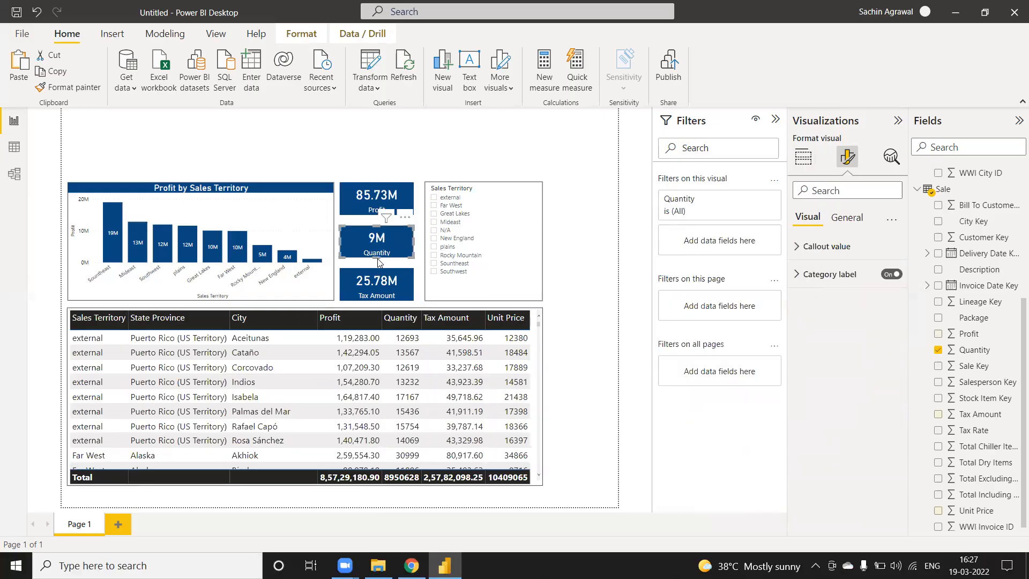
click(540, 321)
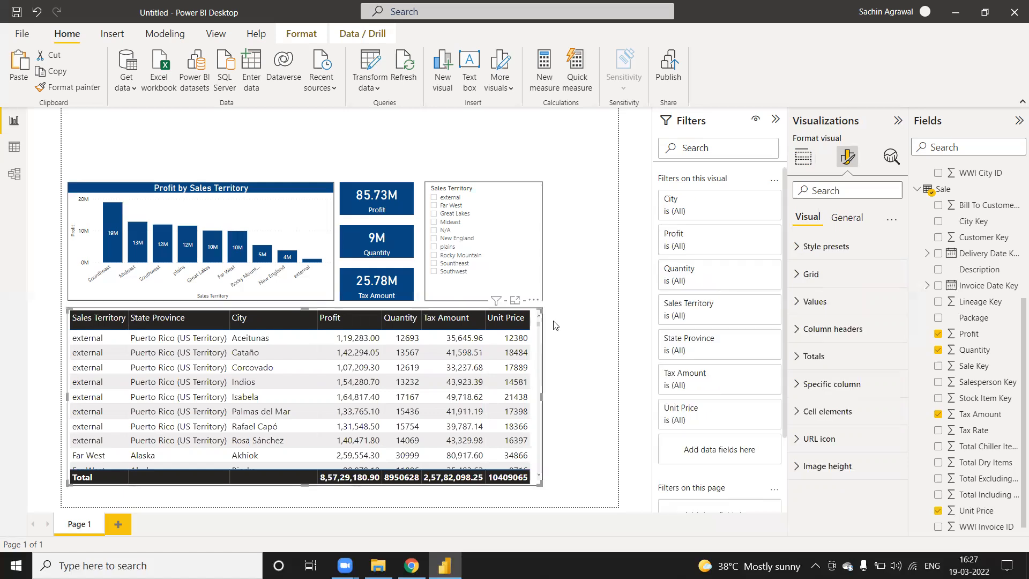
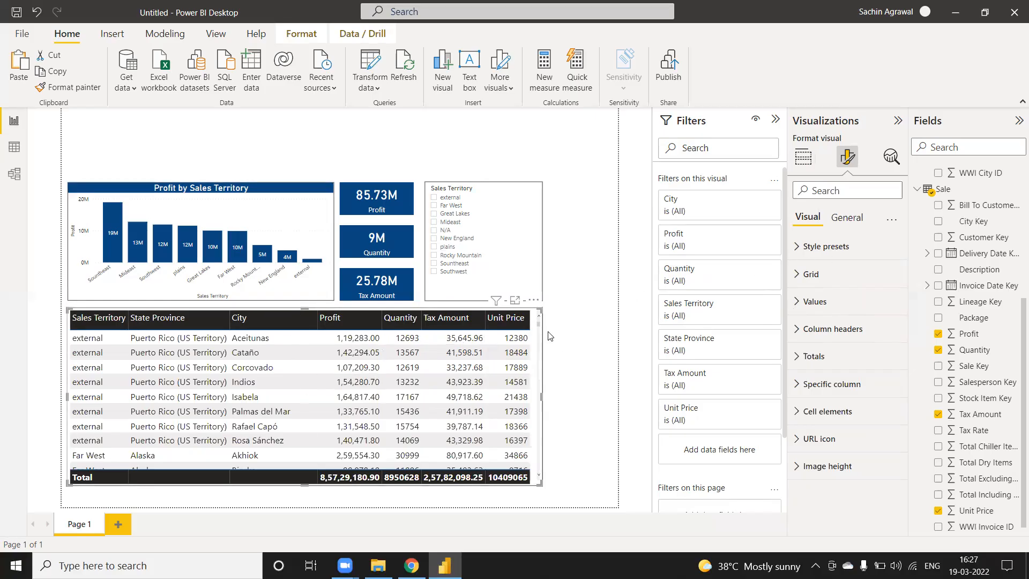
click(795, 332)
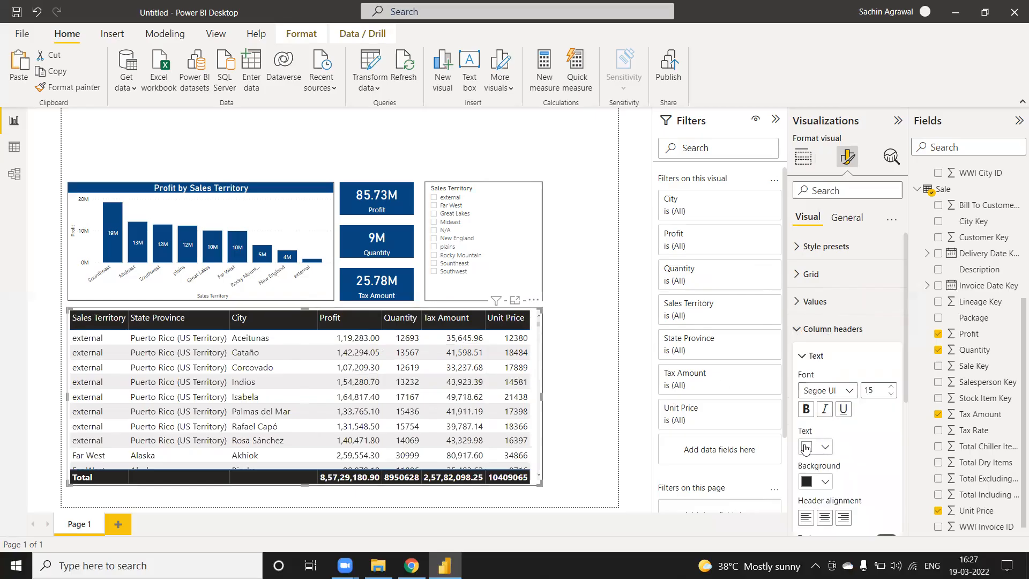
click(826, 482)
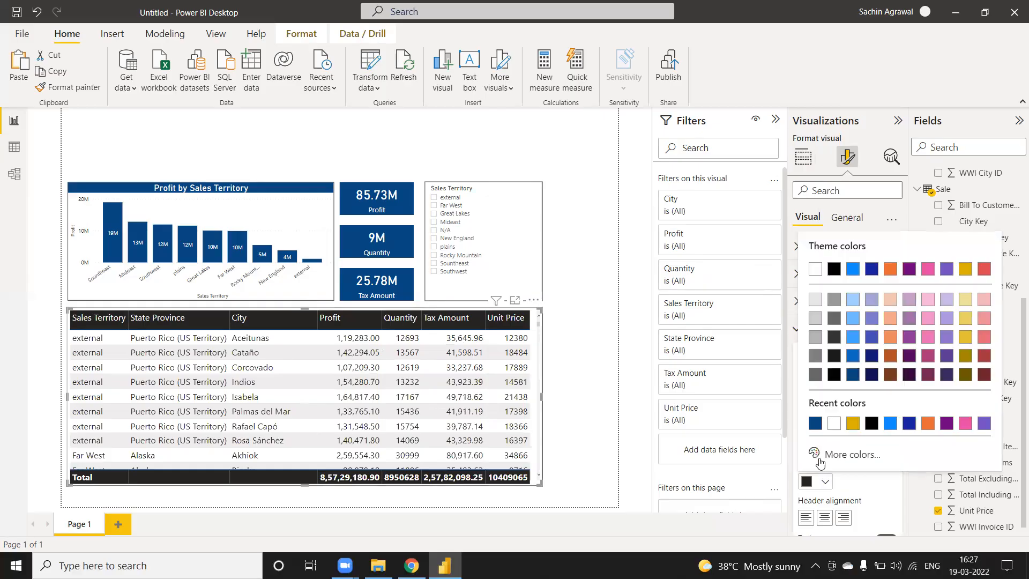
click(814, 424)
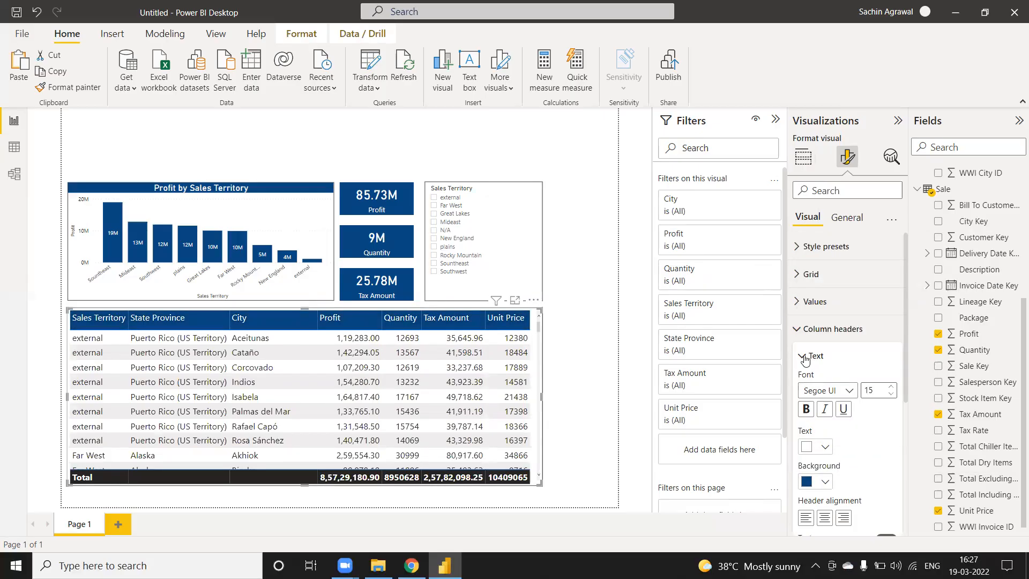
click(797, 329)
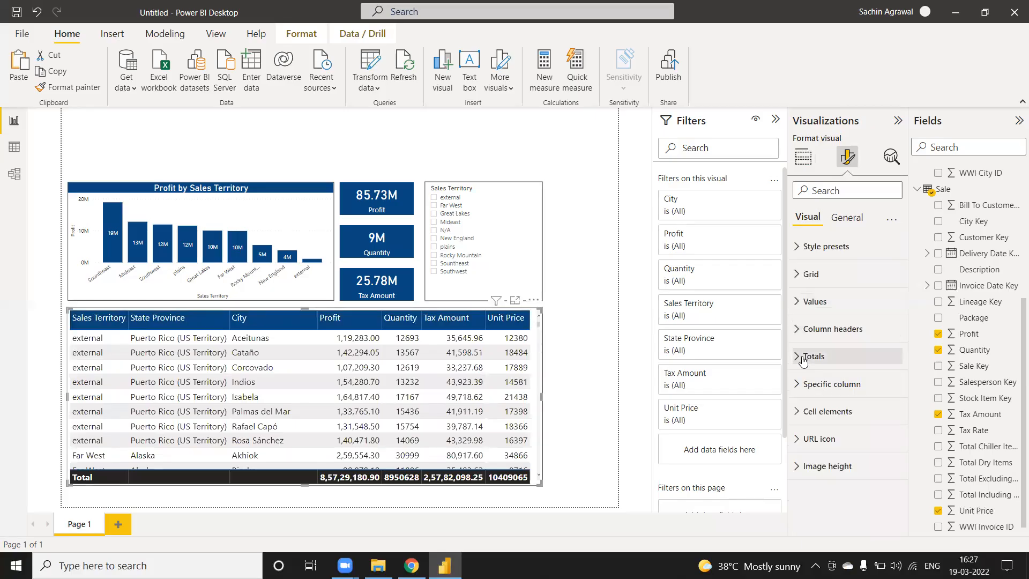
Set the background of the table's totals row to the same dark blue as the column headers.
click(807, 356)
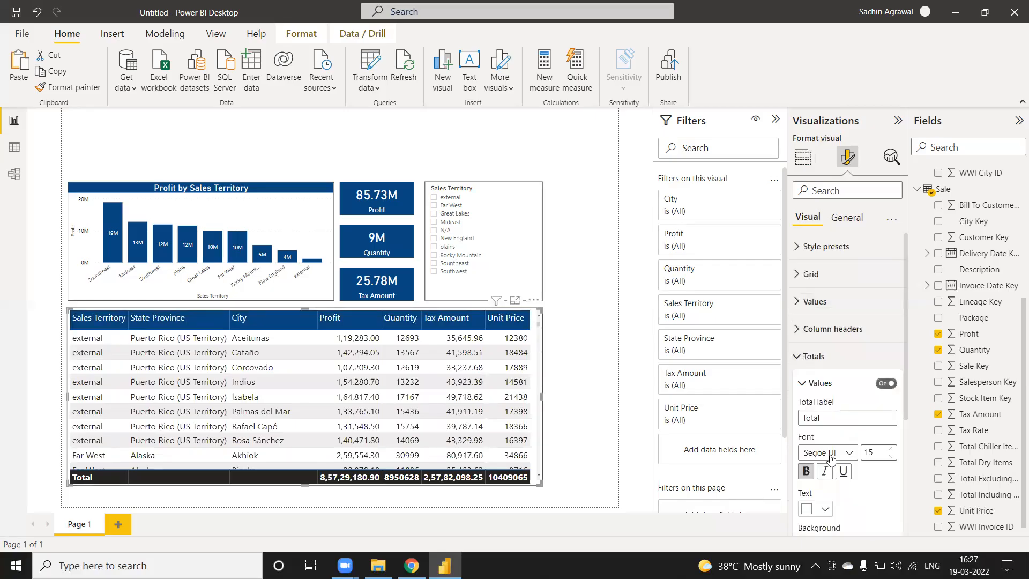
scroll(829, 506, down, 1)
click(826, 499)
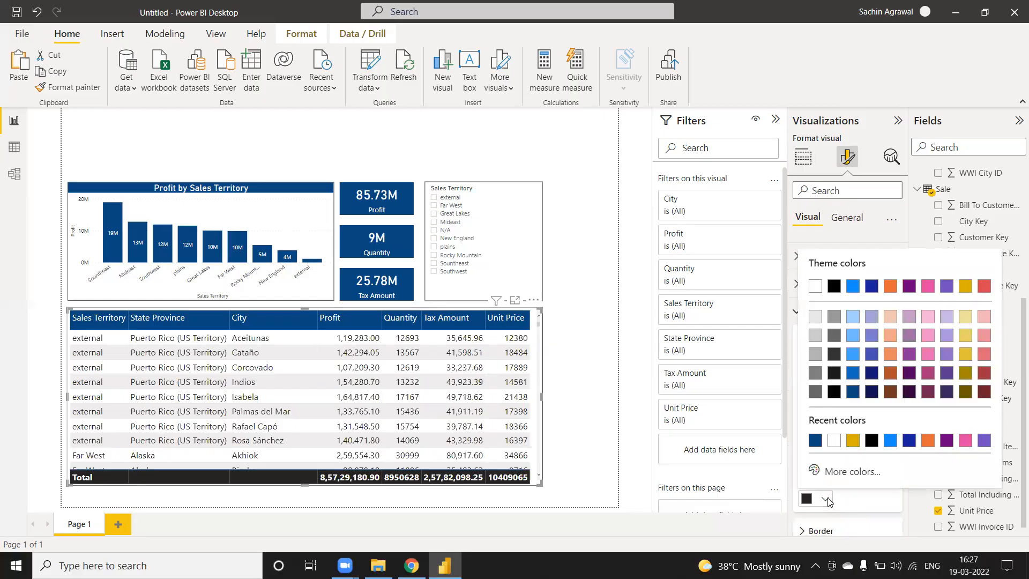
click(815, 442)
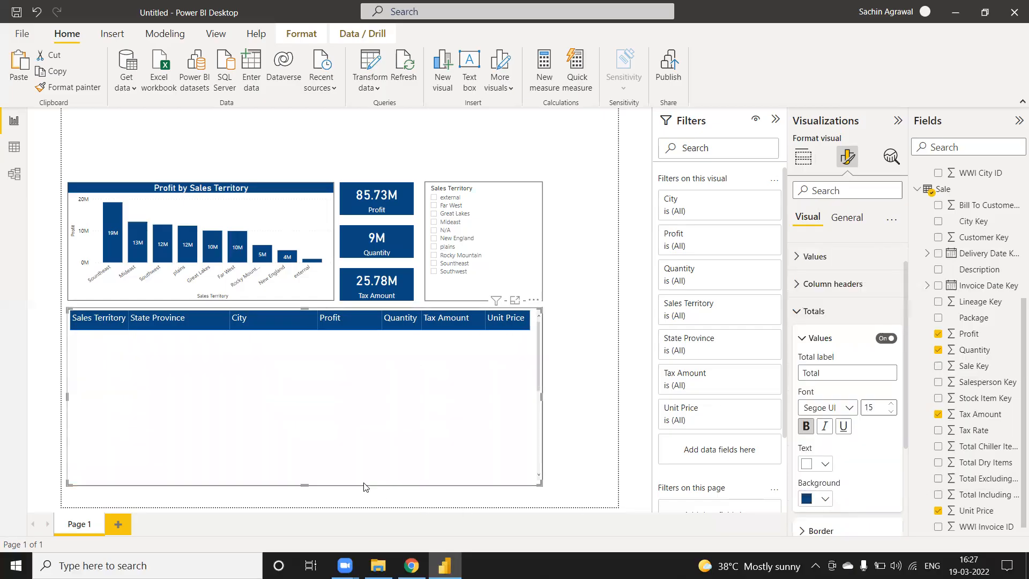
click(804, 313)
click(581, 235)
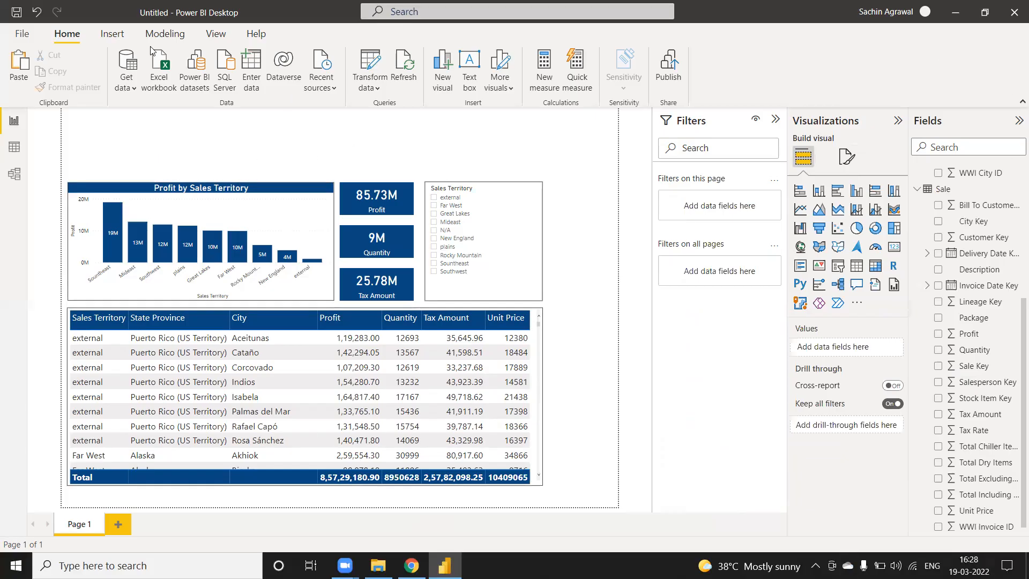
Insert a text box above the Profit by Sales Territory chart, shrink it clear of the chart, and enter "Sales Report".
click(116, 34)
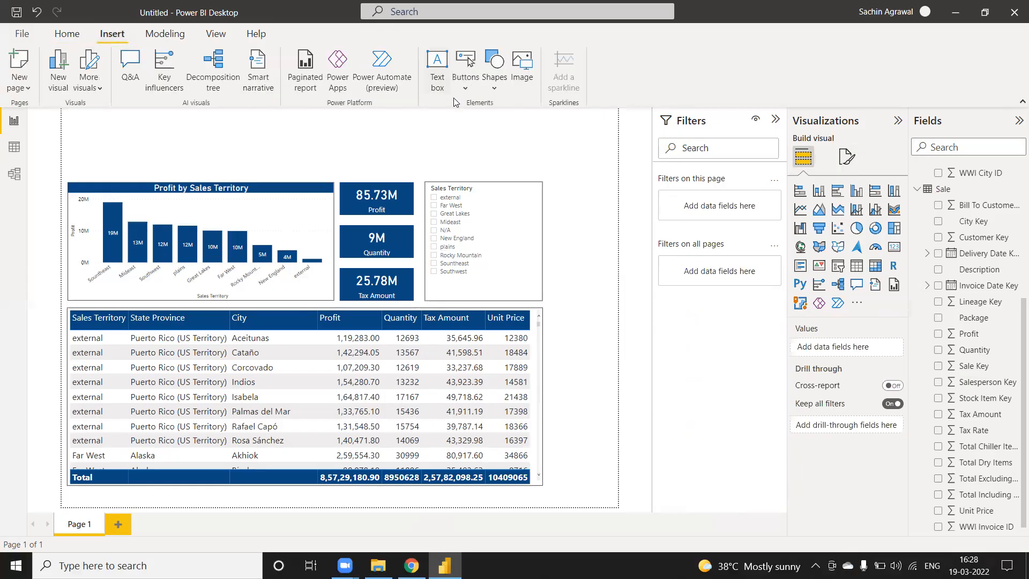
click(437, 67)
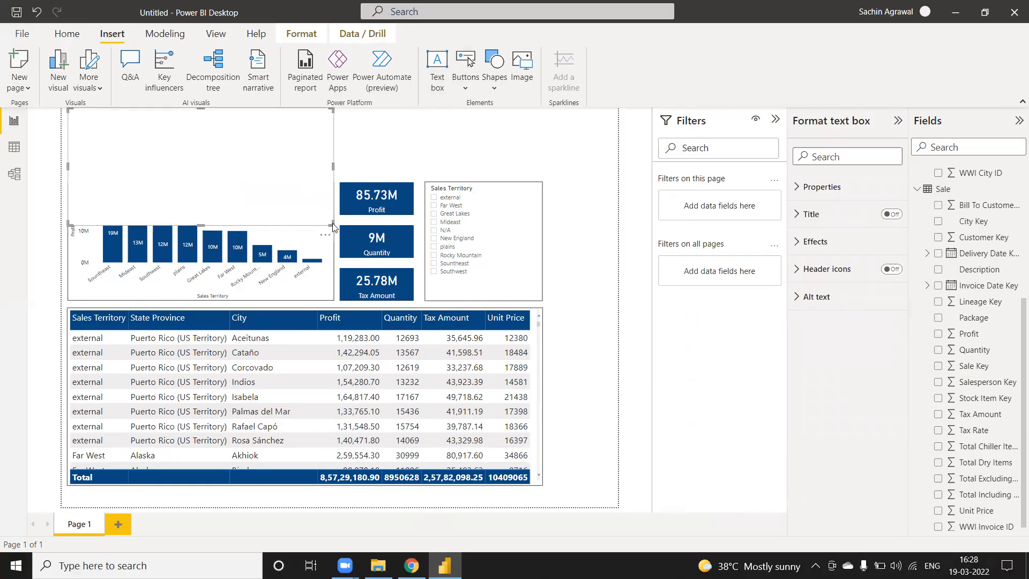
click(331, 225)
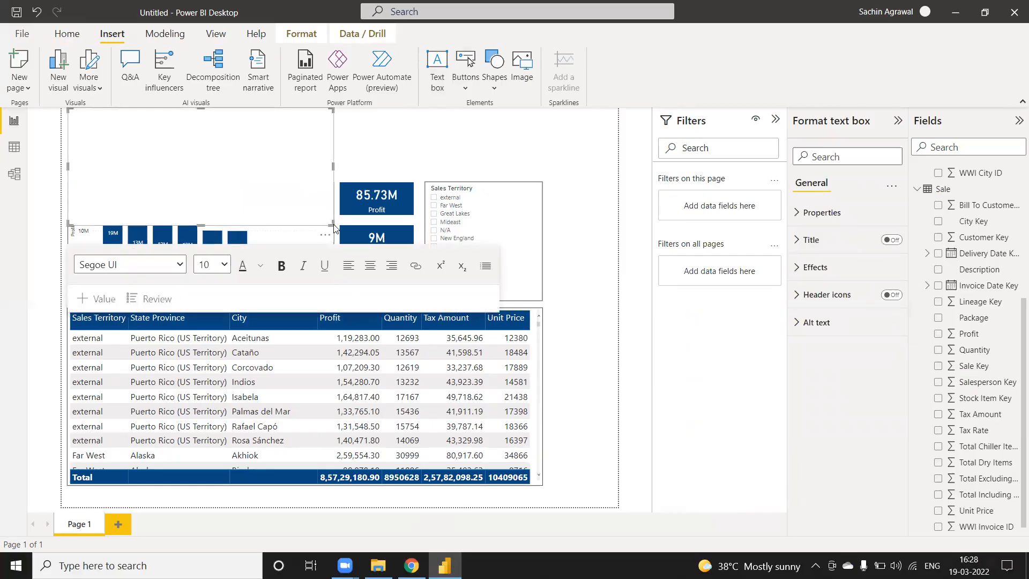
drag(333, 227, 264, 154)
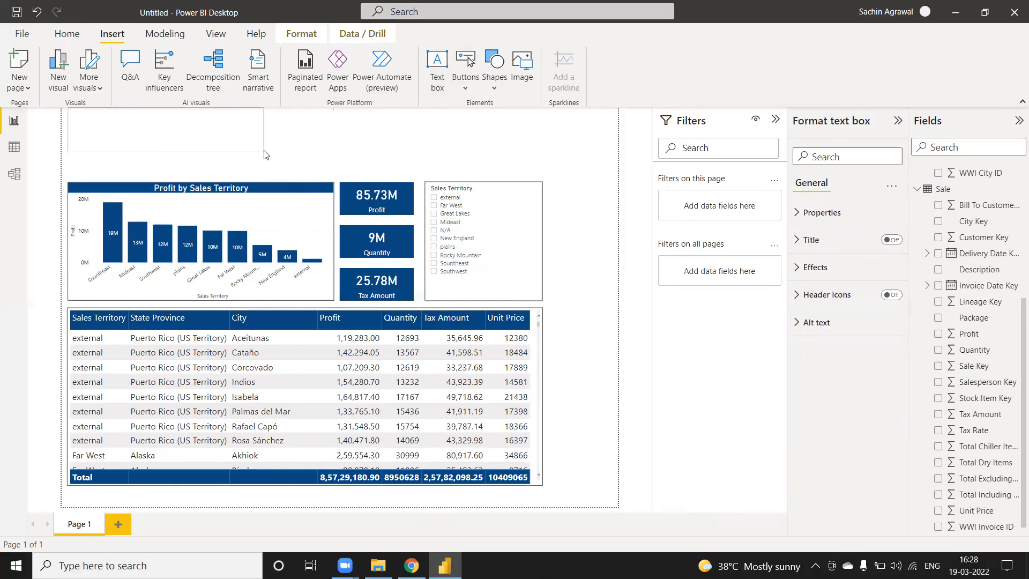
click(204, 117)
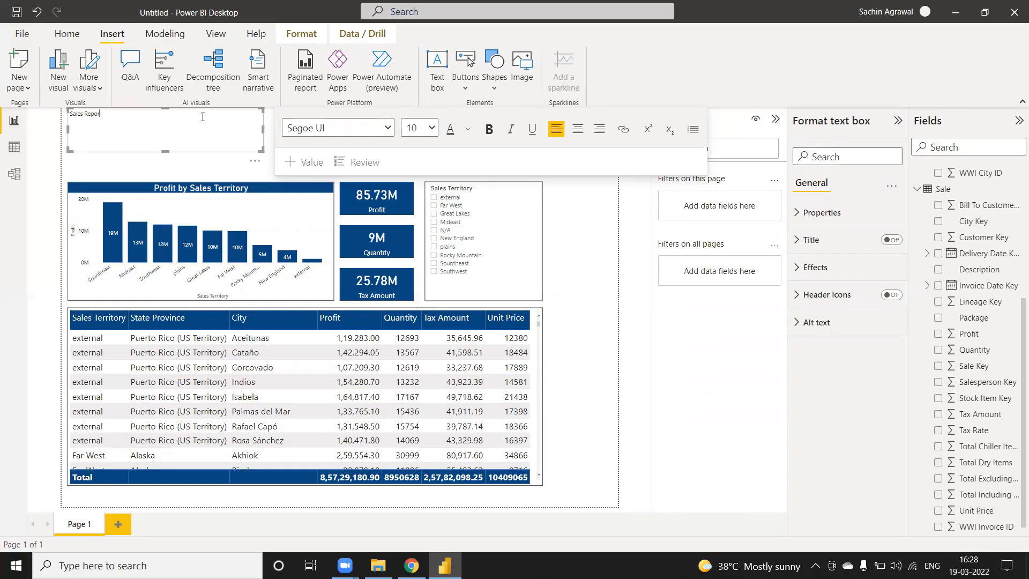
Format the "Sales Report" text with font size 32 and white font colour.
key(ctrl+a)
click(432, 128)
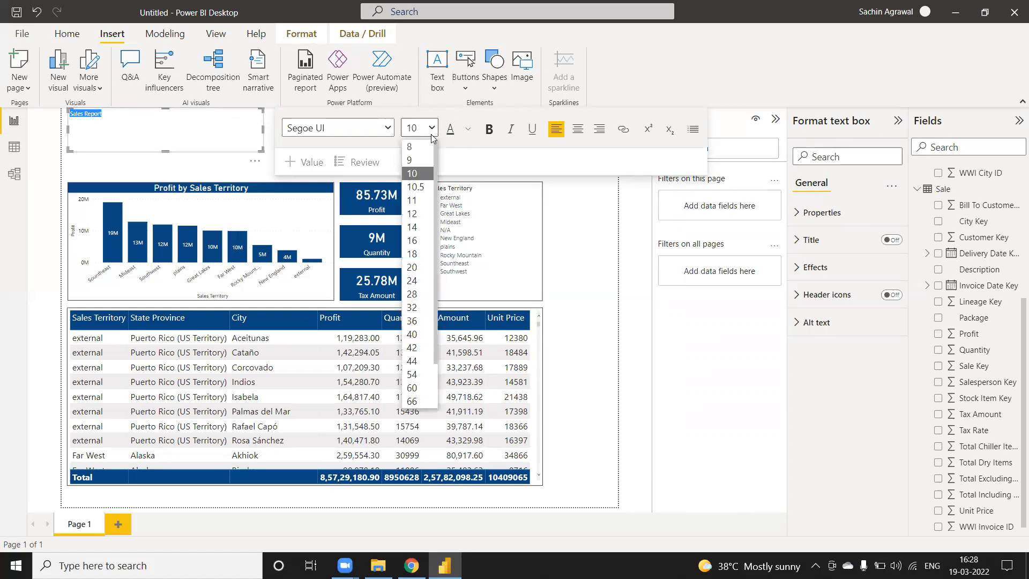
click(419, 309)
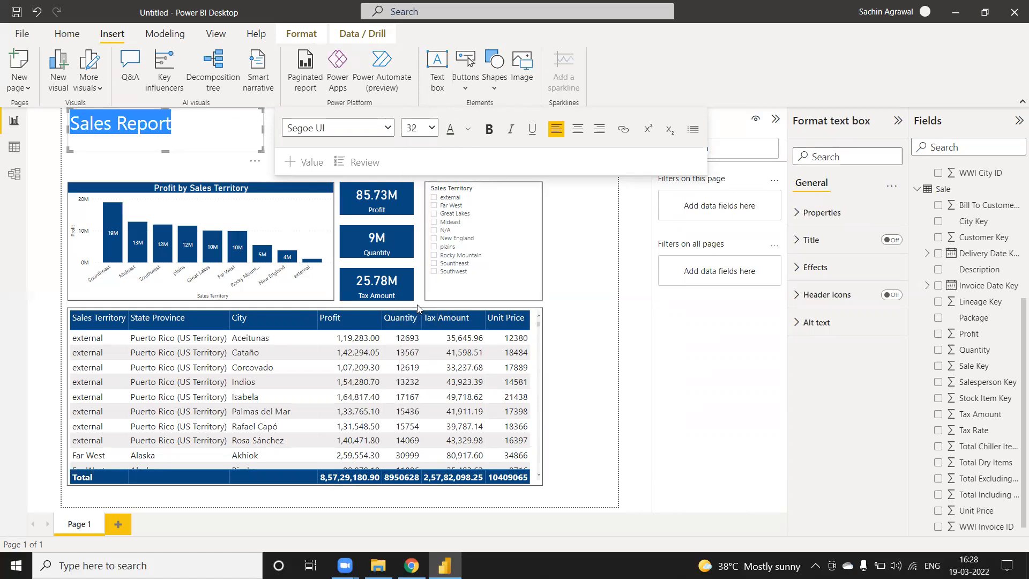
click(466, 135)
click(485, 181)
click(224, 123)
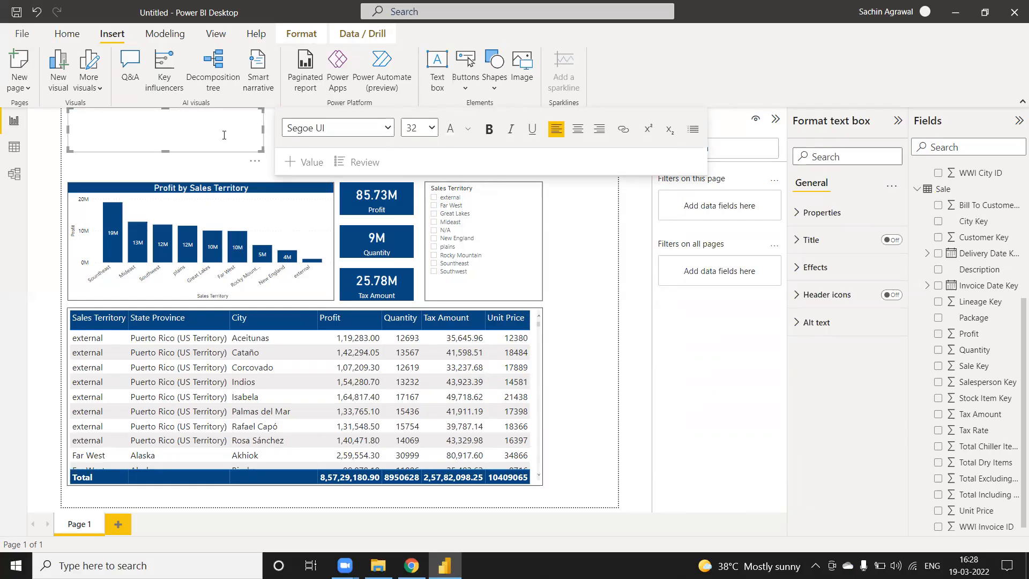
Give the title text box the recently used dark blue background and centre the "Sales Report" text.
click(804, 268)
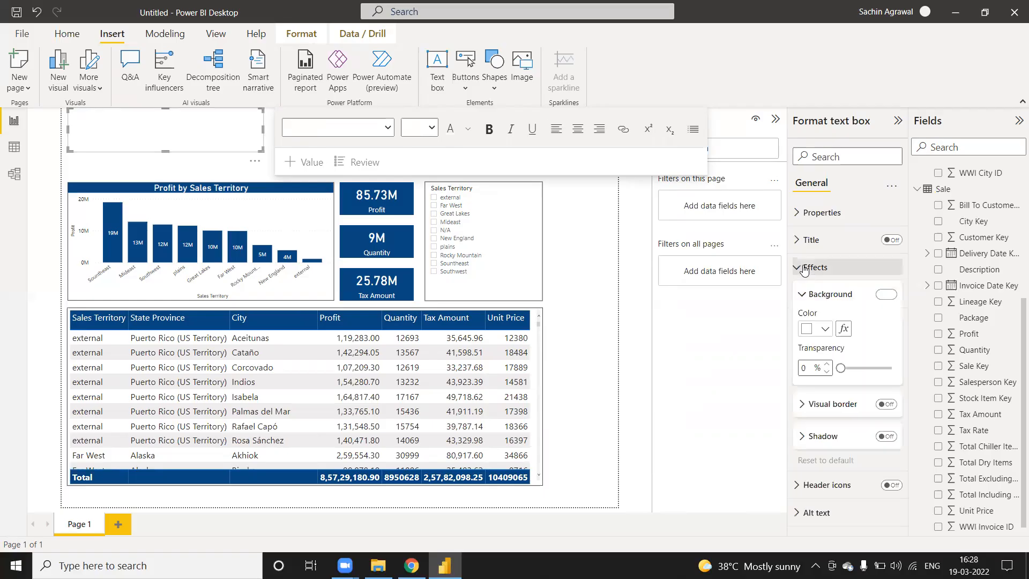
click(816, 329)
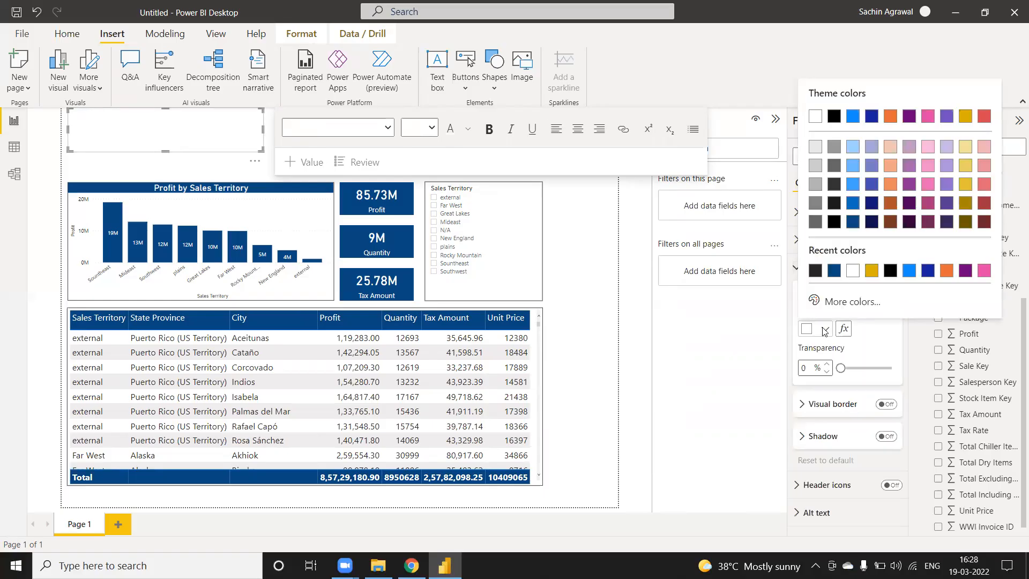
click(834, 272)
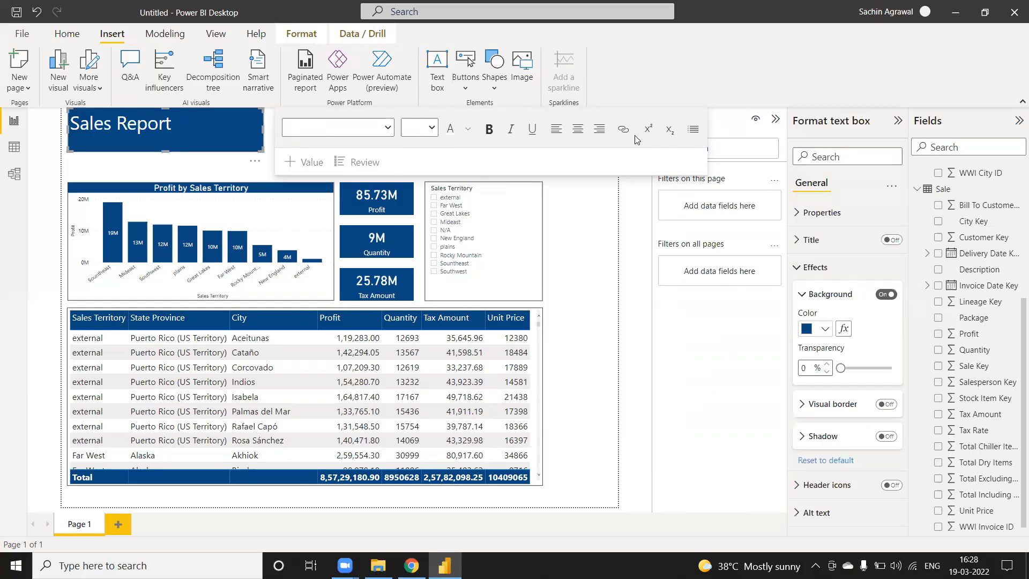
drag(182, 121, 63, 125)
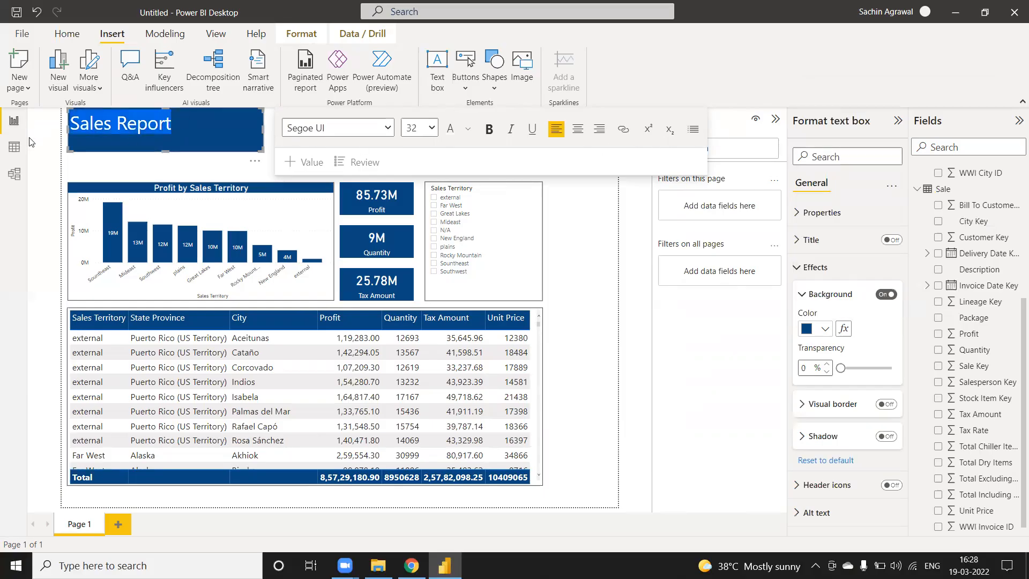
click(578, 129)
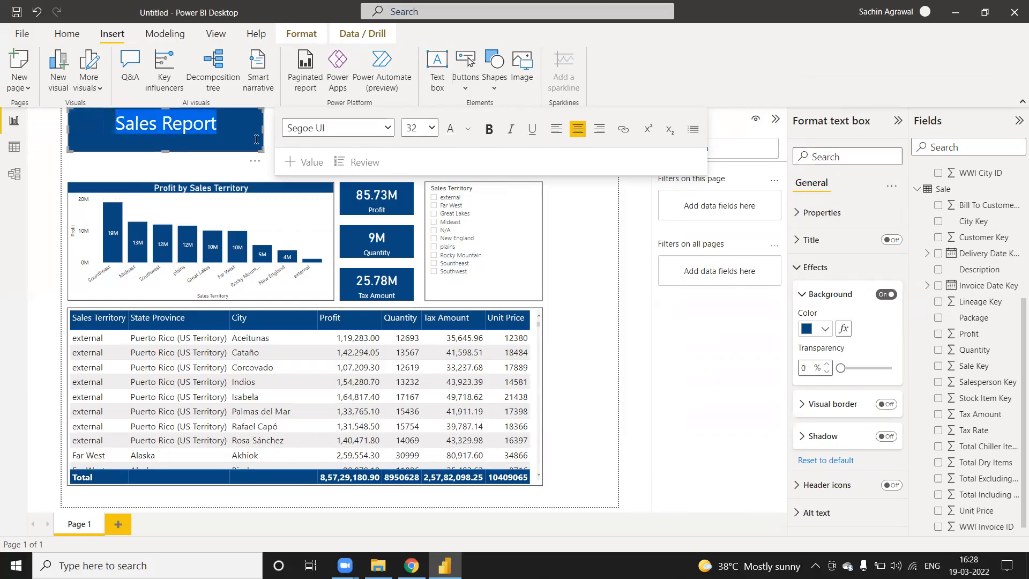
Stretch the title box across the full width of the table and lower its upper edge to make a slim banner.
drag(262, 148, 538, 158)
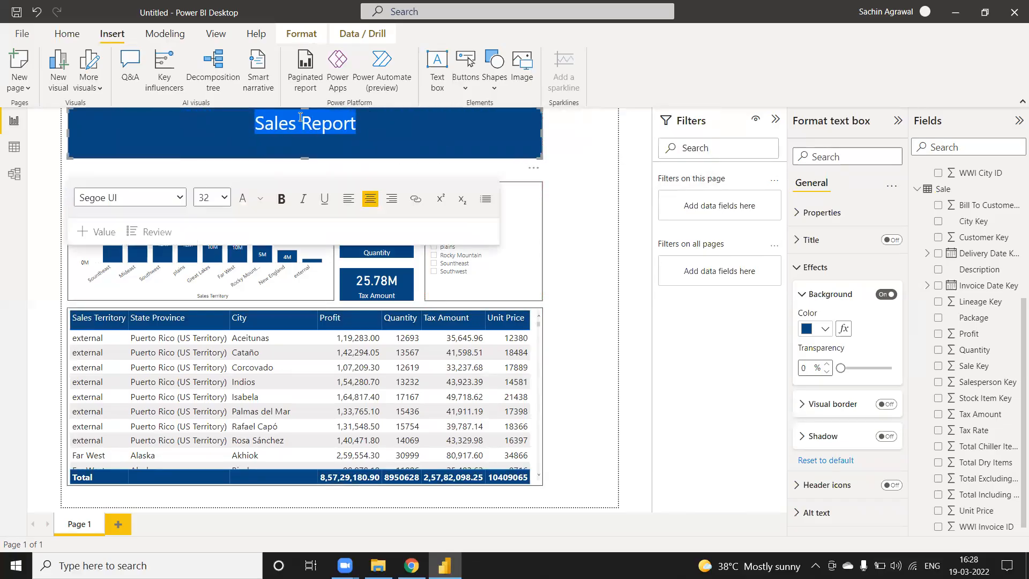
drag(304, 108, 308, 125)
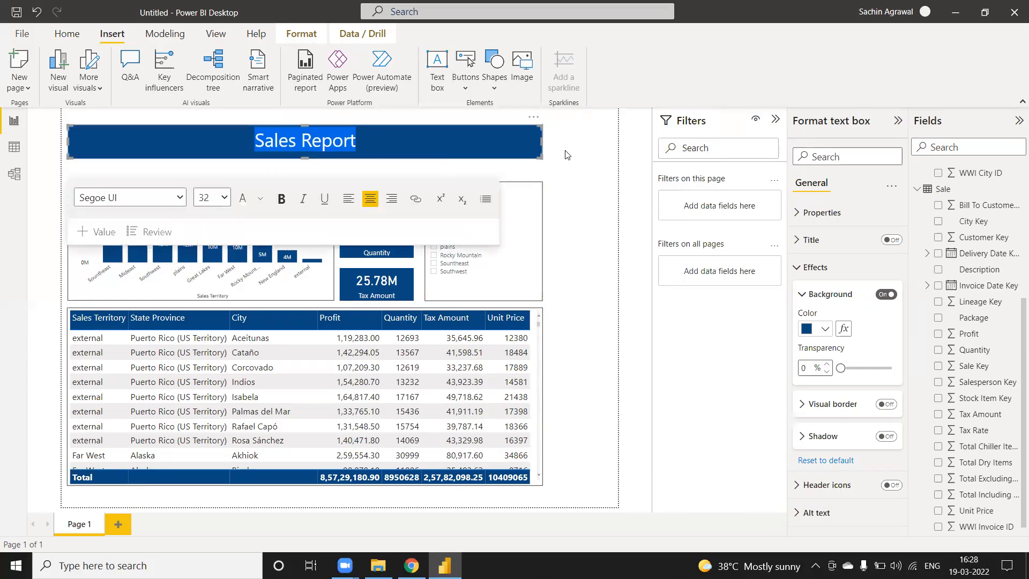
click(574, 145)
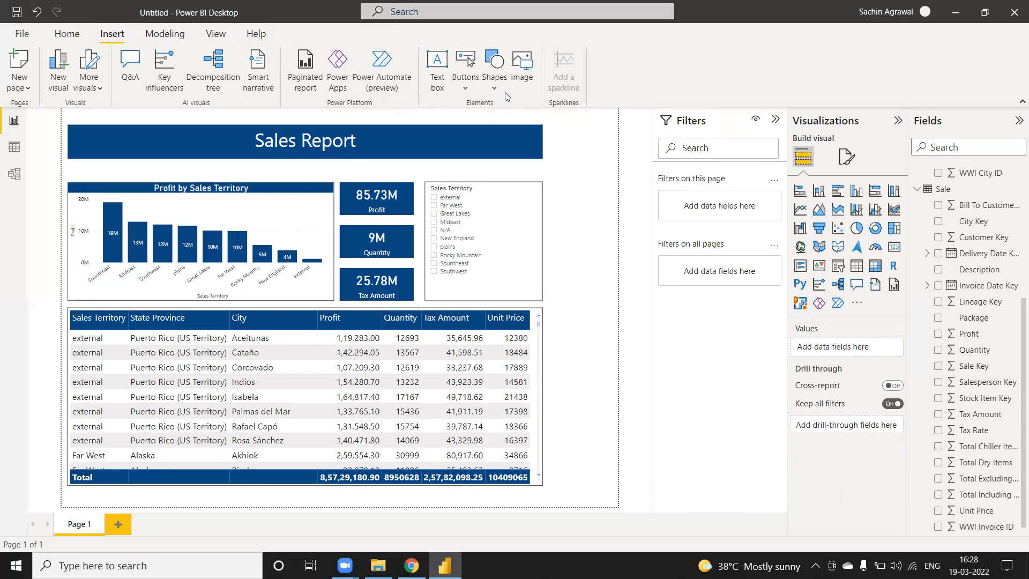
Insert a line shape and fit it between the title banner and the chart, spanning the banner's full width.
click(489, 88)
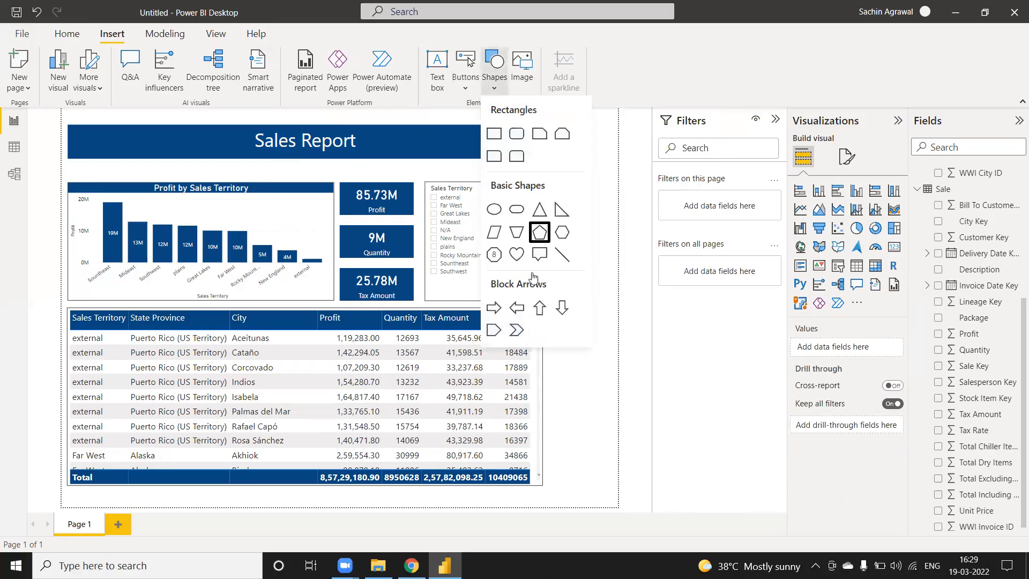
click(558, 256)
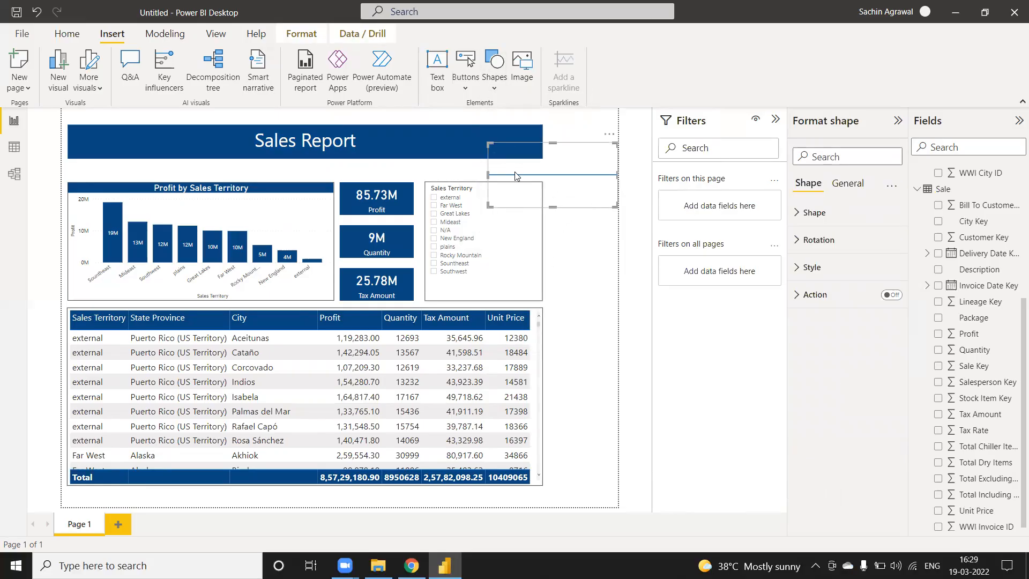
drag(522, 172, 112, 172)
drag(205, 207, 538, 181)
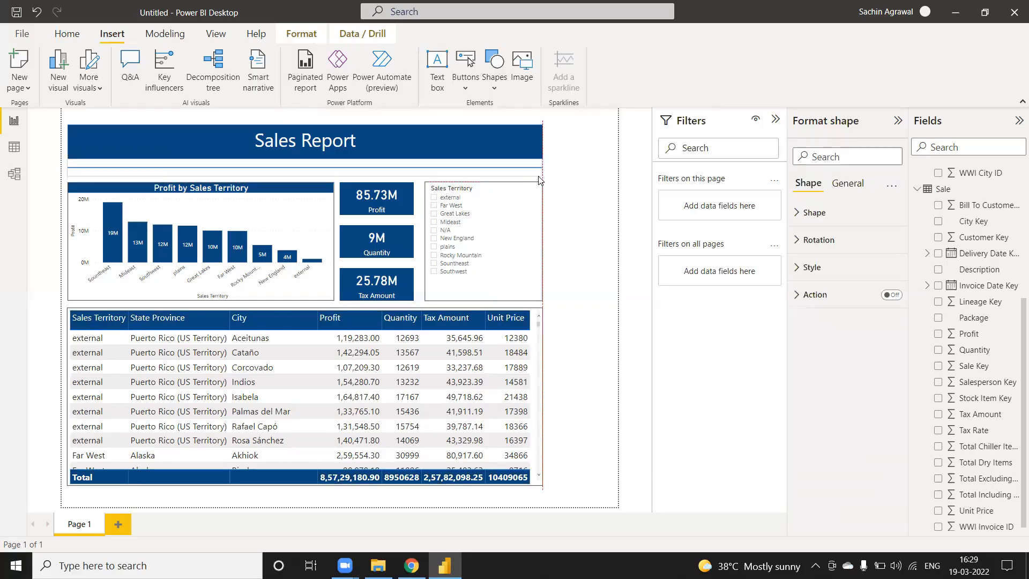
click(303, 166)
click(307, 170)
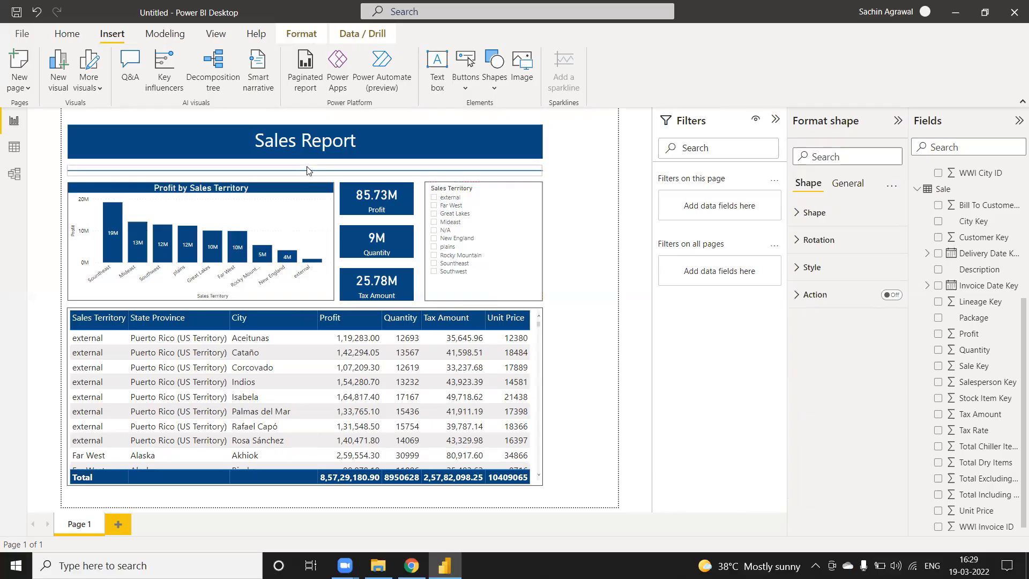
click(576, 178)
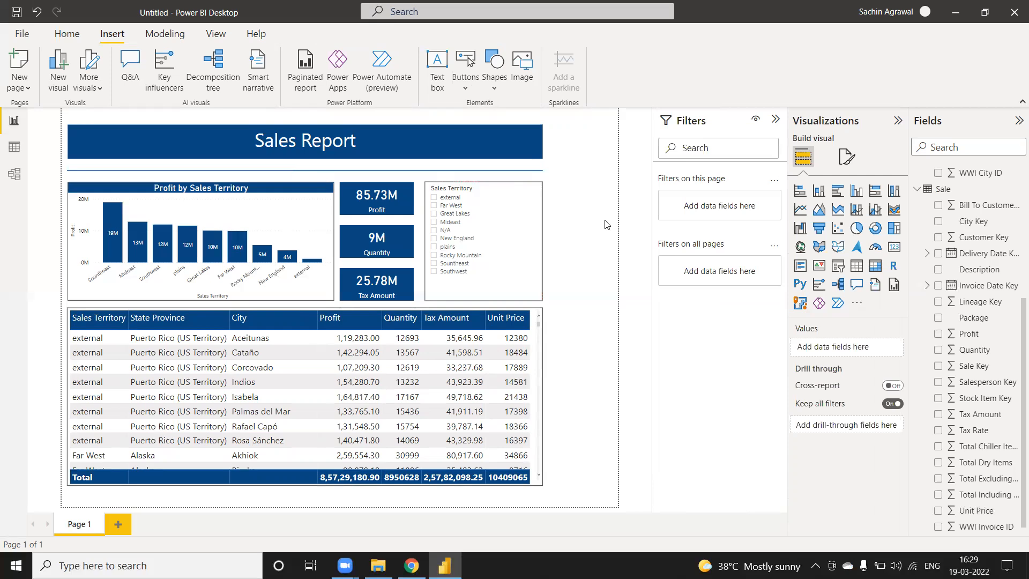
Select every object on the report page and shift them together to the right to centre the layout horizontally.
key(ctrl+a)
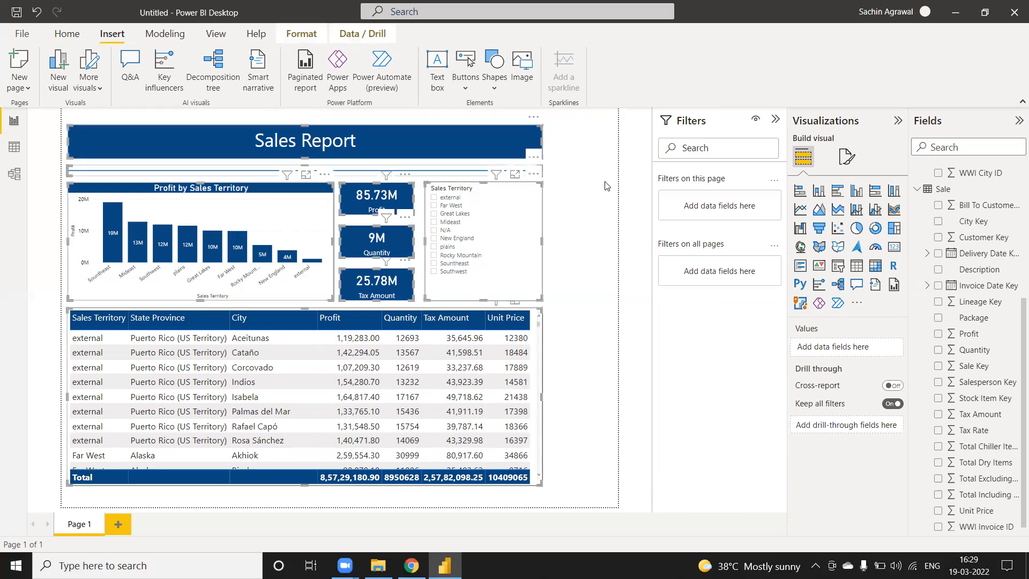
drag(535, 123, 567, 128)
click(593, 154)
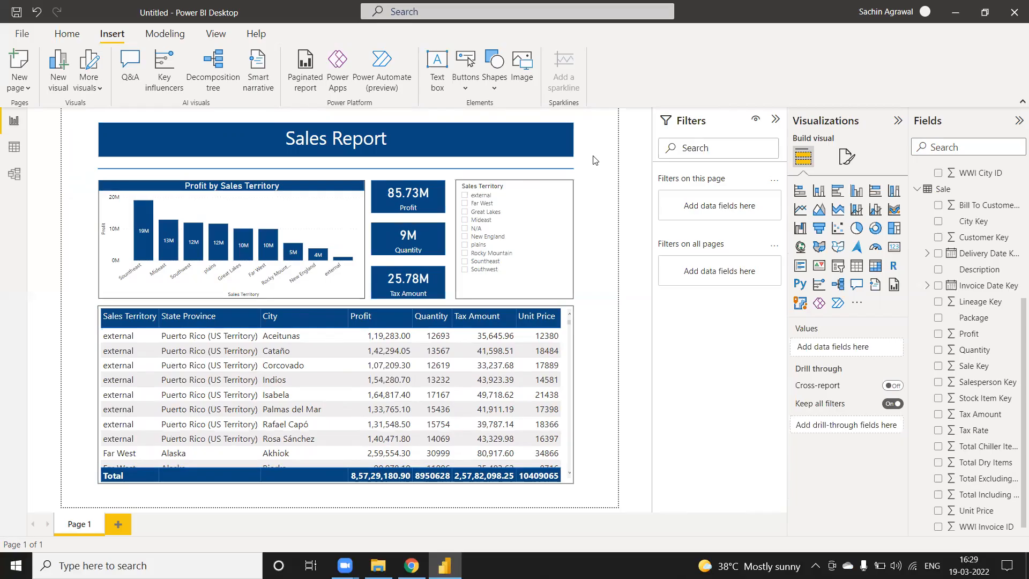
Set the page's canvas background to a medium grey theme colour with 32% transparency.
click(845, 158)
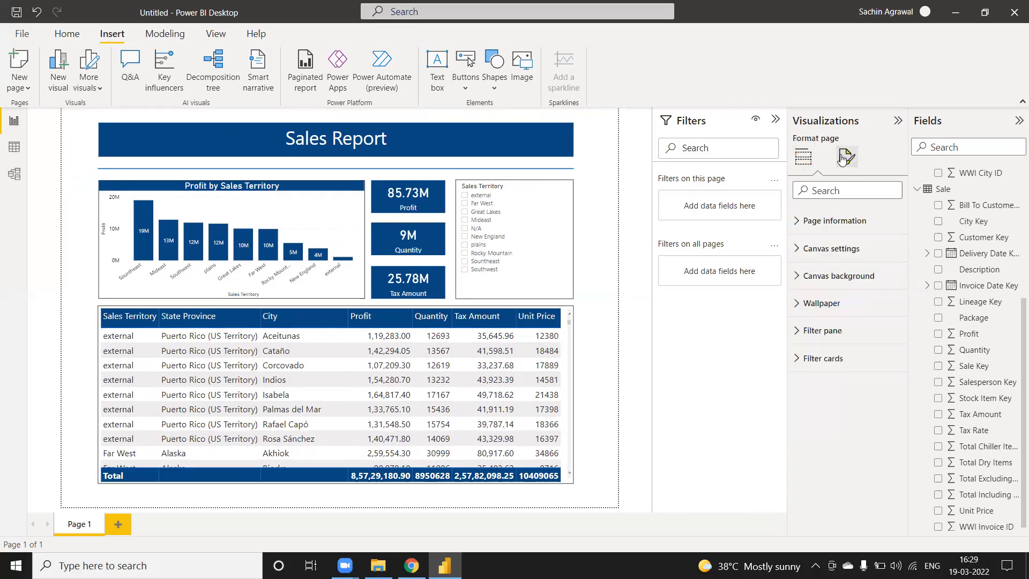
click(811, 277)
click(825, 317)
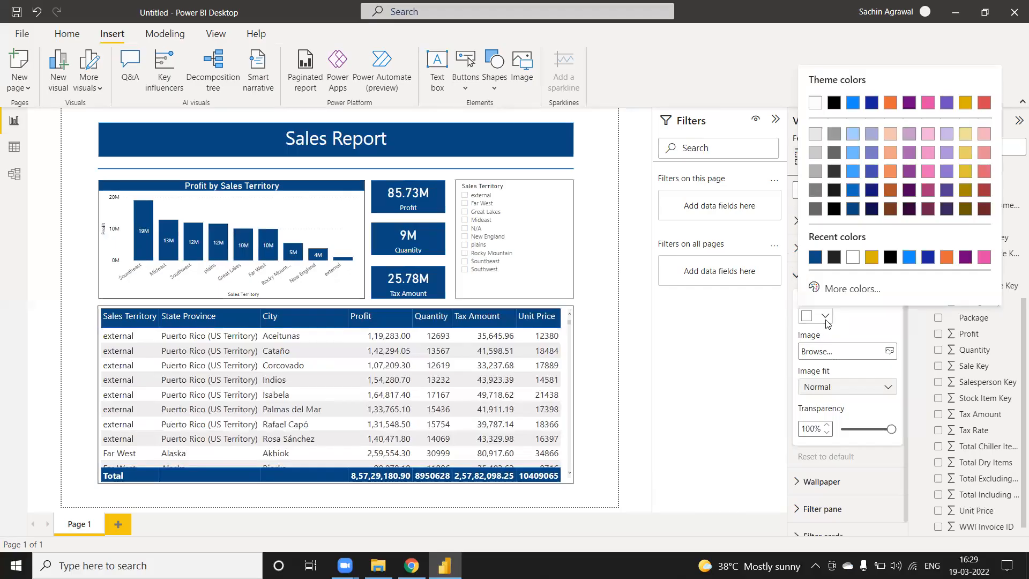
click(814, 170)
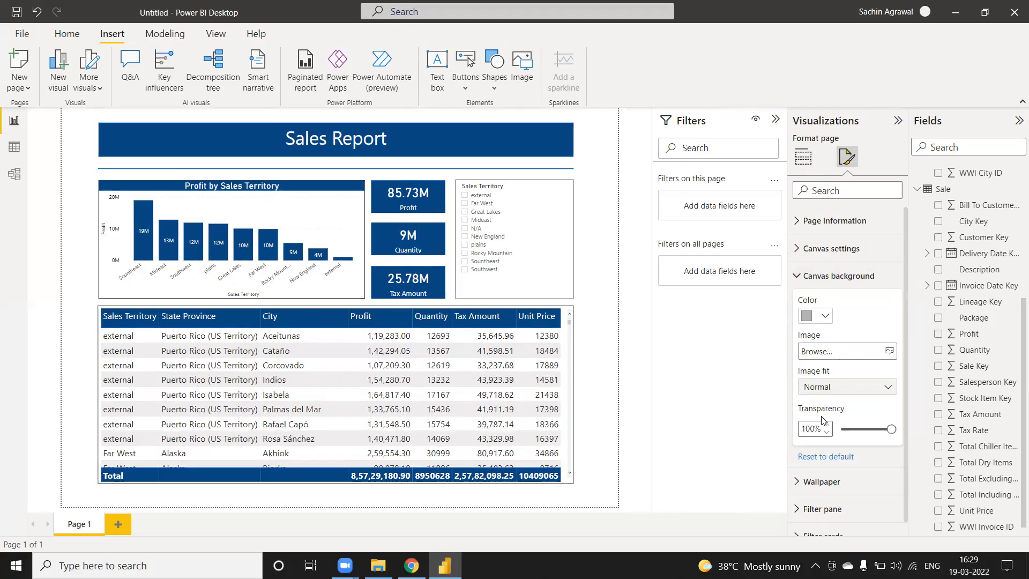
drag(891, 428, 856, 430)
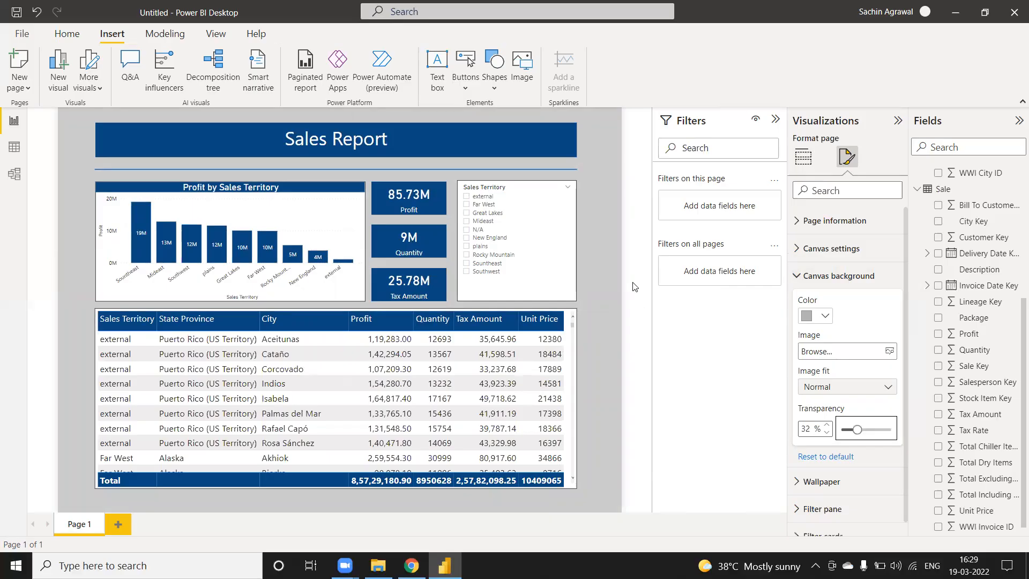
click(591, 256)
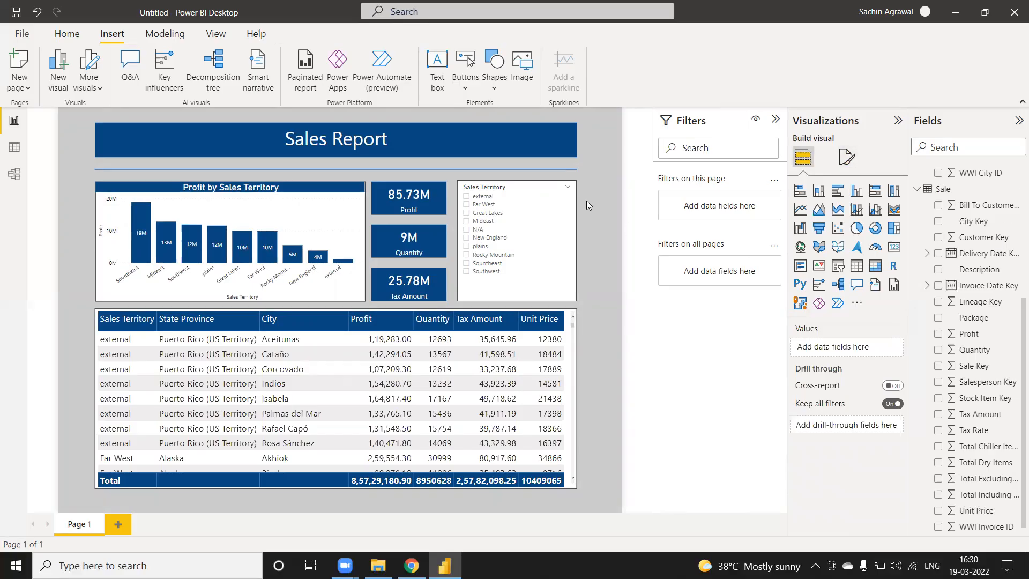
Turn on the shadow effect for the Sales Territory slicer.
click(536, 192)
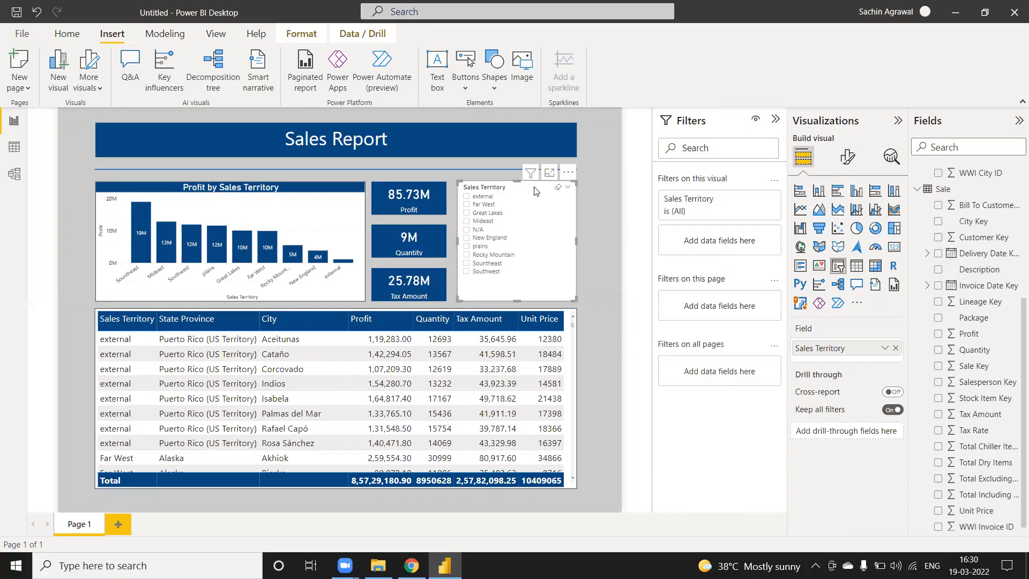
click(850, 161)
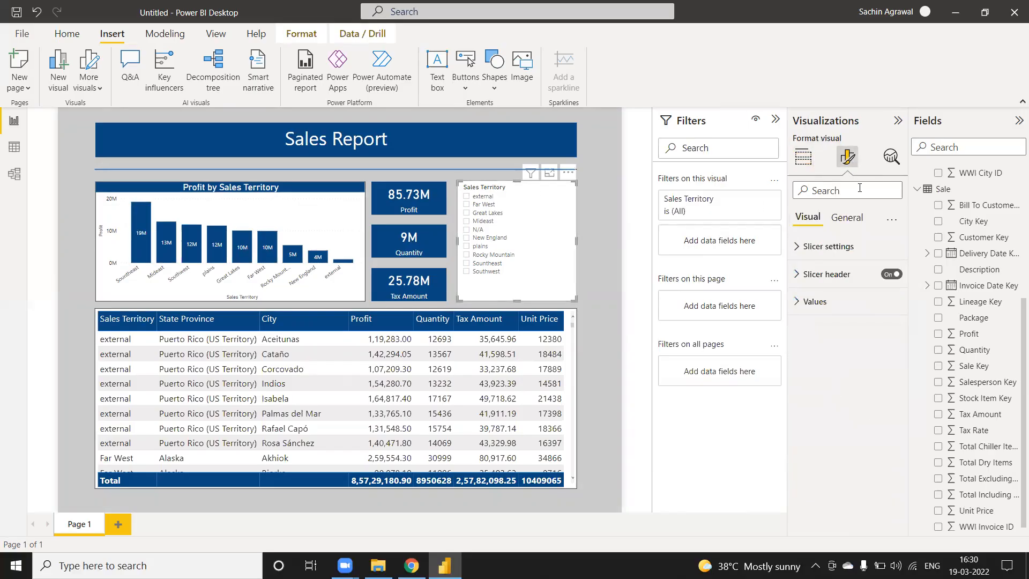
click(855, 219)
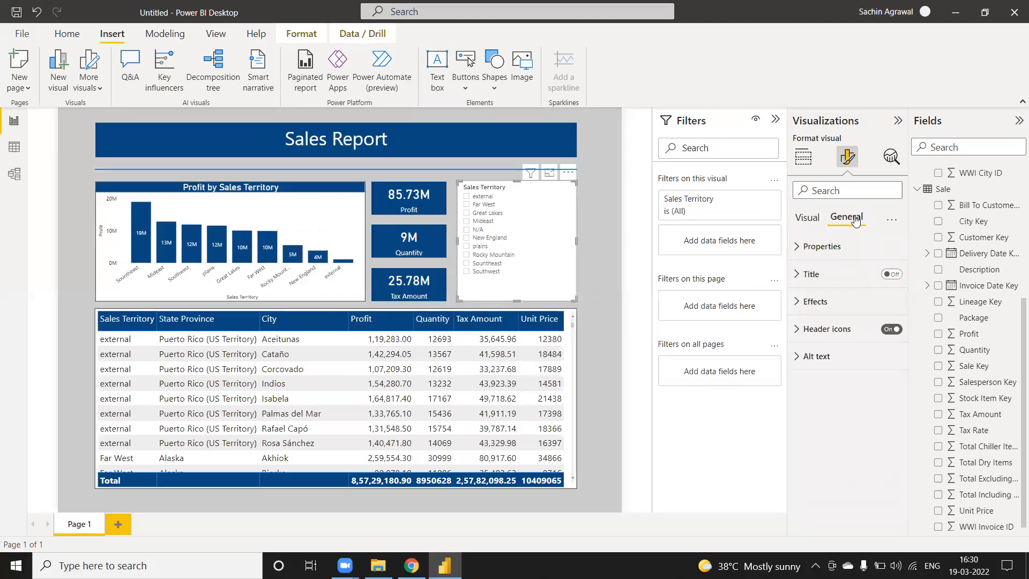
click(804, 304)
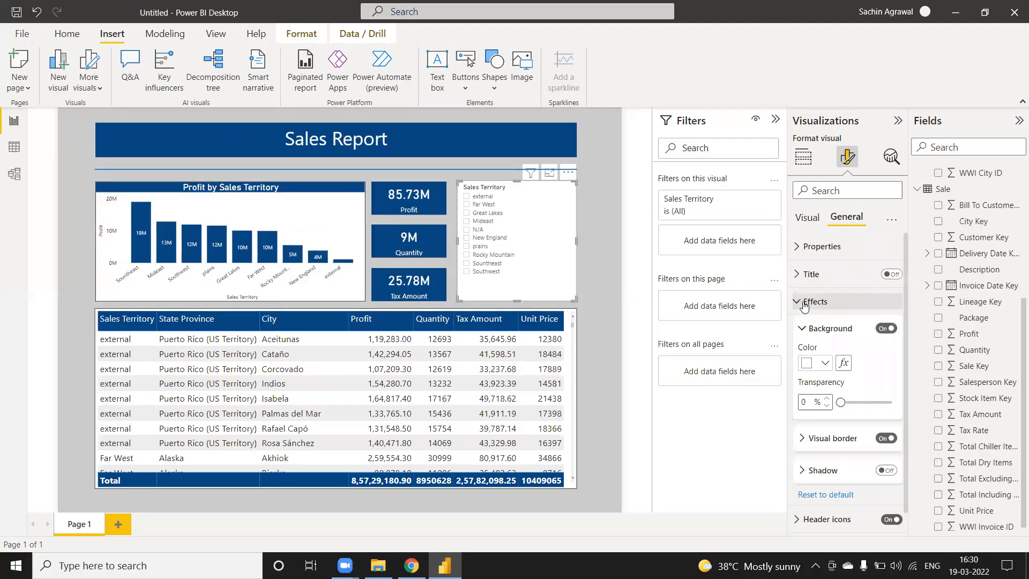
click(886, 471)
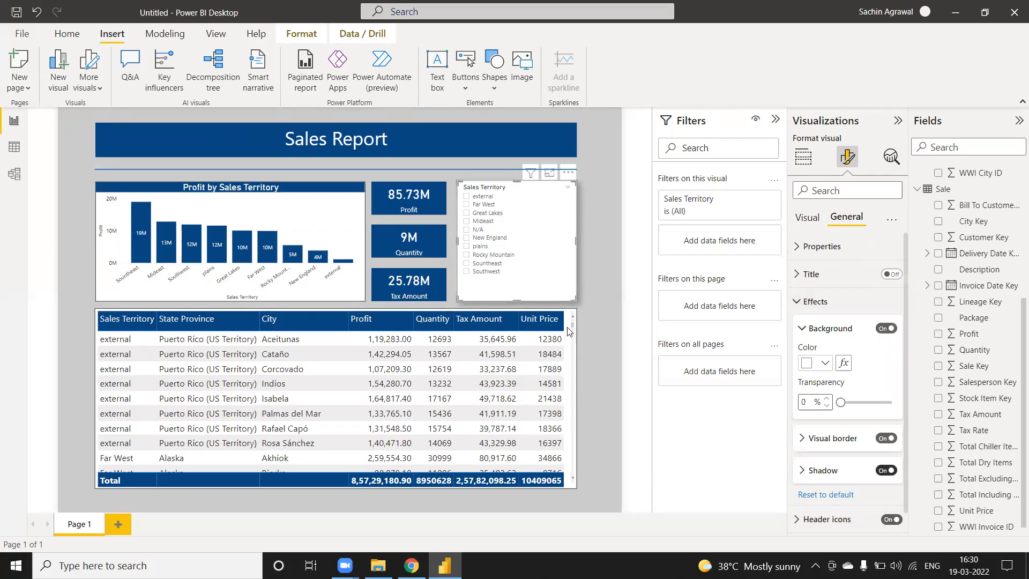
Turn on the shadow effect for the Profit, Quantity and Tax Amount cards together.
click(408, 206)
ctrl+click(410, 234)
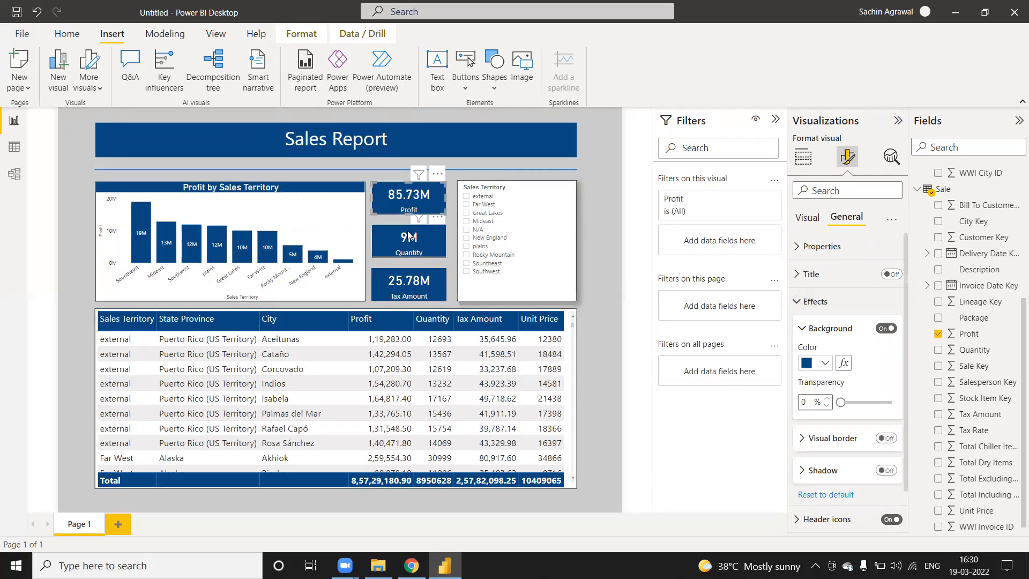
ctrl+click(417, 283)
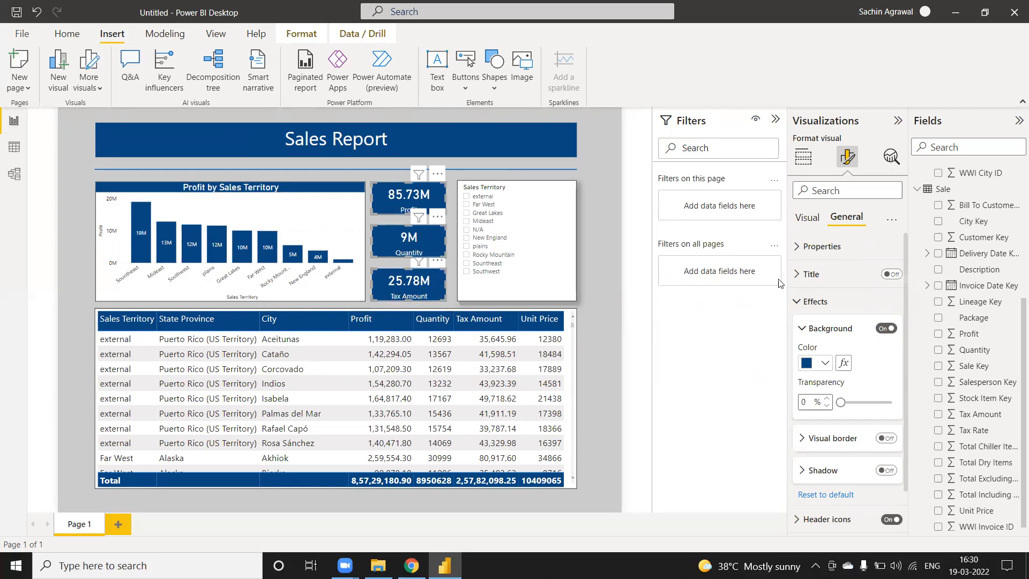
click(886, 470)
click(803, 156)
Turn on the shadow effect for the Profit by Sales Territory chart.
click(322, 215)
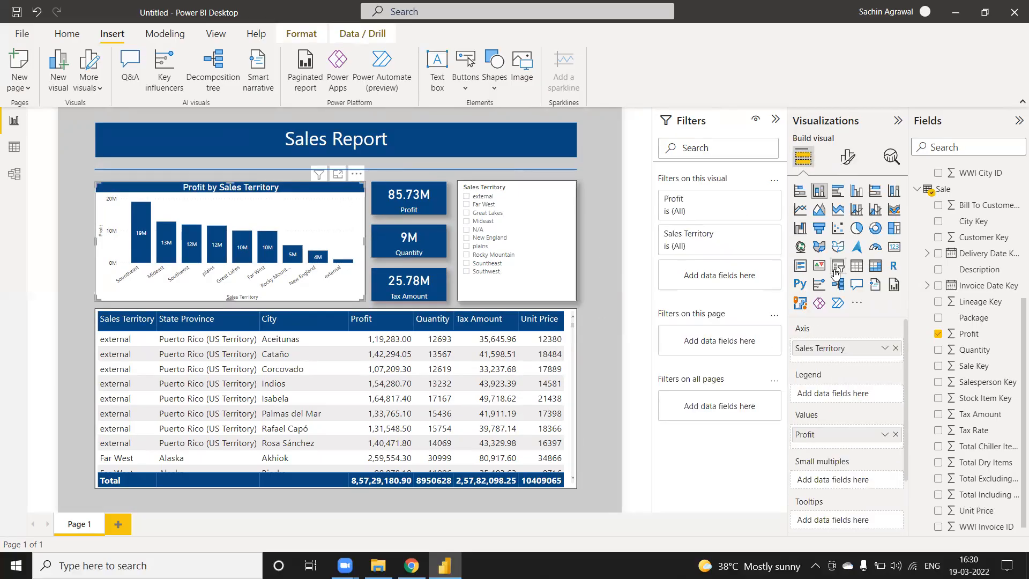
click(847, 159)
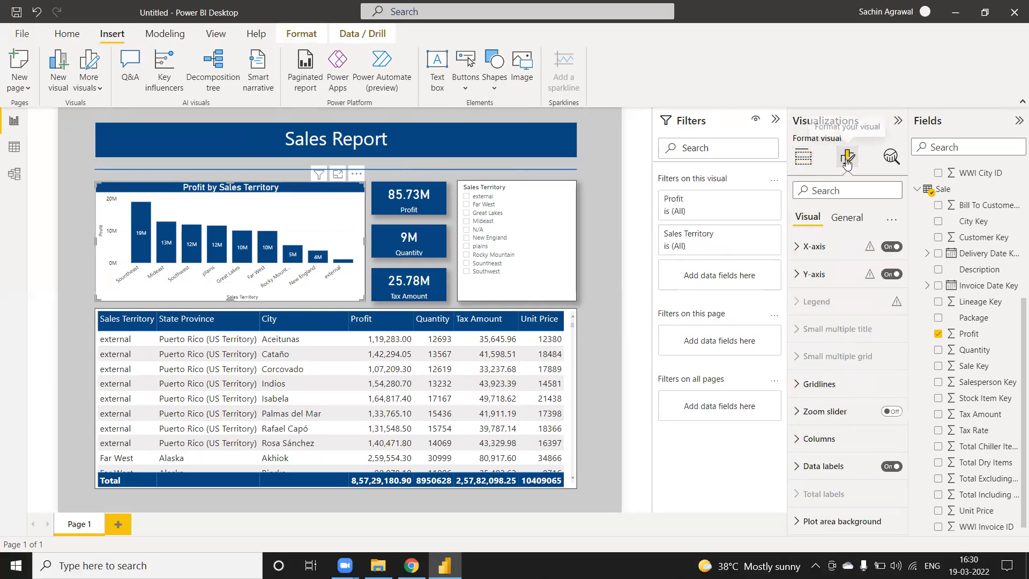
click(850, 218)
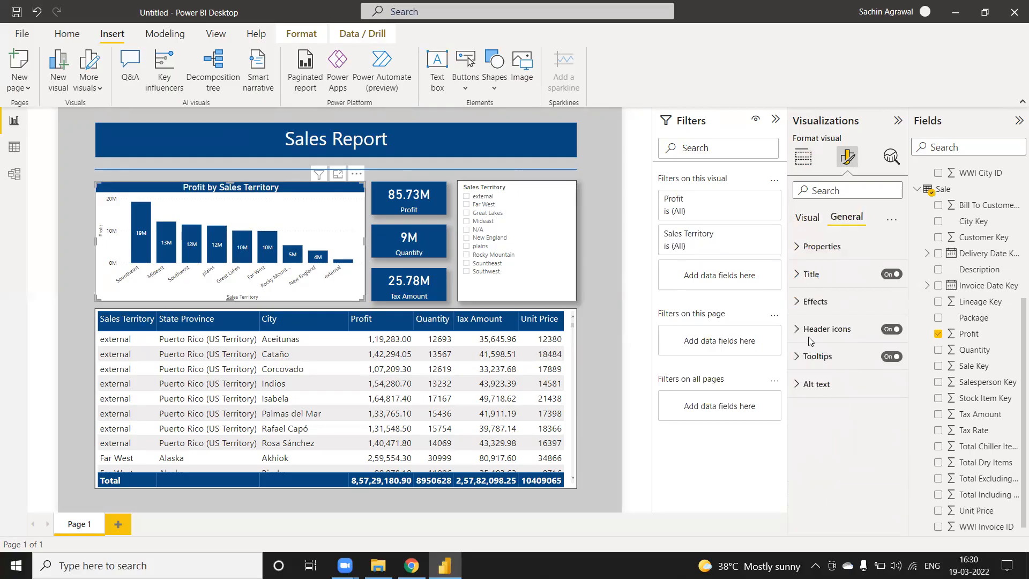
click(814, 302)
click(886, 470)
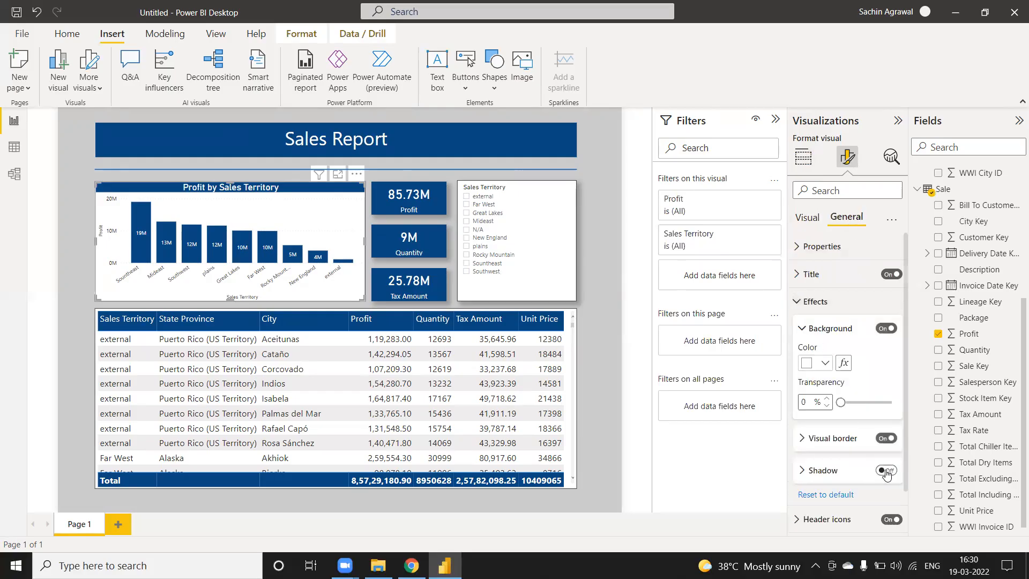
Turn on the shadow effect for the sales table below the chart.
scroll(570, 359, down, 3)
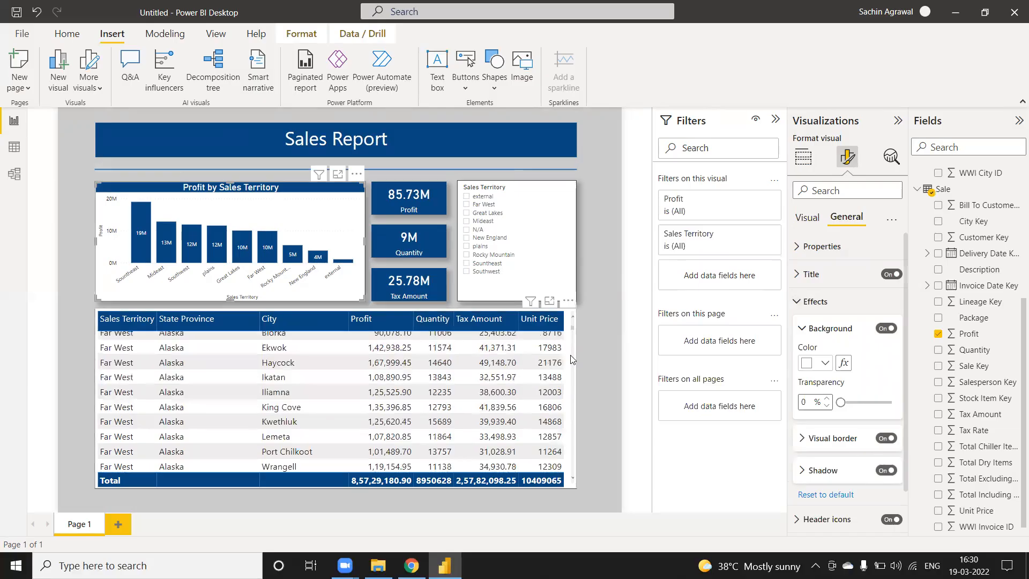
click(571, 359)
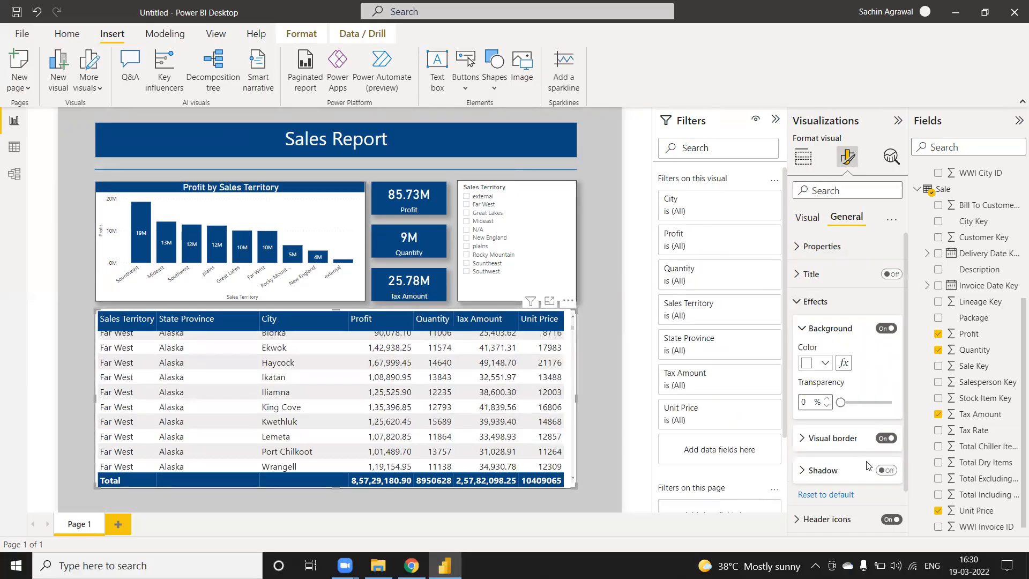
click(880, 470)
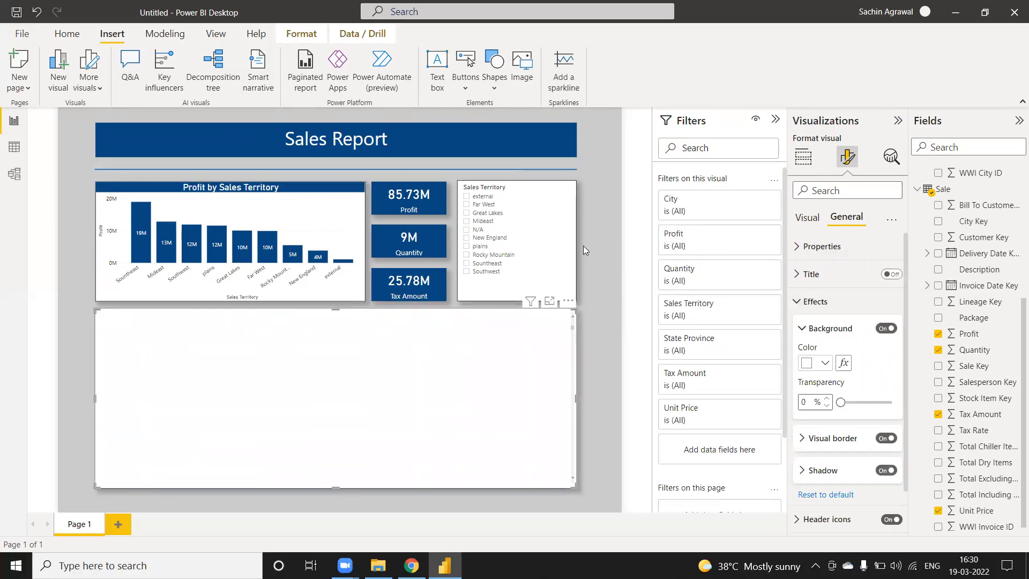
click(594, 235)
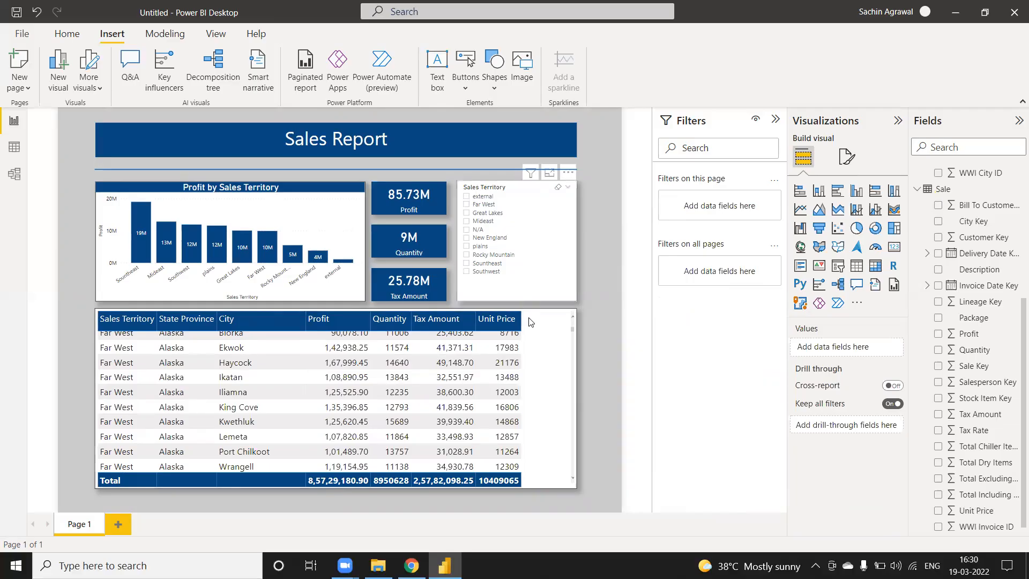
Widen the table's Unit Price column until it reaches the table's vertical scroll bar.
drag(521, 319, 563, 320)
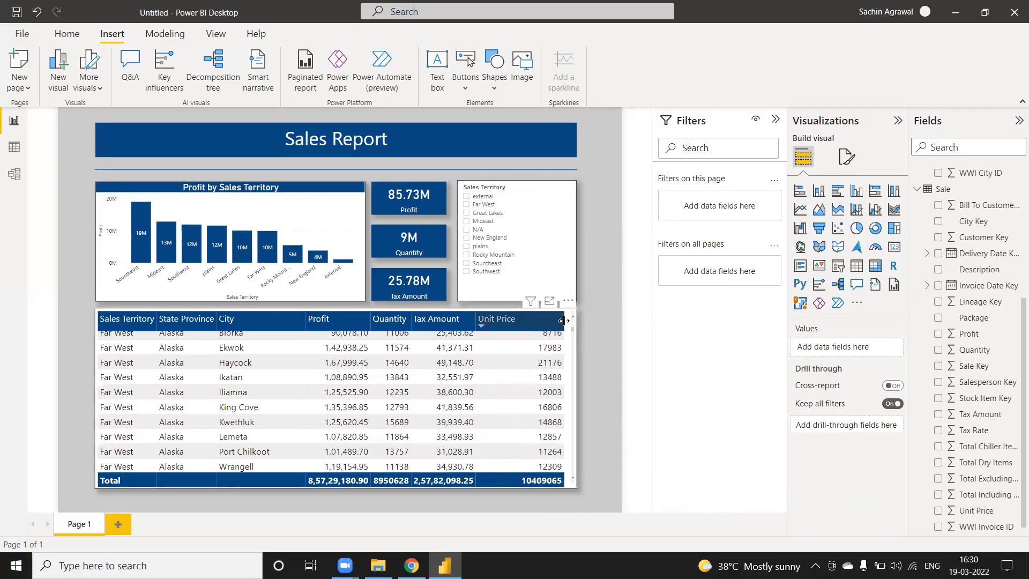
click(577, 311)
click(597, 307)
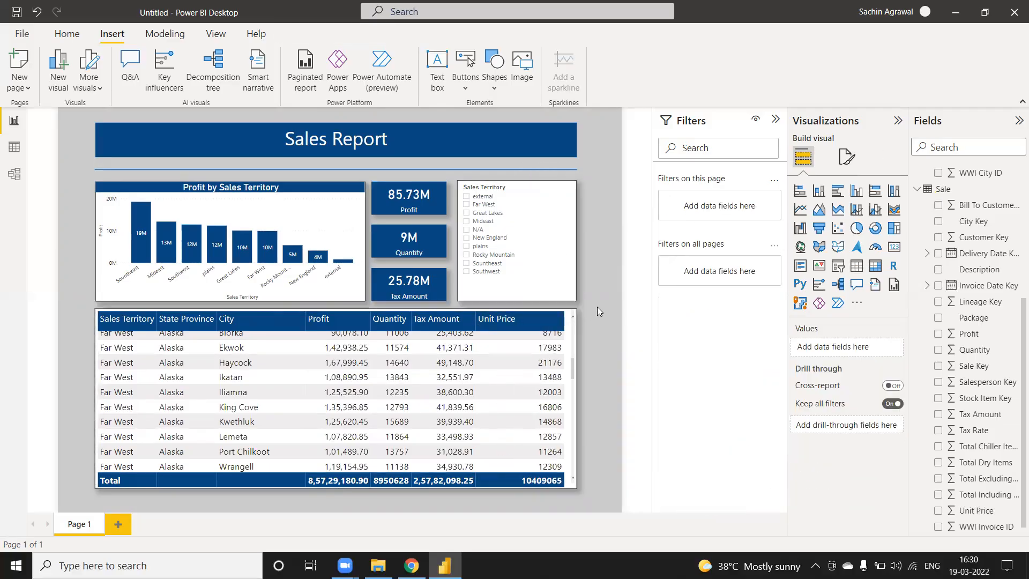